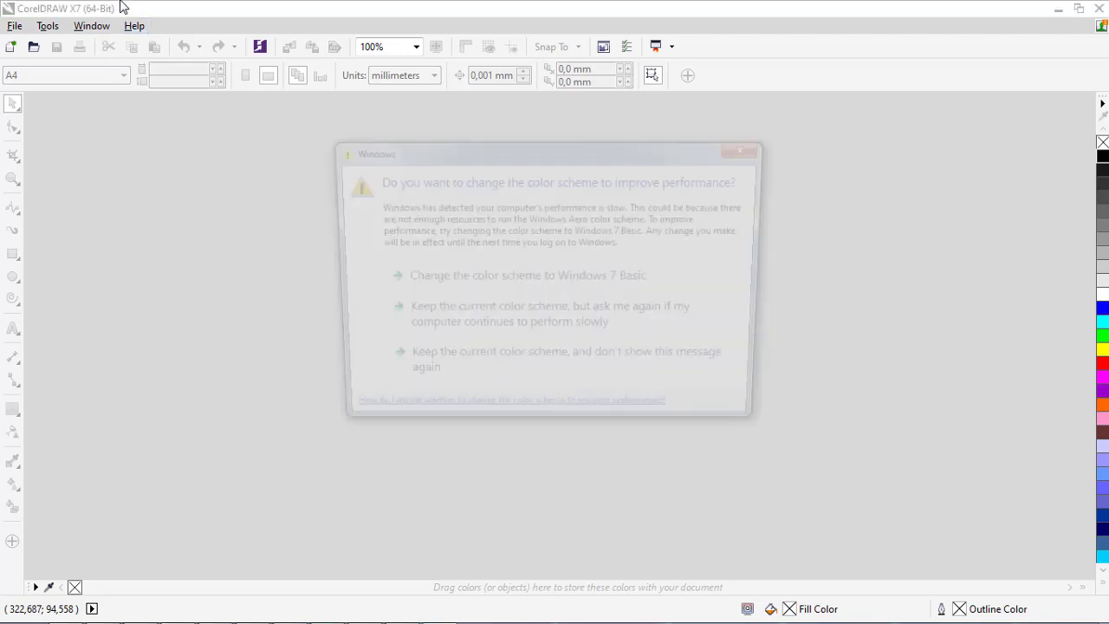
# Dismiss the Windows color scheme prompt and create a new A4 landscape document, 297 x 210 mm, RGB at 300 dpi.
pyautogui.click(746, 149)
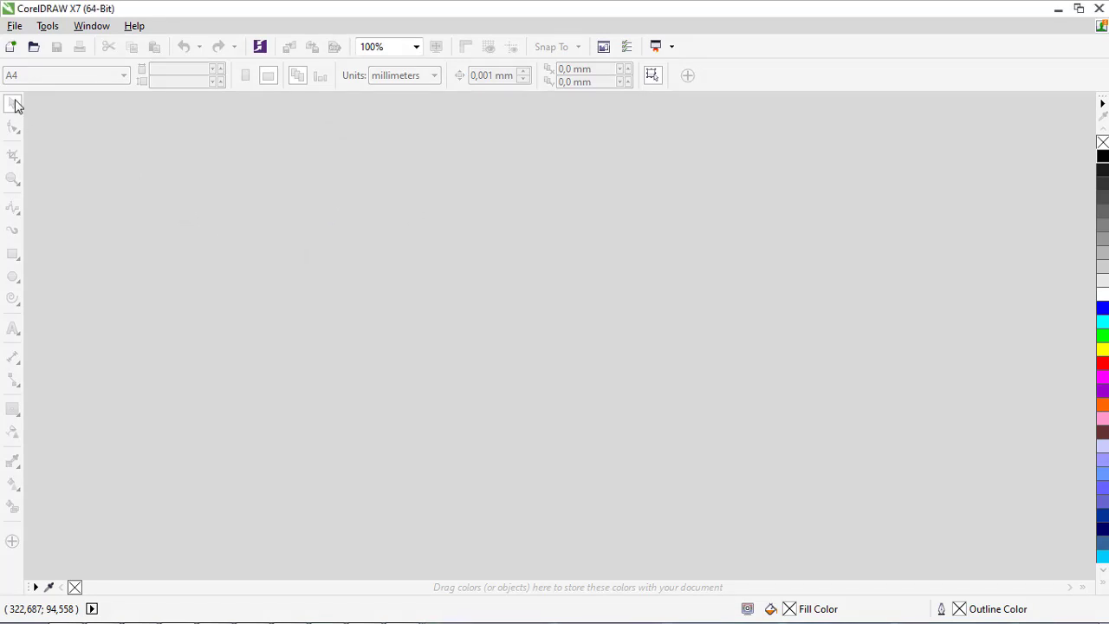
pyautogui.click(13, 27)
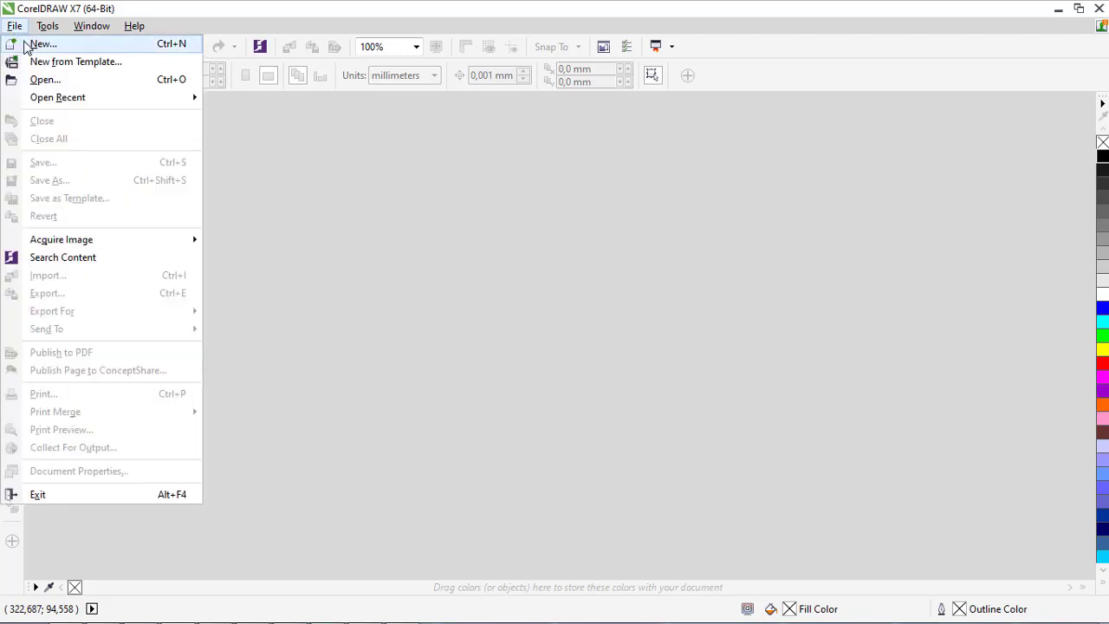
pyautogui.click(26, 44)
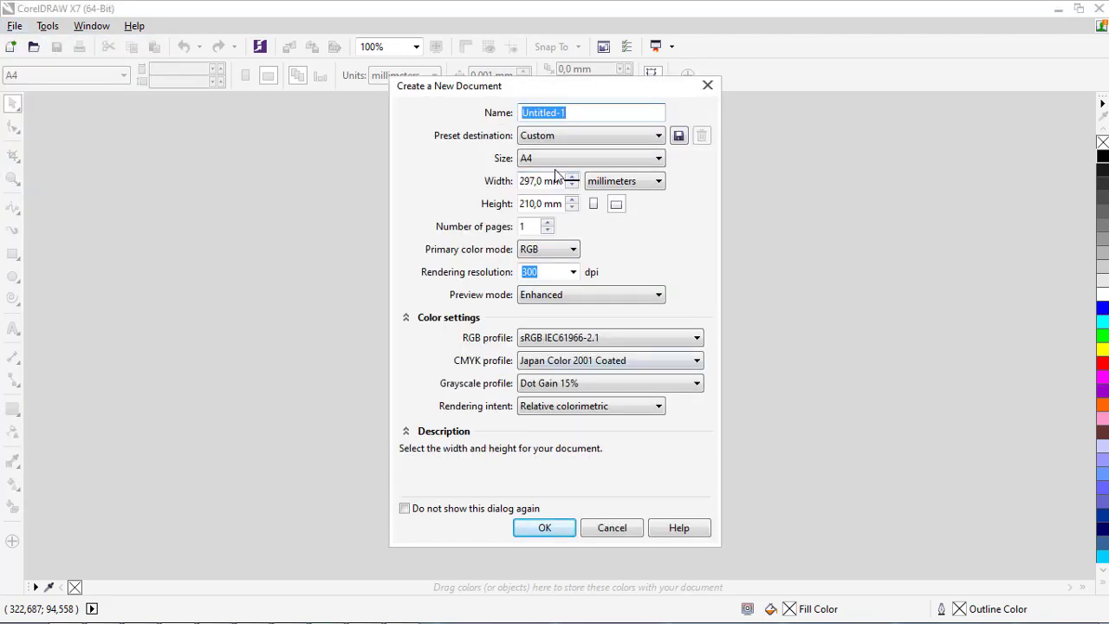
pyautogui.click(545, 529)
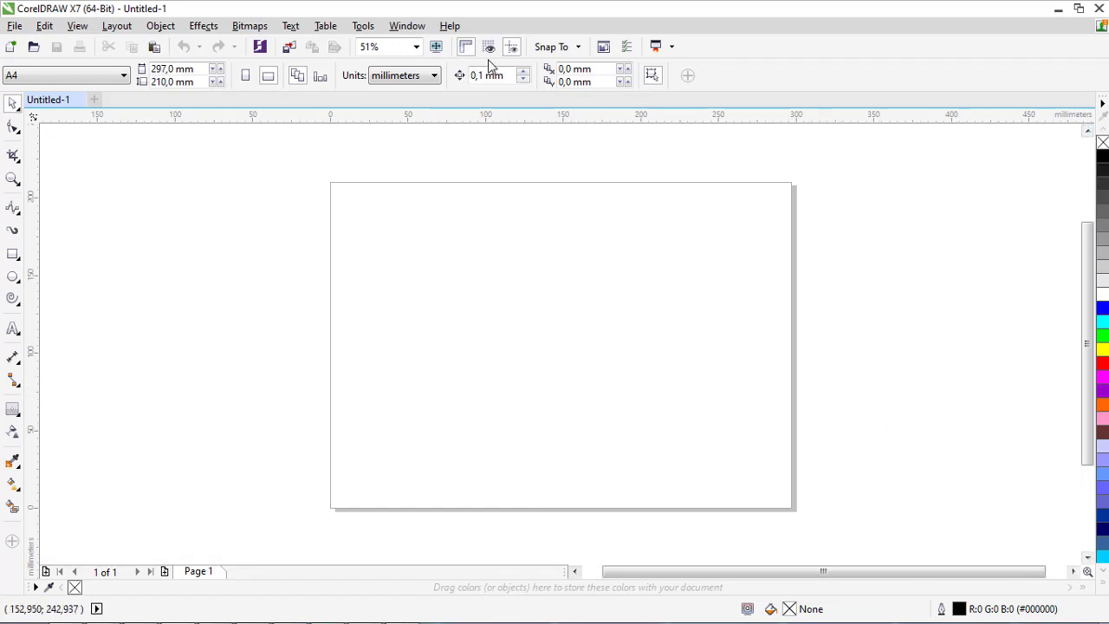
# Show the Object Manager docker.
pyautogui.click(402, 25)
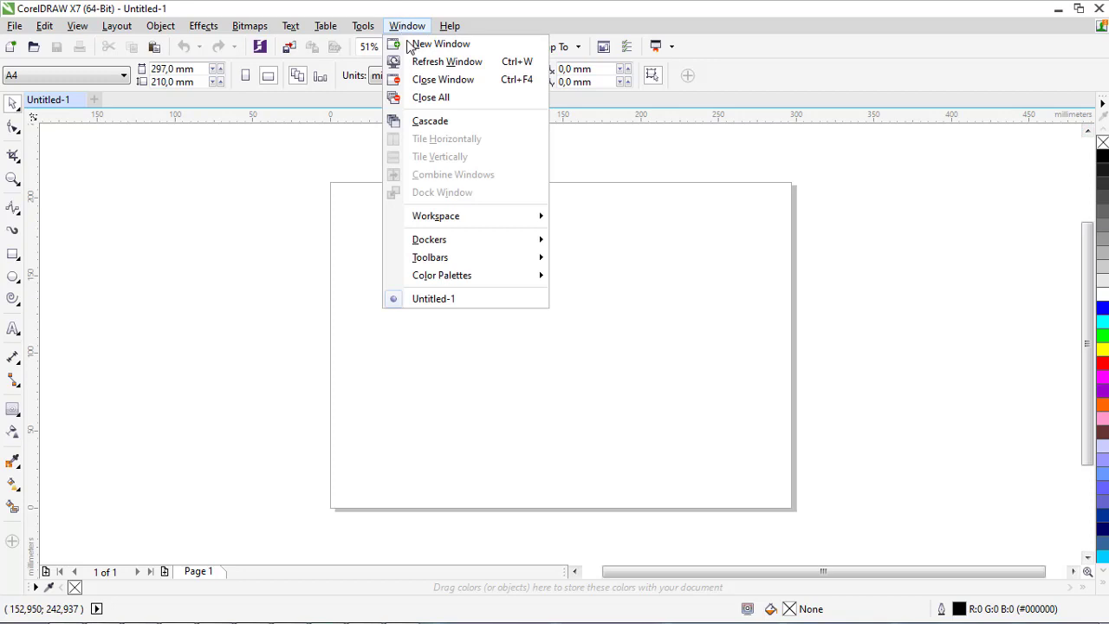
pyautogui.moveTo(472, 243)
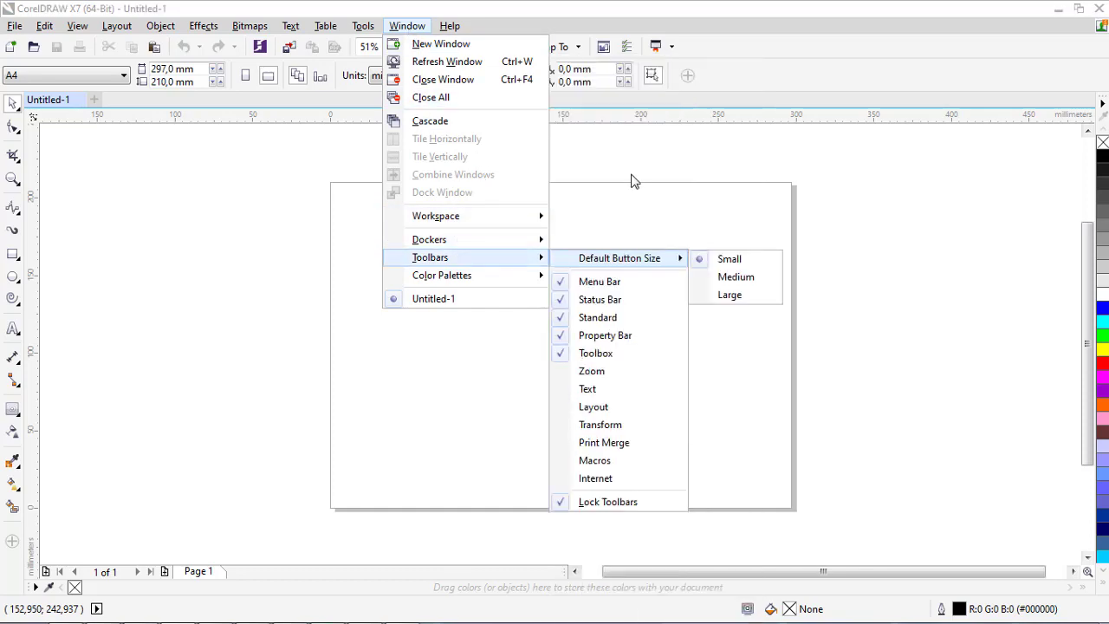
pyautogui.moveTo(527, 241)
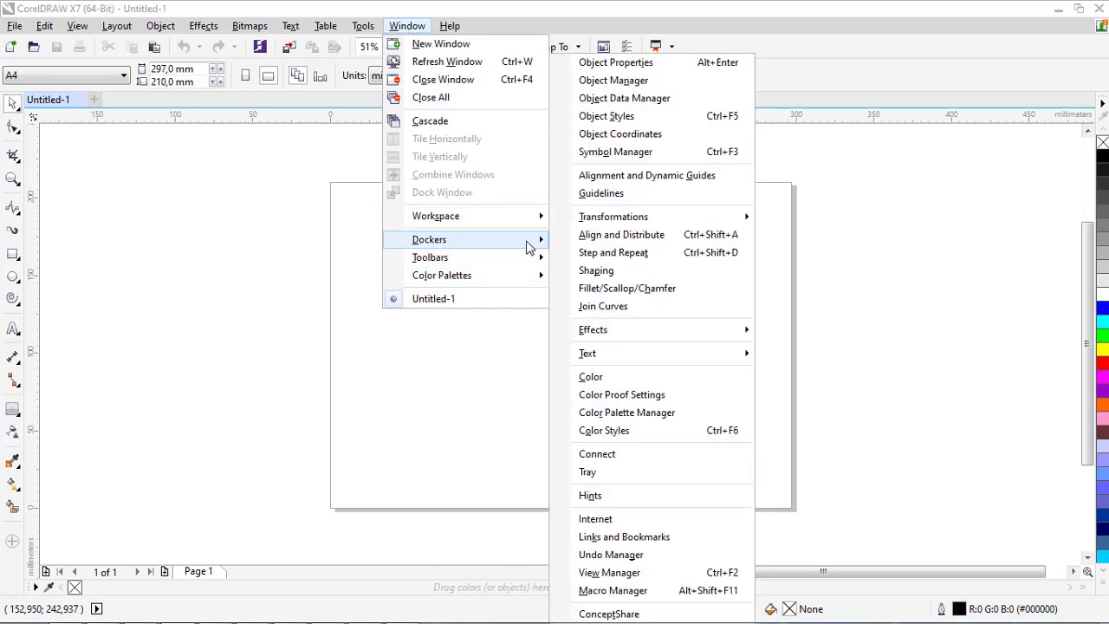
pyautogui.click(626, 84)
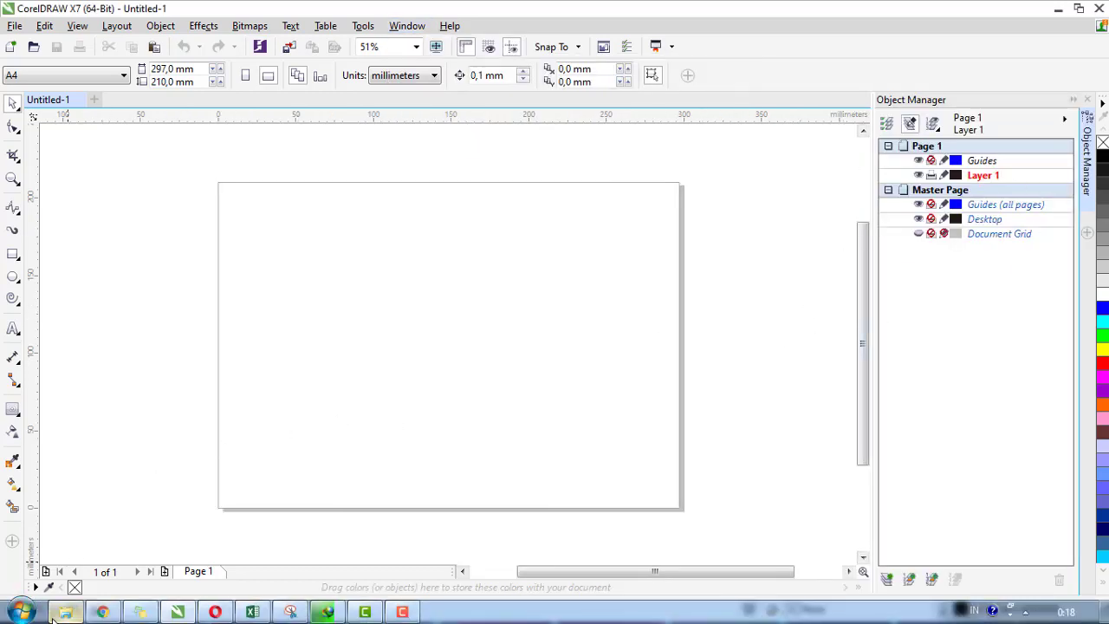
# Bring the rocket image file 1 from its Windows Explorer folder into the document and position it on the left half of the page.
pyautogui.click(65, 612)
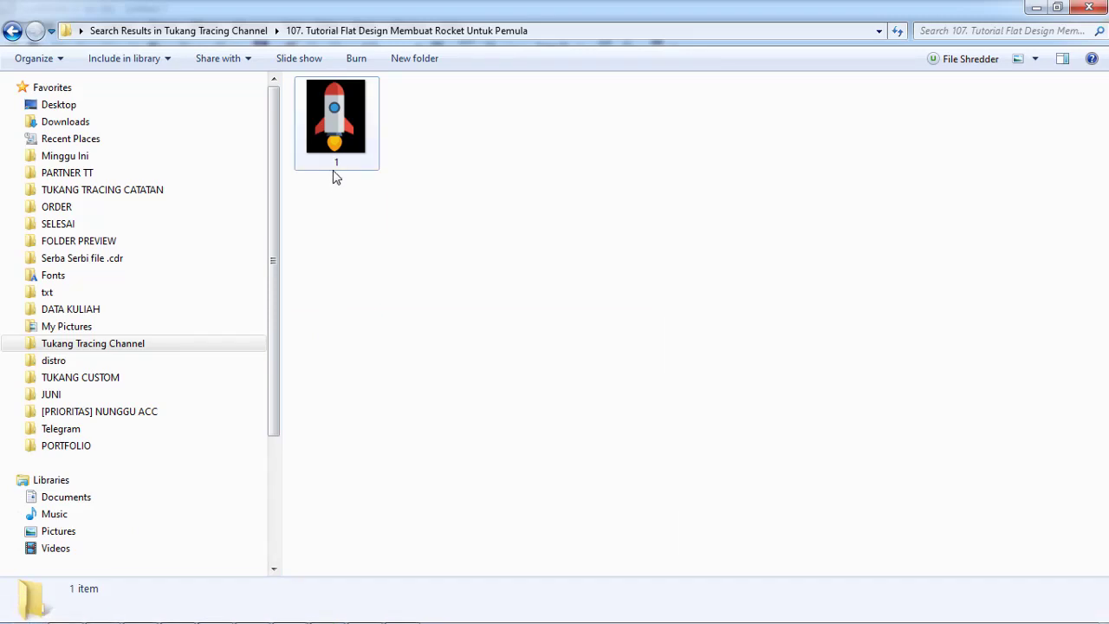
pyautogui.click(334, 164)
pyautogui.moveTo(337, 126); pyautogui.dragTo(329, 341)
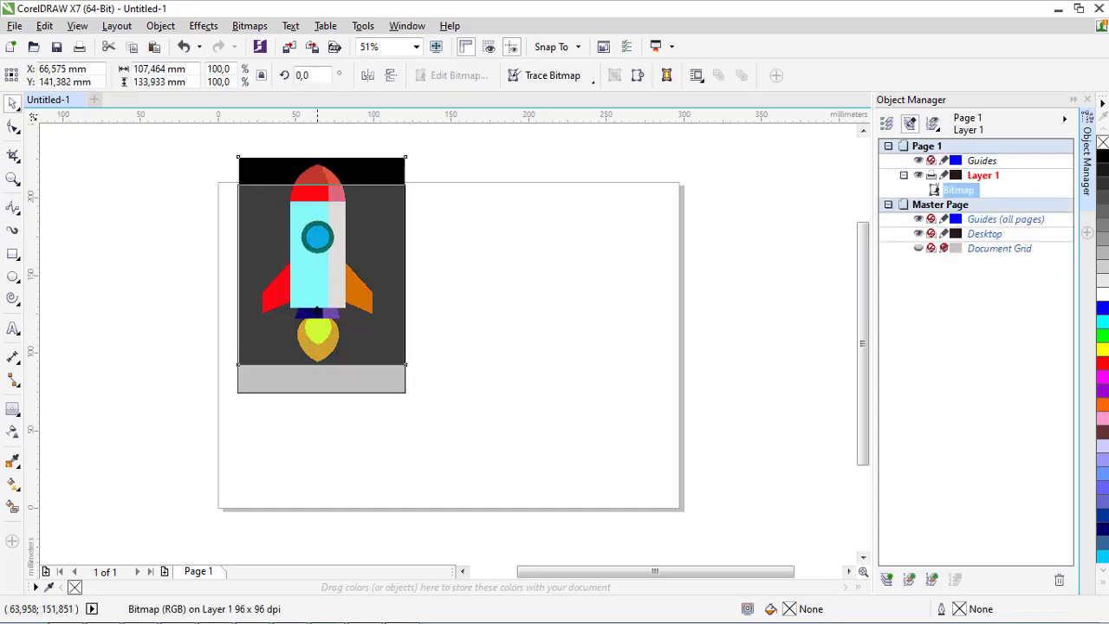
pyautogui.click(469, 356)
pyautogui.scroll(1, 345, 381)
pyautogui.click(315, 324)
pyautogui.scroll(-1, 350, 286)
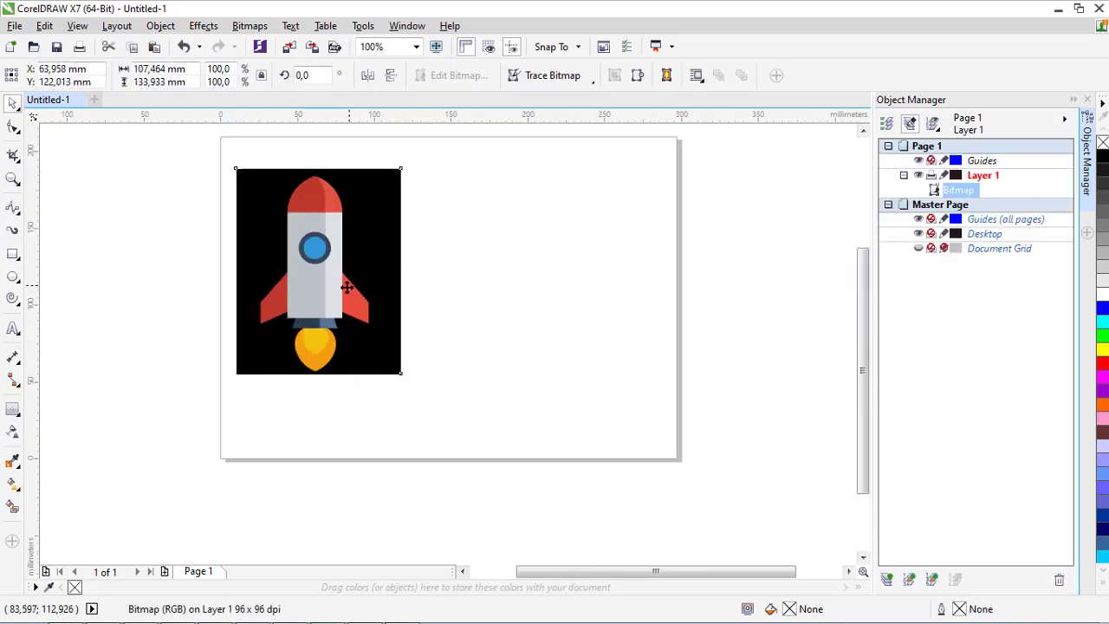
pyautogui.moveTo(342, 271); pyautogui.dragTo(345, 303)
pyautogui.scroll(1, 346, 303)
pyautogui.click(515, 280)
pyautogui.scroll(-1, 298, 290)
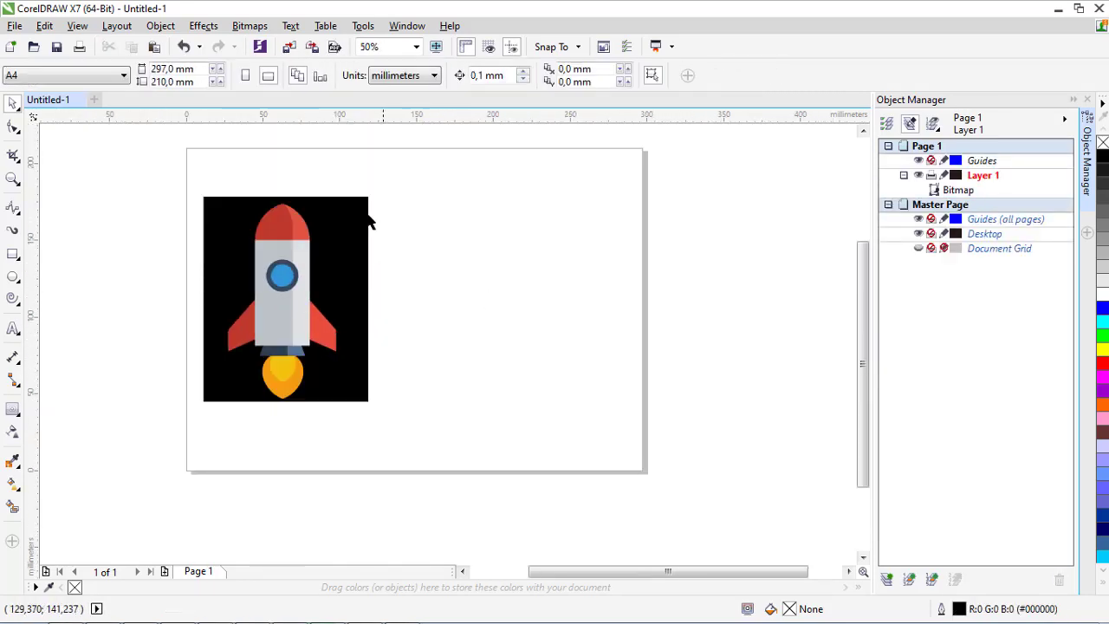
# Examine the imported rocket image's nose, body, window and fins at different magnifications.
pyautogui.scroll(1, 367, 216)
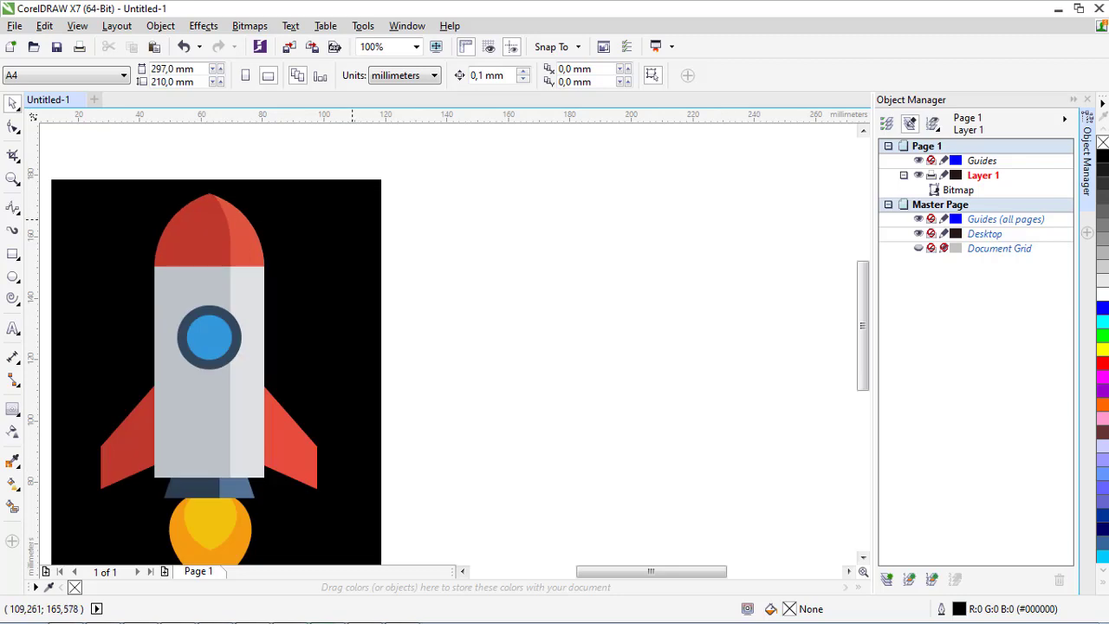
pyautogui.scroll(-1, 352, 220)
pyautogui.scroll(1, 282, 286)
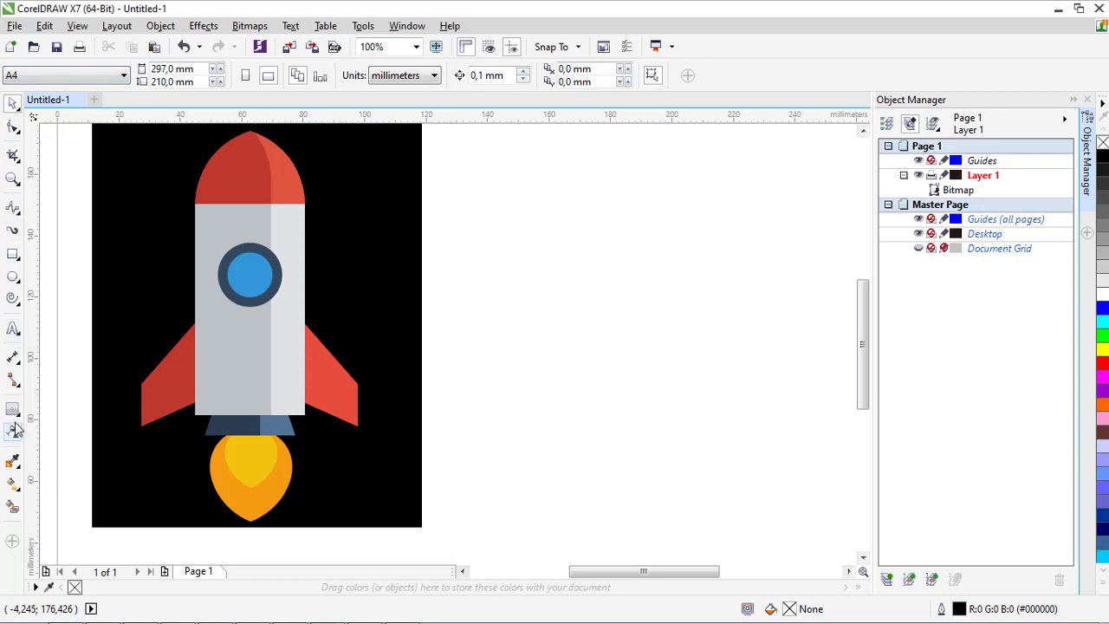
pyautogui.scroll(-1, 363, 288)
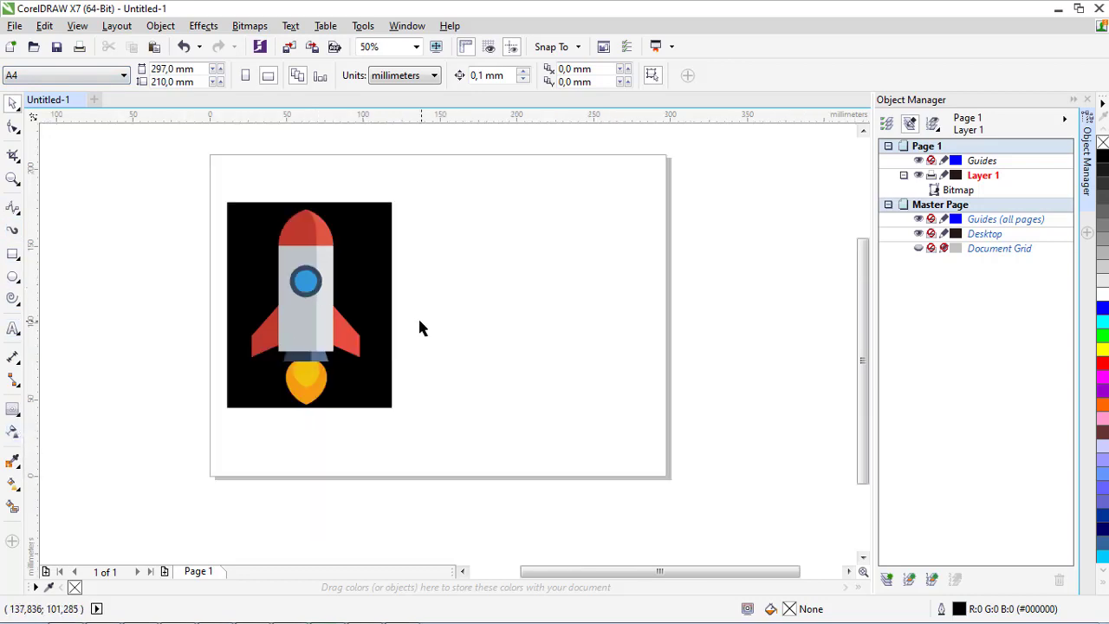
pyautogui.click(339, 314)
pyautogui.click(464, 339)
pyautogui.scroll(1, 308, 316)
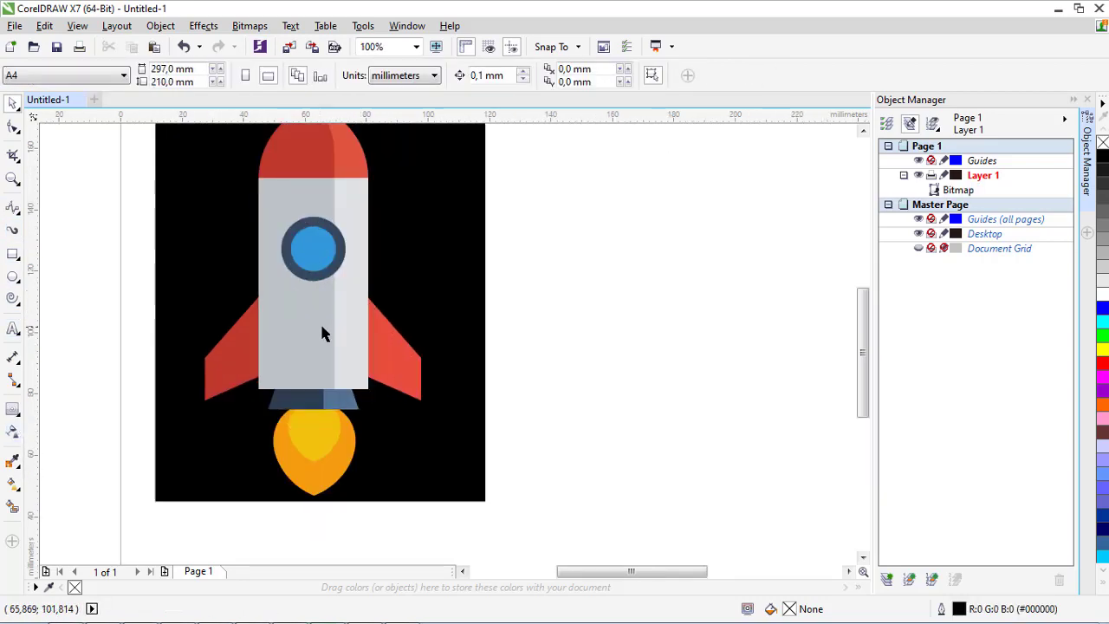
pyautogui.scroll(-1, 436, 334)
pyautogui.scroll(1, 436, 330)
pyautogui.scroll(-1, 448, 321)
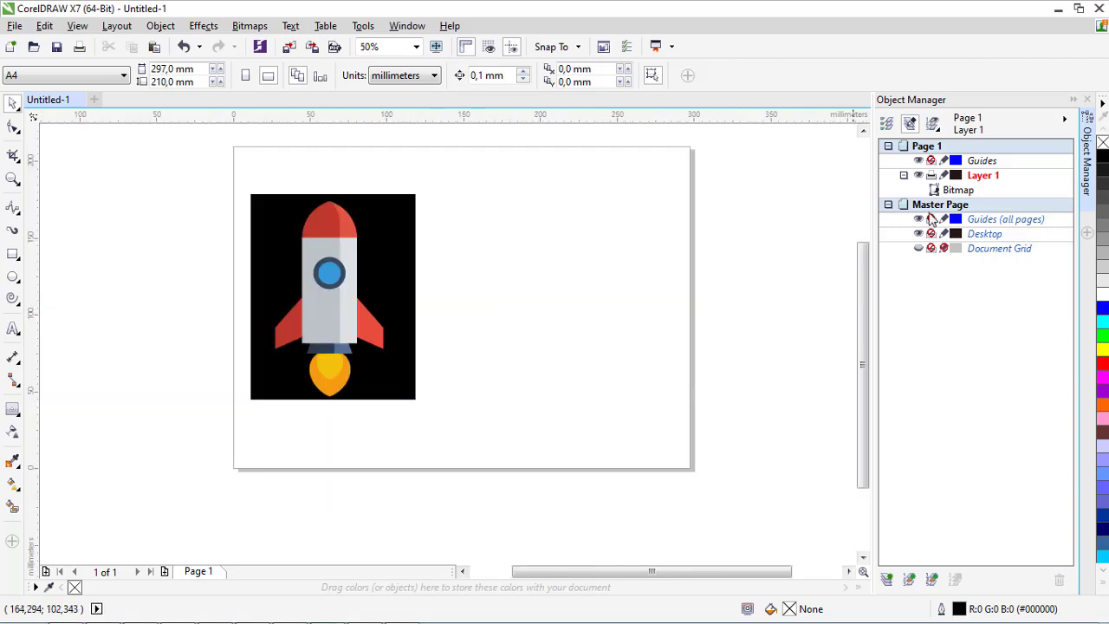
# Collapse Layer 1's object list and examine the nozzle and flame of the rocket image up close.
pyautogui.click(903, 175)
pyautogui.scroll(1, 342, 302)
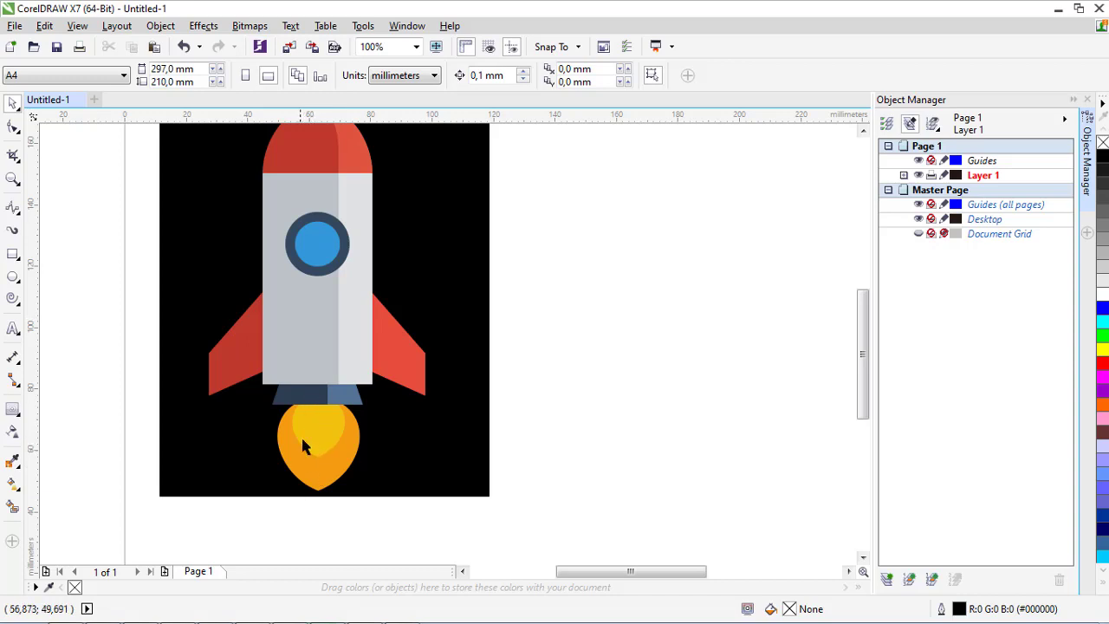
pyautogui.scroll(1, 323, 382)
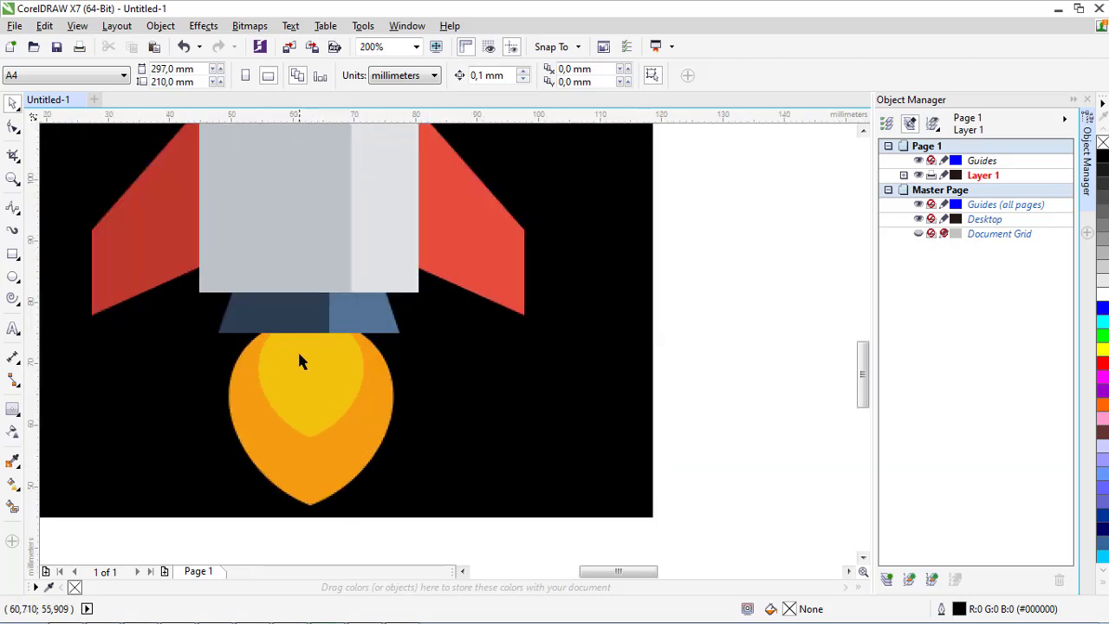
pyautogui.scroll(-1, 301, 362)
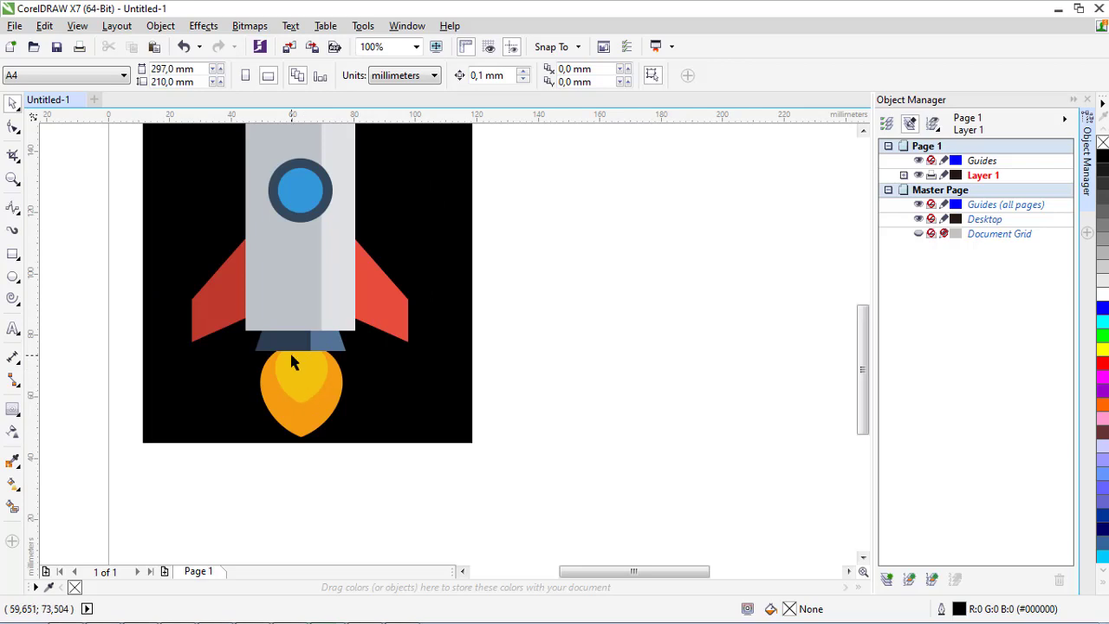
pyautogui.scroll(-1, 293, 360)
pyautogui.scroll(1, 450, 300)
pyautogui.scroll(-1, 357, 315)
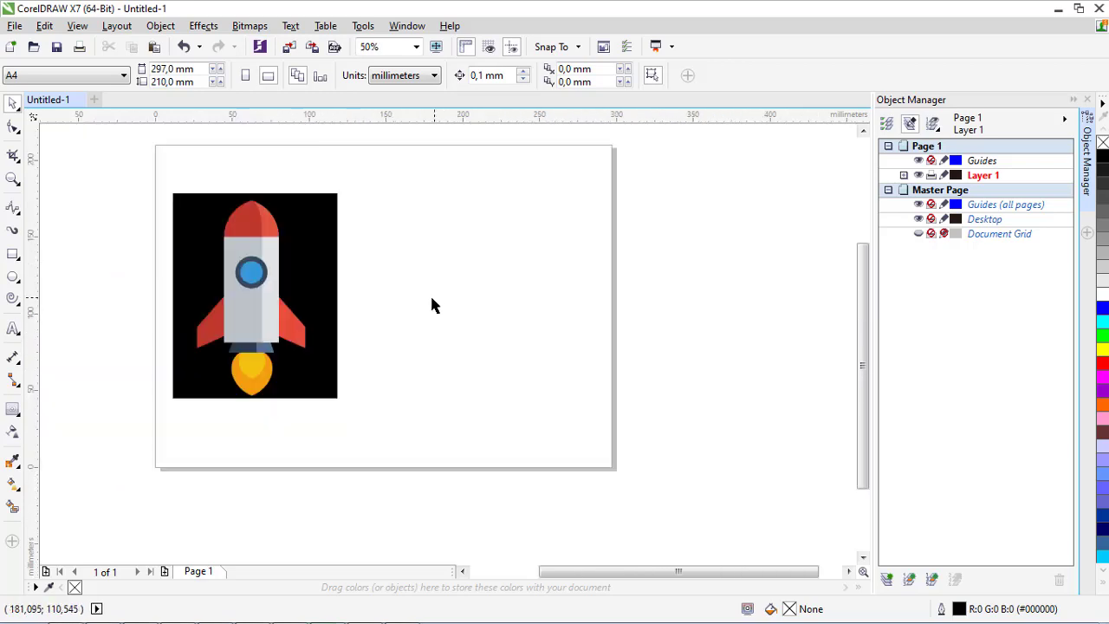
pyautogui.scroll(1, 308, 268)
pyautogui.scroll(-1, 488, 292)
pyautogui.scroll(1, 396, 248)
pyautogui.scroll(-1, 433, 268)
pyautogui.scroll(1, 459, 292)
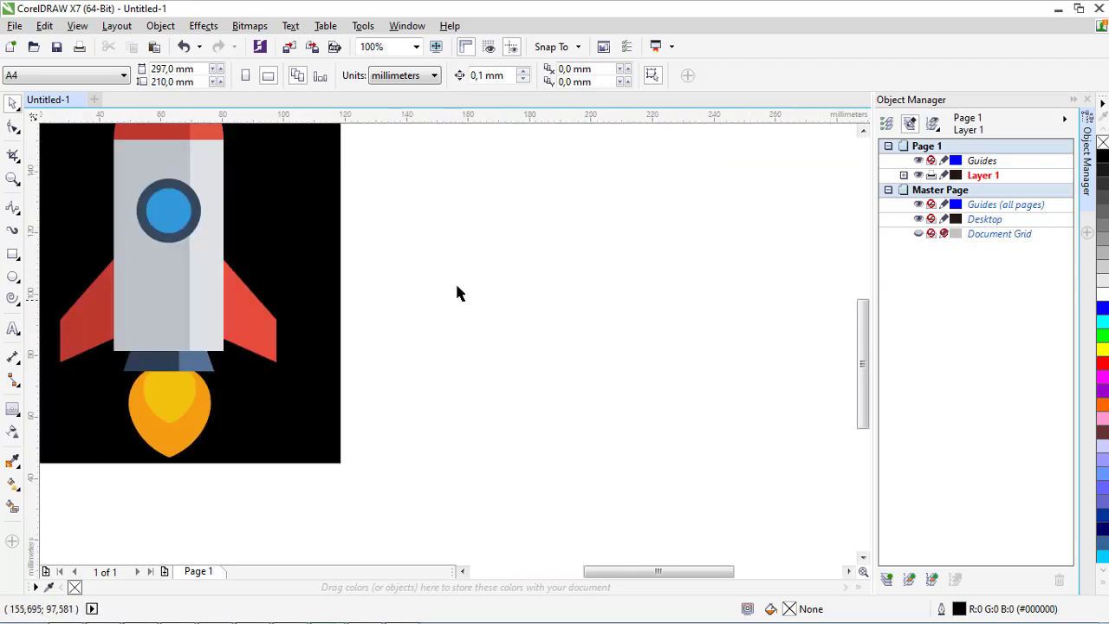
pyautogui.scroll(-1, 452, 272)
pyautogui.scroll(1, 863, 373)
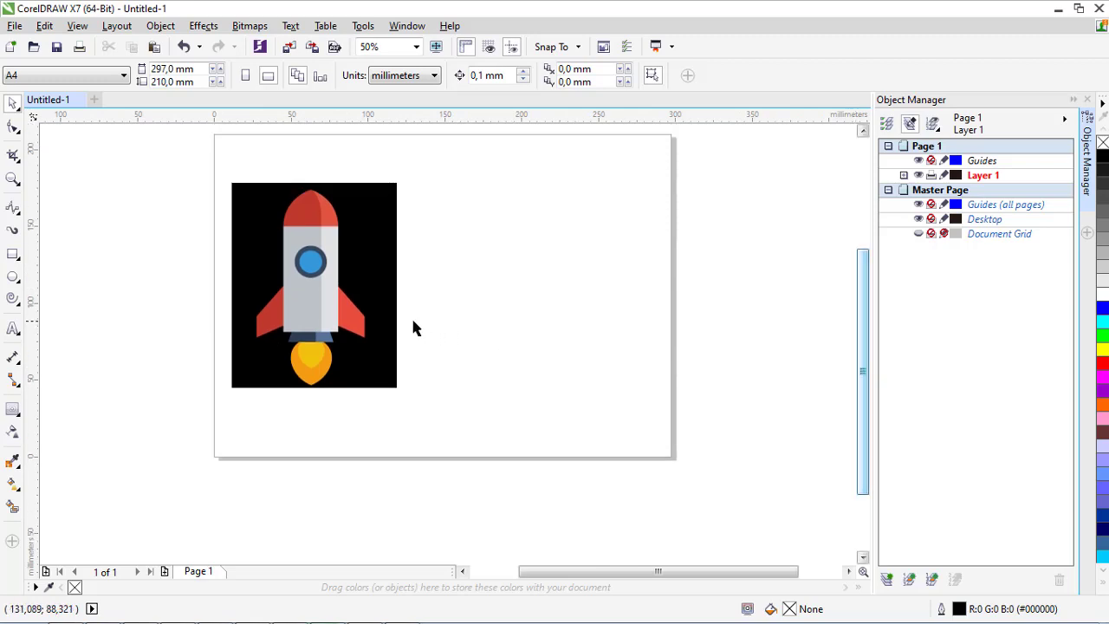
pyautogui.scroll(1, 410, 316)
# Set up the 2-Point Line tool with a Hairline outline width and a green (#00FF00) outline color.
pyautogui.click(21, 213)
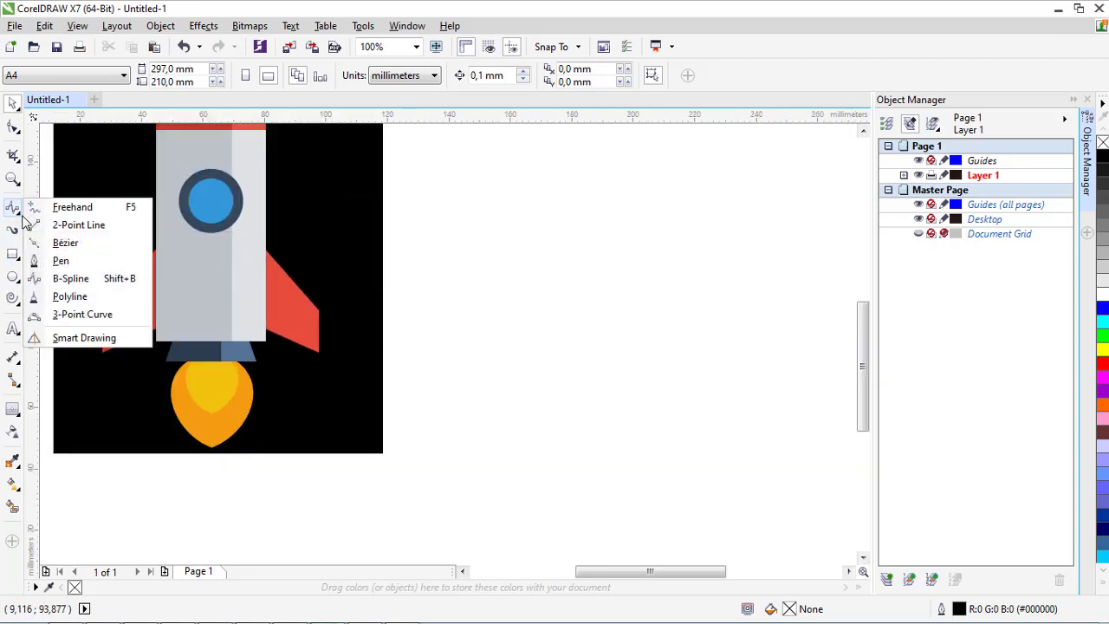
pyautogui.click(61, 226)
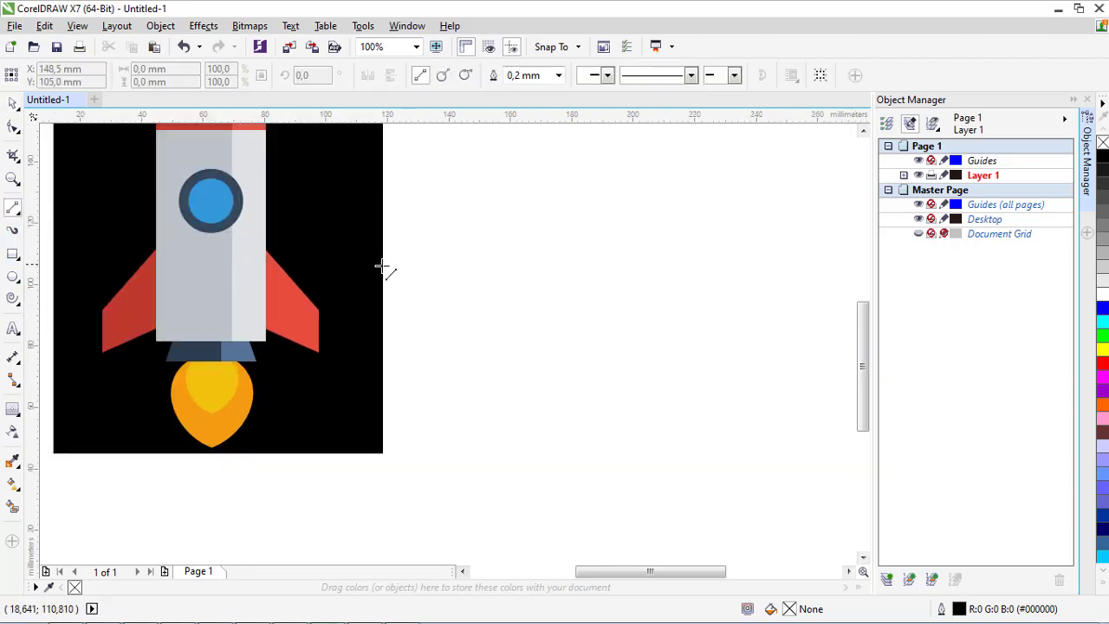
pyautogui.scroll(-1, 384, 268)
pyautogui.scroll(1, 329, 130)
pyautogui.click(558, 77)
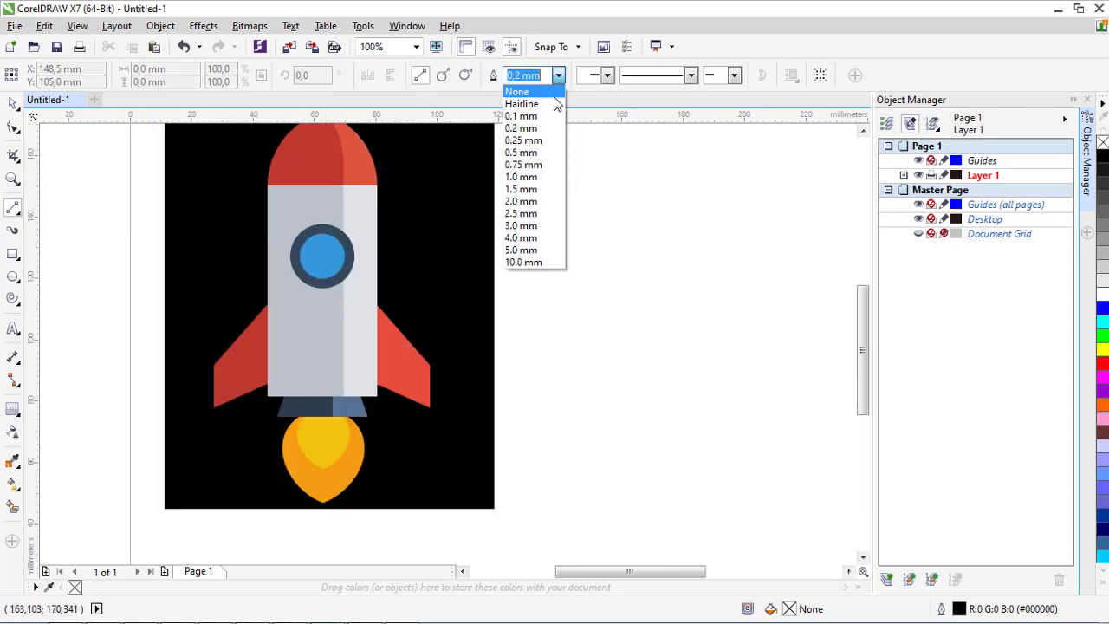
pyautogui.click(524, 91)
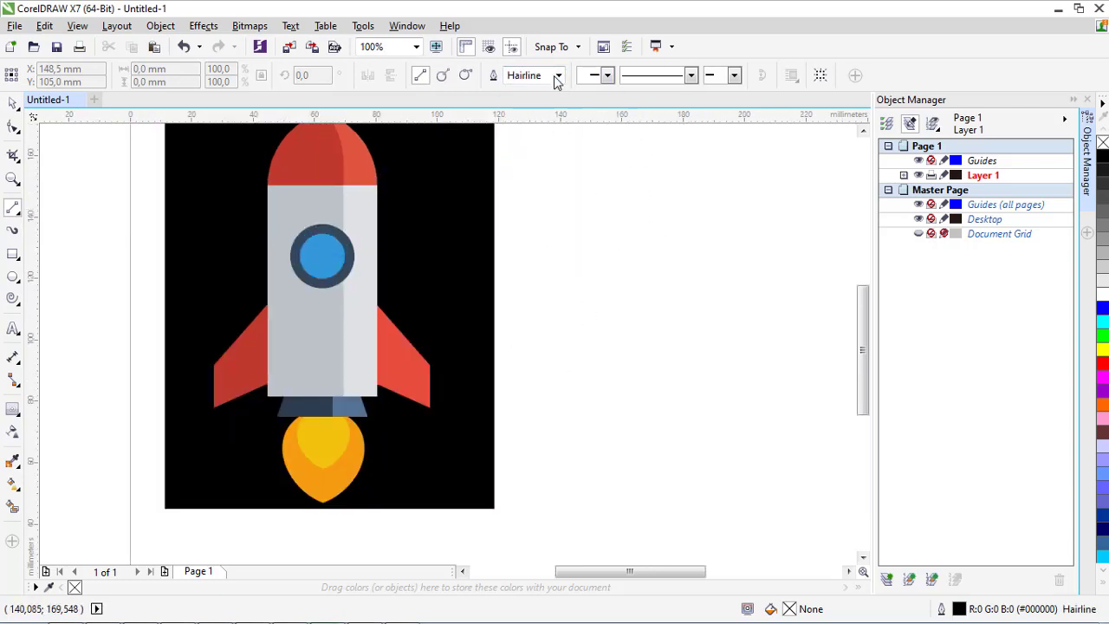
pyautogui.rightClick(1102, 336)
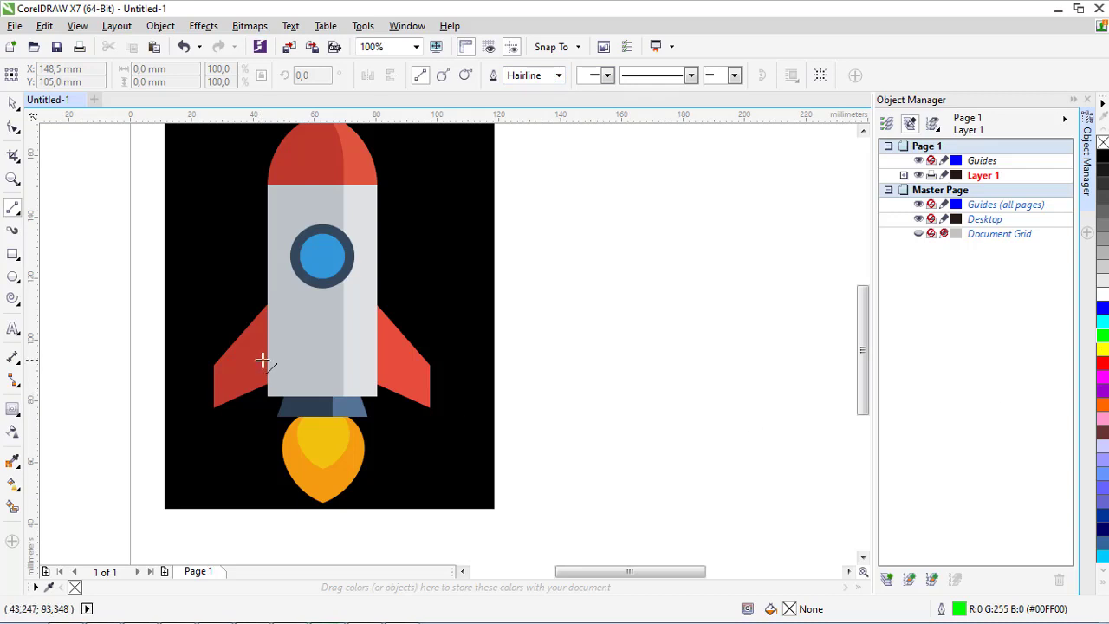
# Draw a closed four-sided shape about 20 mm wide and 28 mm tall beside the rocket image, using connected 2-point lines.
pyautogui.scroll(-1, 262, 361)
pyautogui.scroll(1, 371, 372)
pyautogui.scroll(-1, 441, 339)
pyautogui.scroll(1, 479, 333)
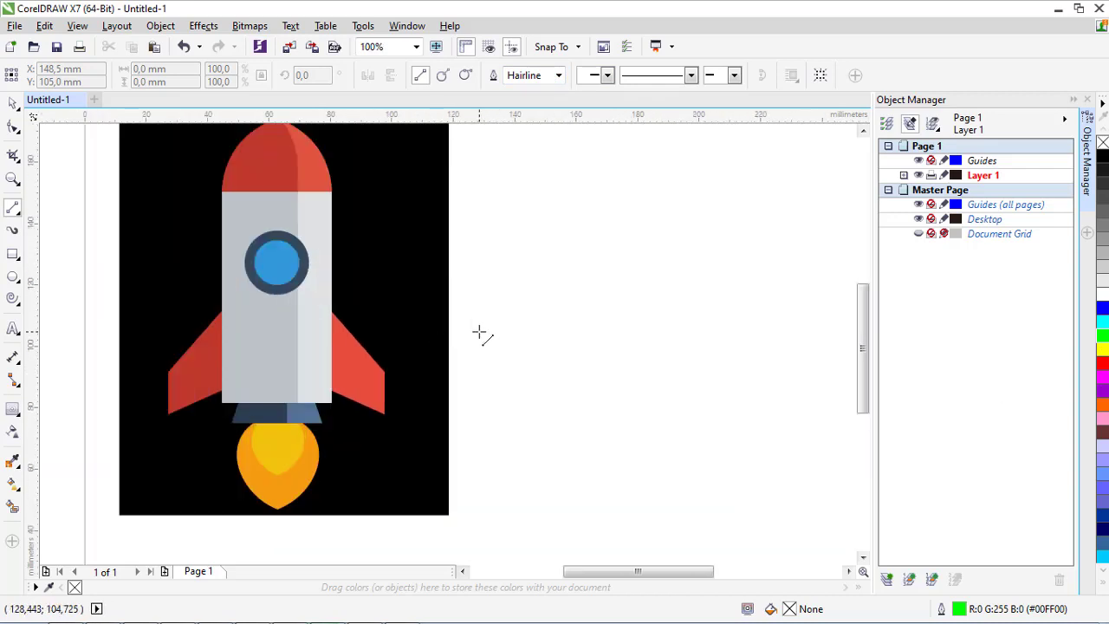
pyautogui.click(572, 295)
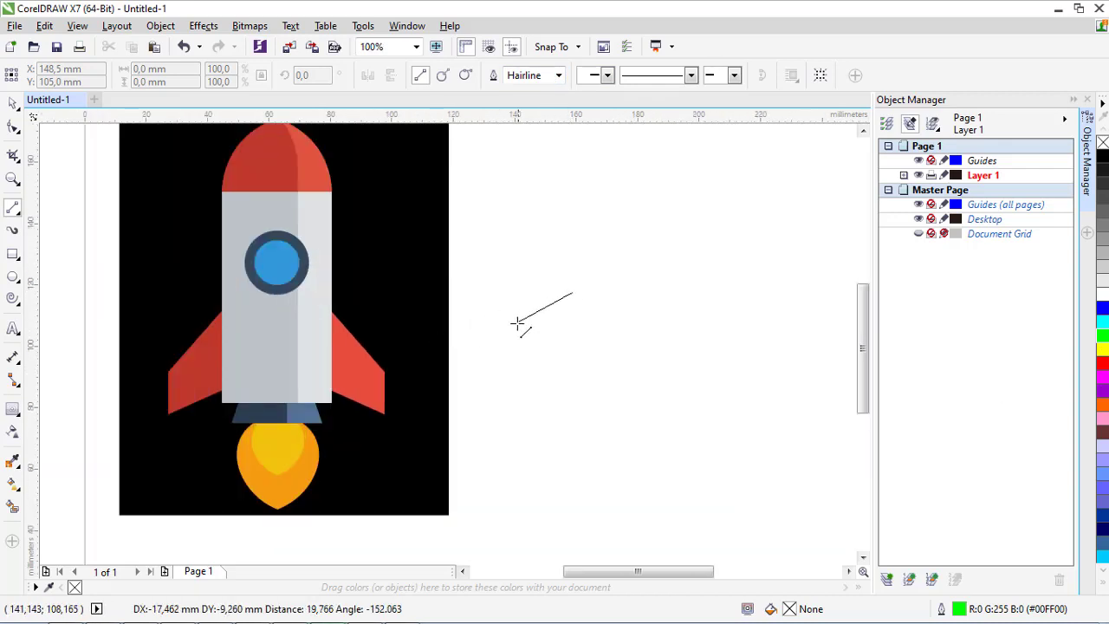
pyautogui.click(518, 332)
pyautogui.click(515, 329)
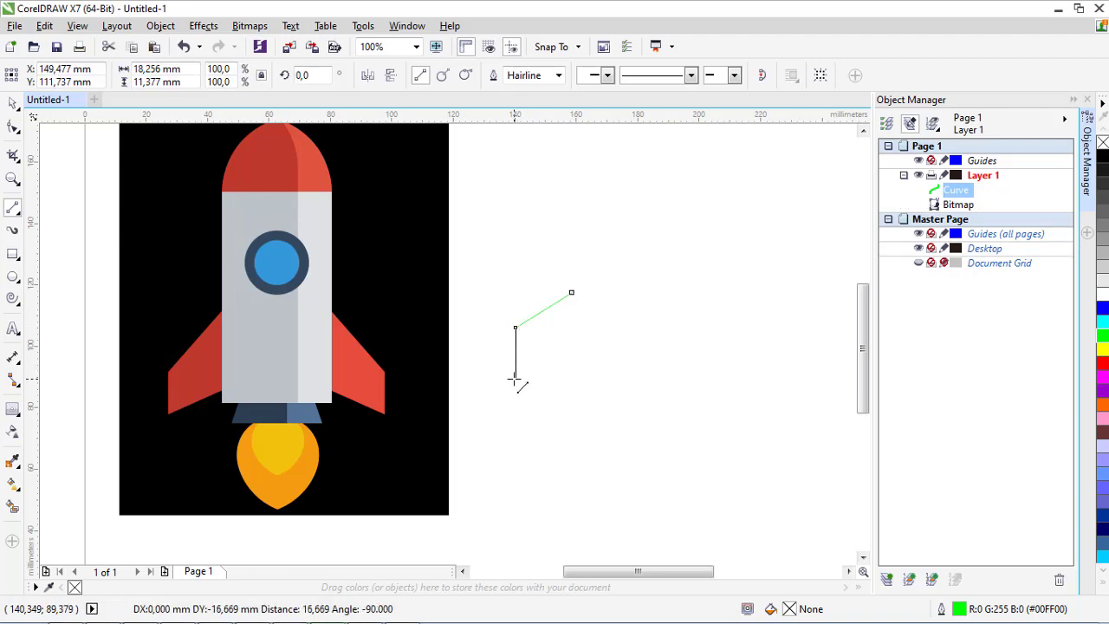
pyautogui.click(515, 377)
pyautogui.click(516, 377)
pyautogui.click(576, 361)
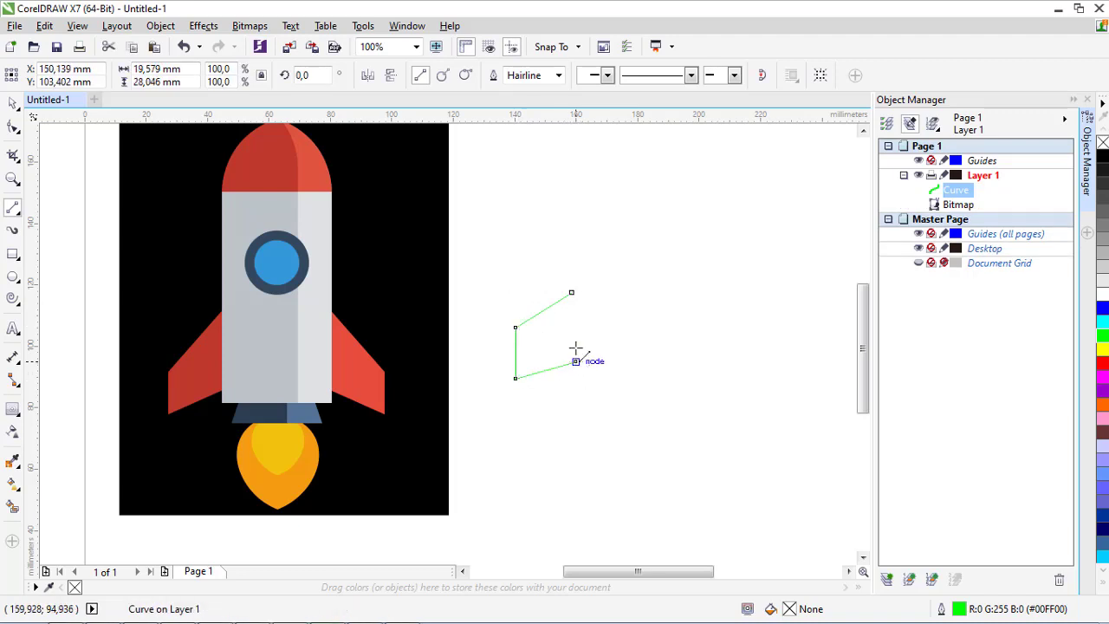
pyautogui.click(575, 360)
pyautogui.click(571, 293)
pyautogui.press('space')
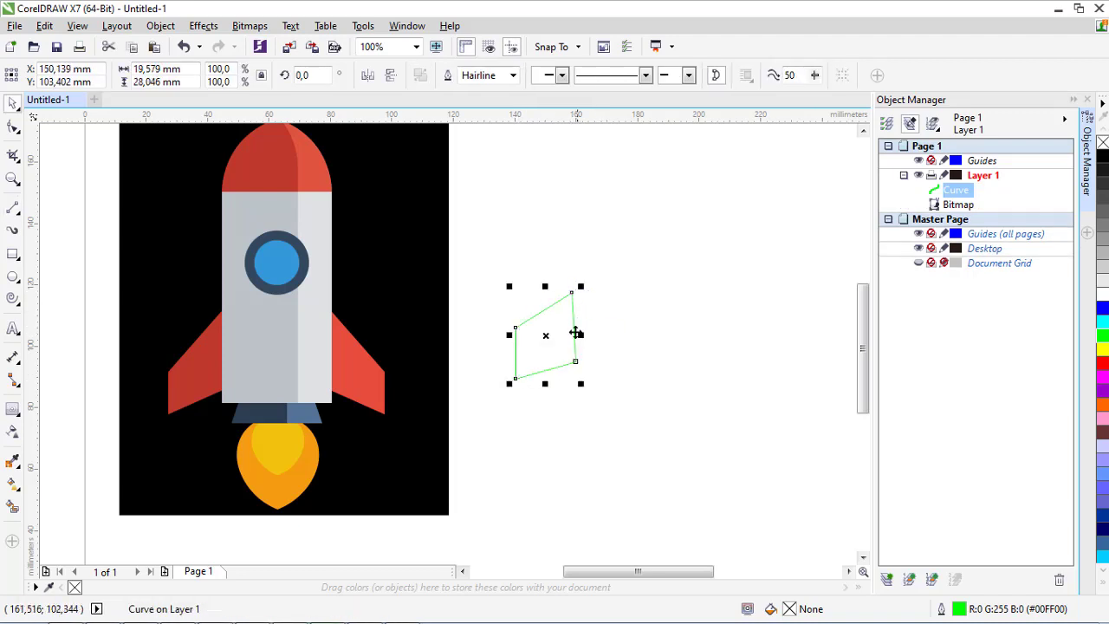
# Move the green shape's upper right node outward with the Shape tool to make its right edge vertical.
pyautogui.click(13, 126)
pyautogui.scroll(2, 554, 322)
pyautogui.moveTo(594, 264); pyautogui.dragTo(603, 266)
pyautogui.press('space')
pyautogui.click(664, 342)
pyautogui.scroll(-2, 407, 318)
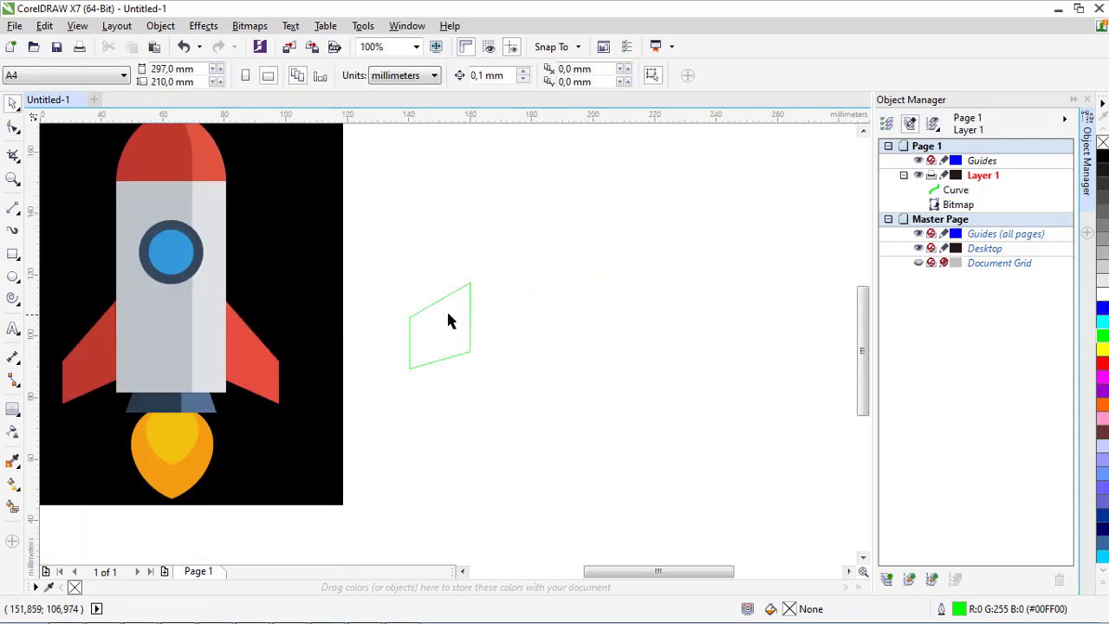
pyautogui.scroll(-1, 492, 350)
pyautogui.scroll(1, 500, 288)
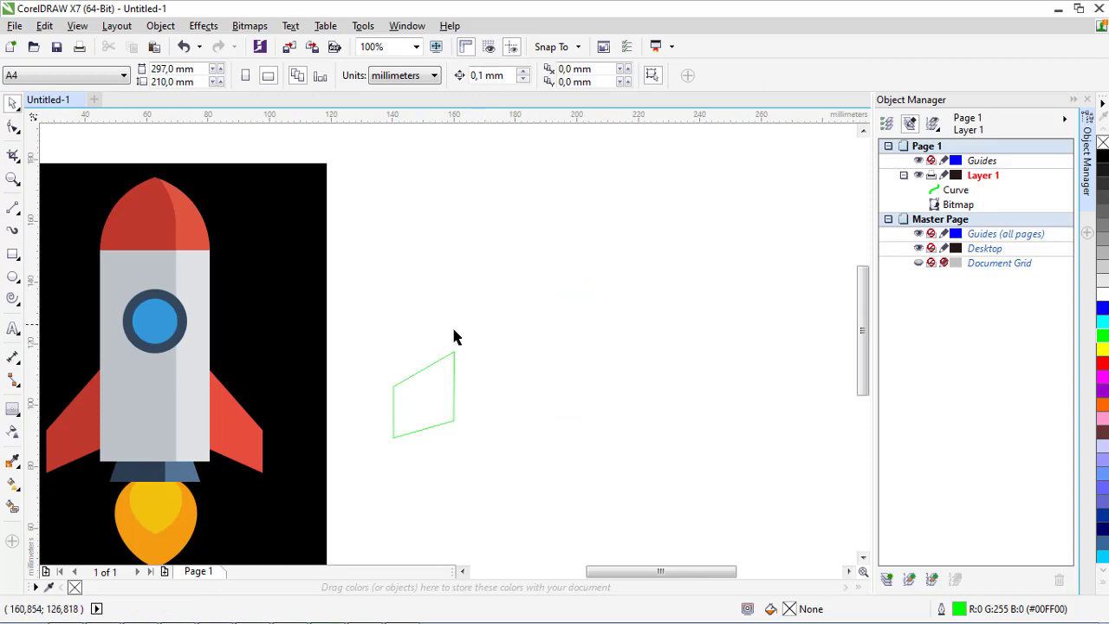
# Duplicate the green fin shape, mirror the copy horizontally and place it about 51 mm to the right of the original.
pyautogui.scroll(-2, 442, 328)
pyautogui.scroll(2, 435, 346)
pyautogui.click(440, 347)
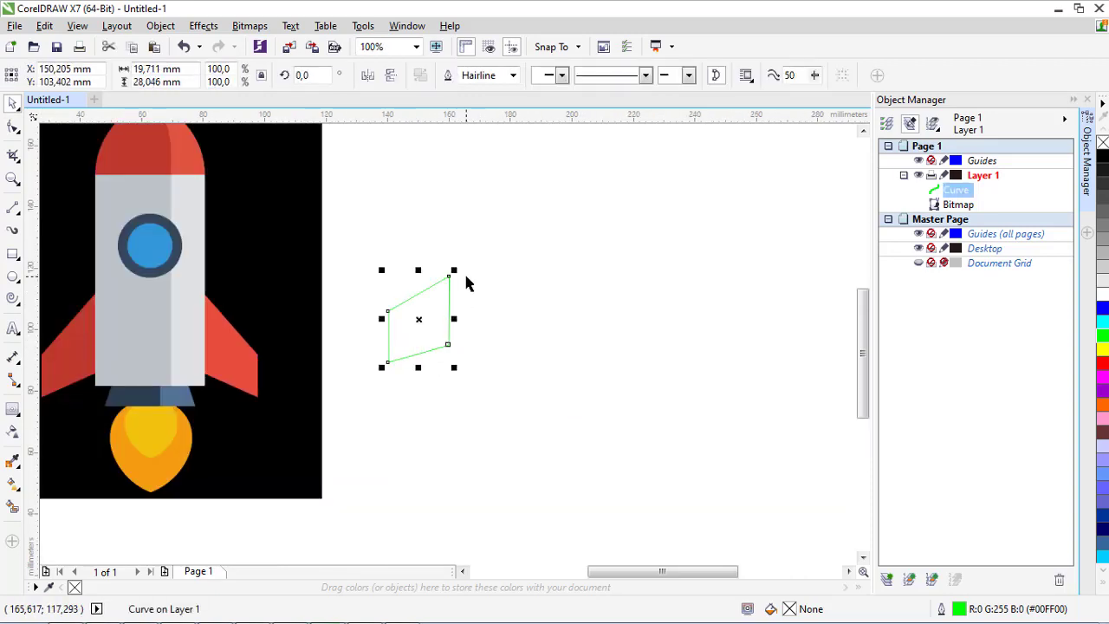
pyautogui.hotkey('ctrl', 'c')
pyautogui.hotkey('ctrl', 'v')
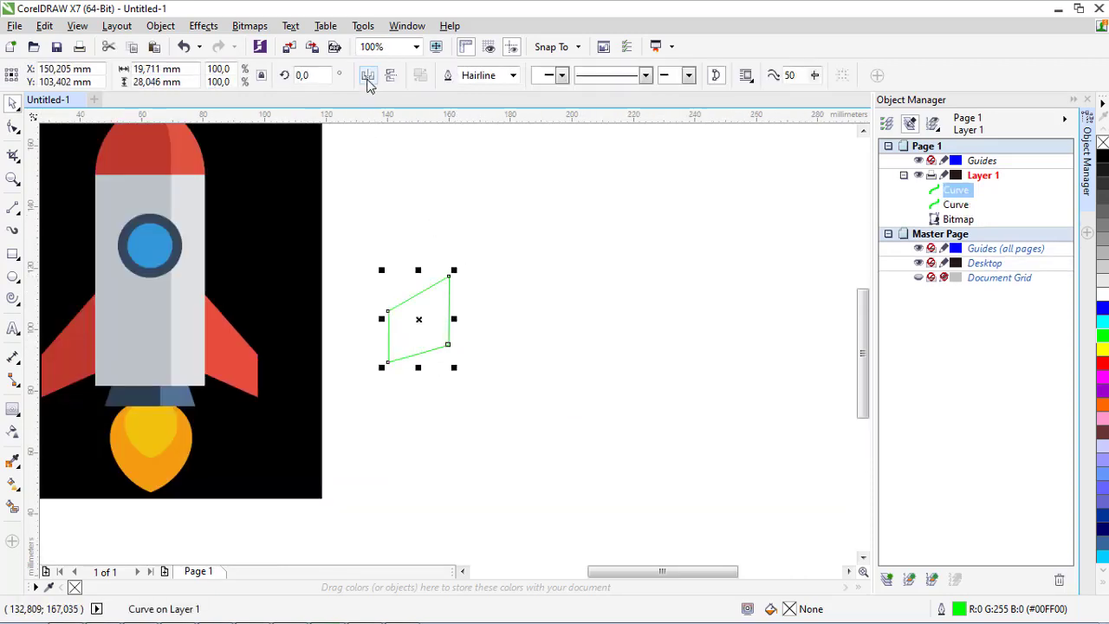
pyautogui.click(368, 76)
pyautogui.moveTo(435, 342); pyautogui.dragTo(590, 347)
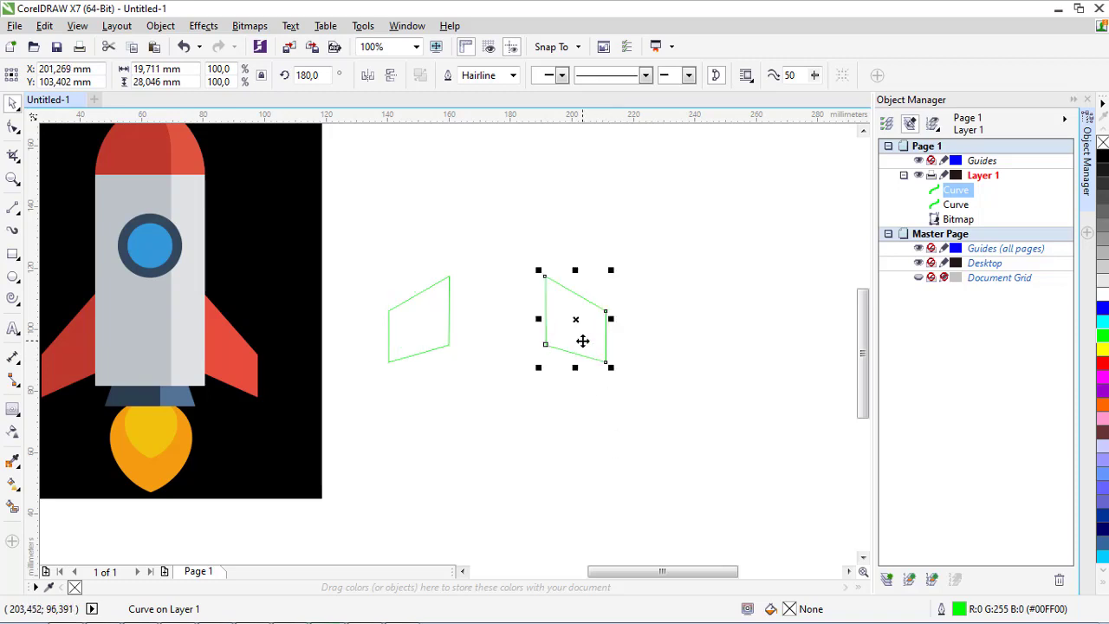
pyautogui.click(542, 425)
pyautogui.scroll(-1, 451, 325)
pyautogui.scroll(1, 451, 325)
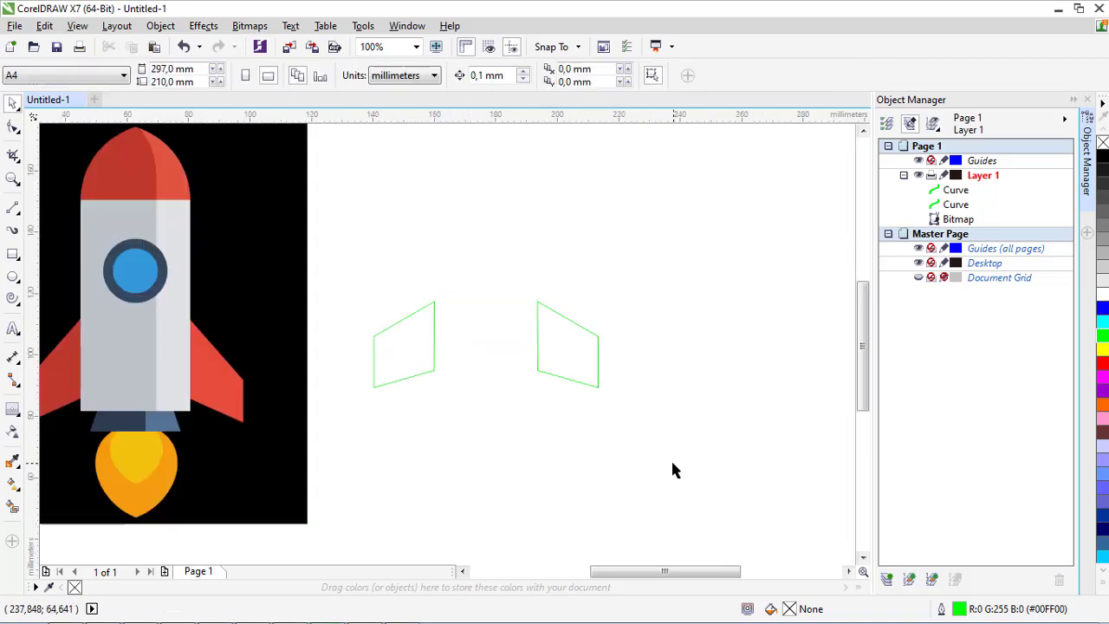
# Create a new layer, Layer 2, and move both green fin shapes from Layer 1 onto it.
pyautogui.moveTo(672, 464); pyautogui.dragTo(349, 269)
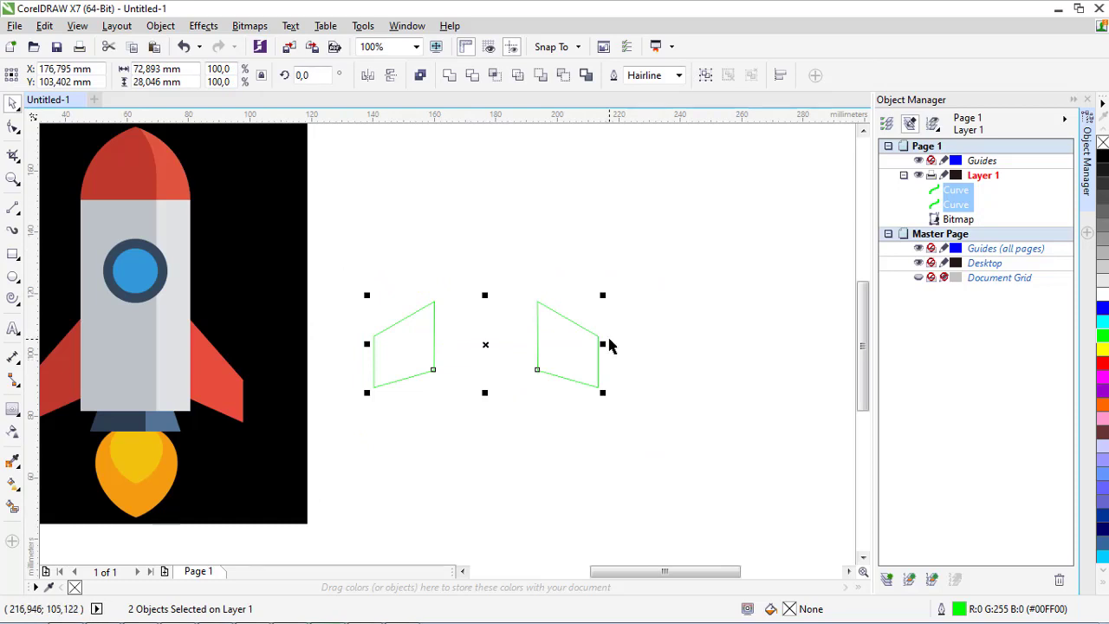
pyautogui.click(888, 579)
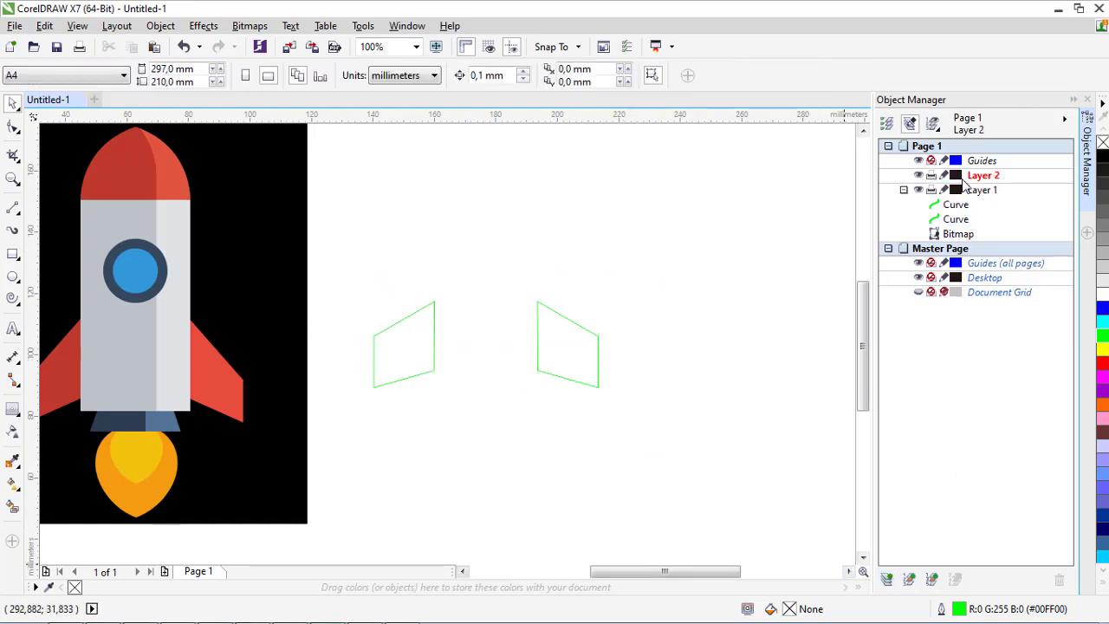
pyautogui.moveTo(675, 515); pyautogui.dragTo(364, 290)
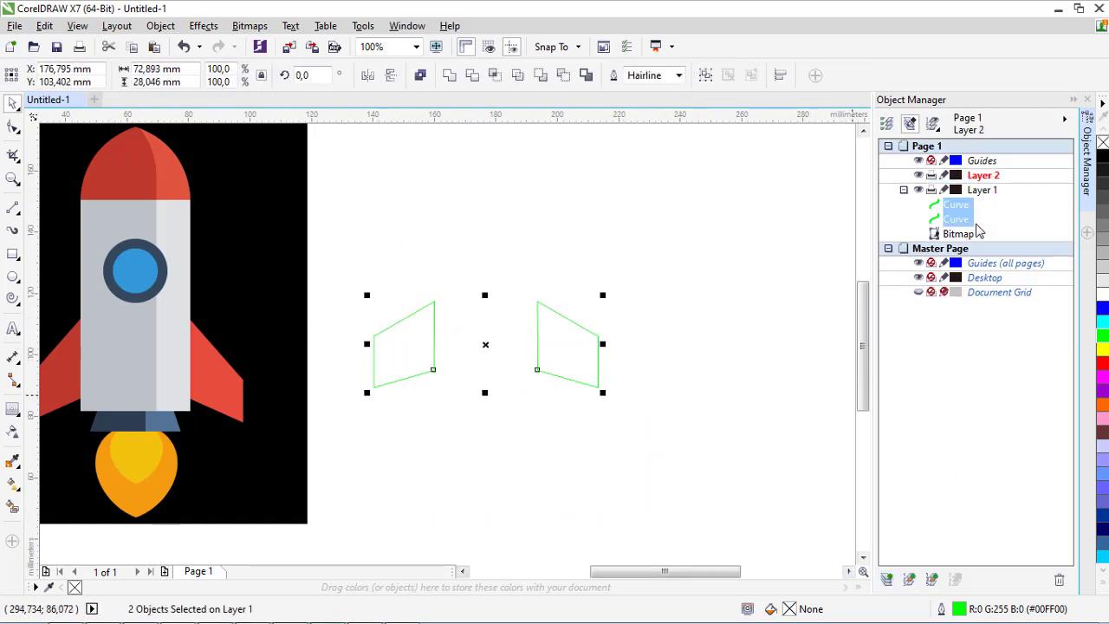
pyautogui.moveTo(972, 194); pyautogui.dragTo(983, 176)
pyautogui.click(654, 372)
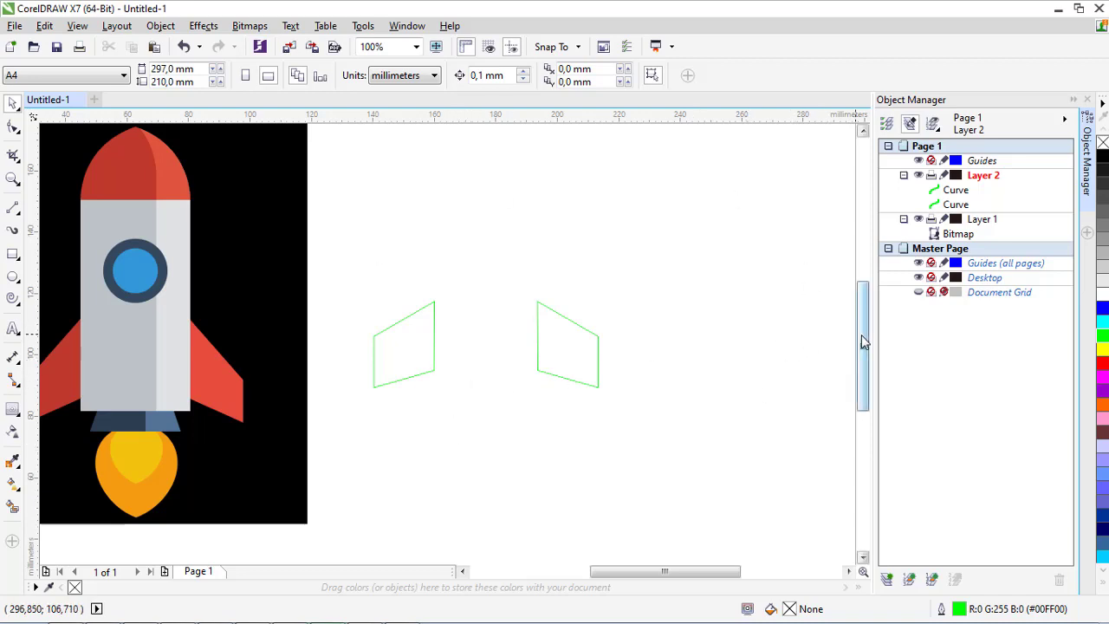
pyautogui.moveTo(862, 335)
pyautogui.mouseDown()
pyautogui.moveTo(856, 324)
pyautogui.moveTo(847, 345)
pyautogui.mouseUp()
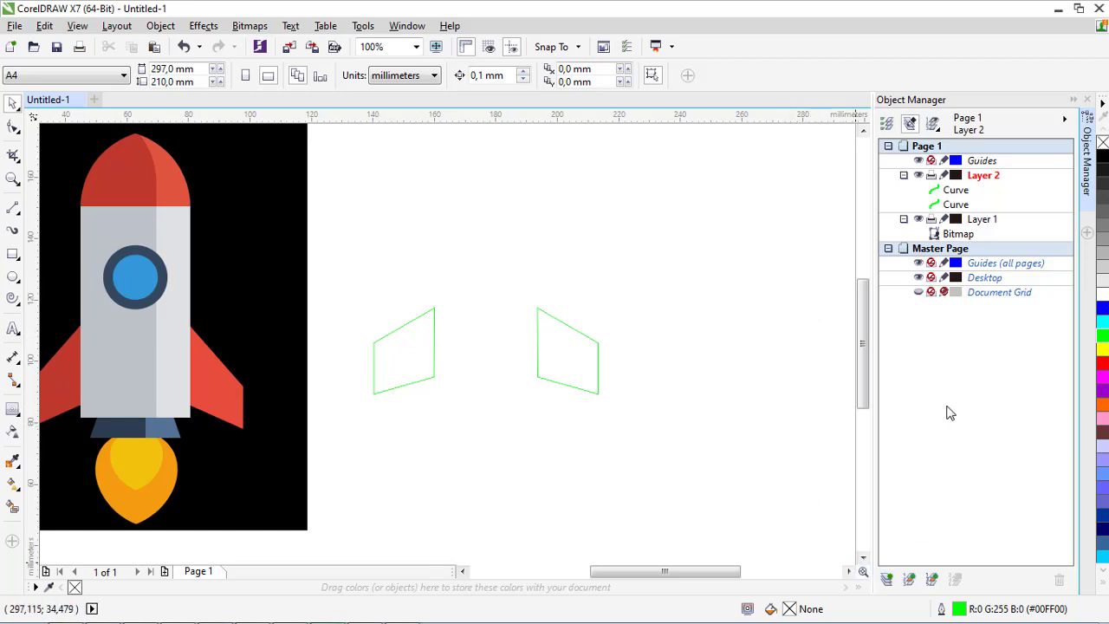
pyautogui.click(974, 180)
# Draw a rectangle about 35 mm wide and 82 mm tall between the two fins for the rocket body.
pyautogui.scroll(-1, 105, 151)
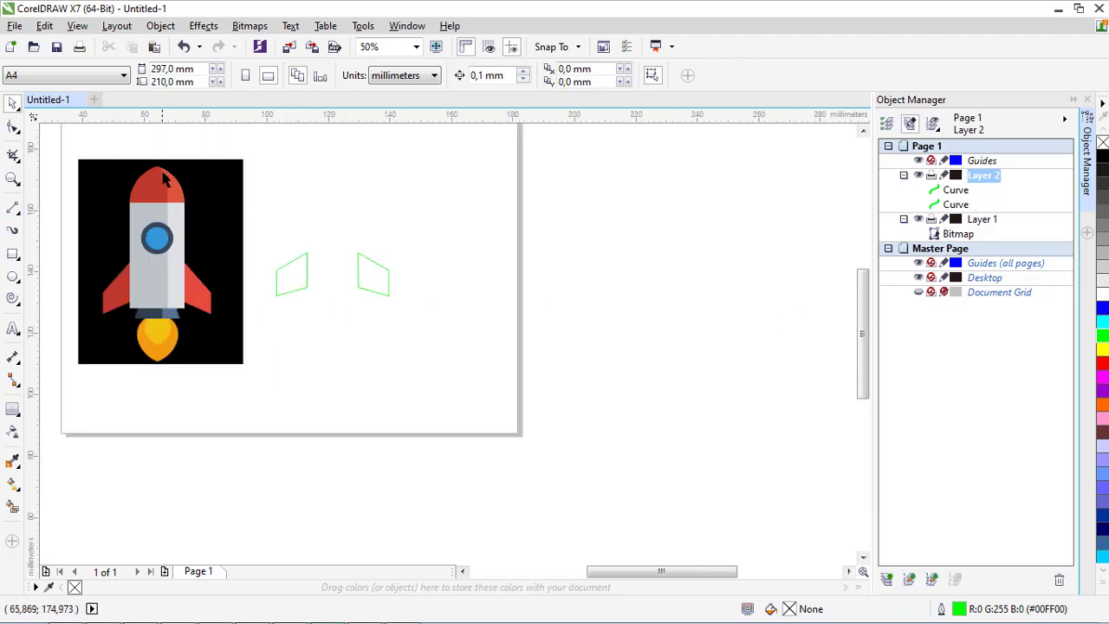
pyautogui.scroll(1, 105, 151)
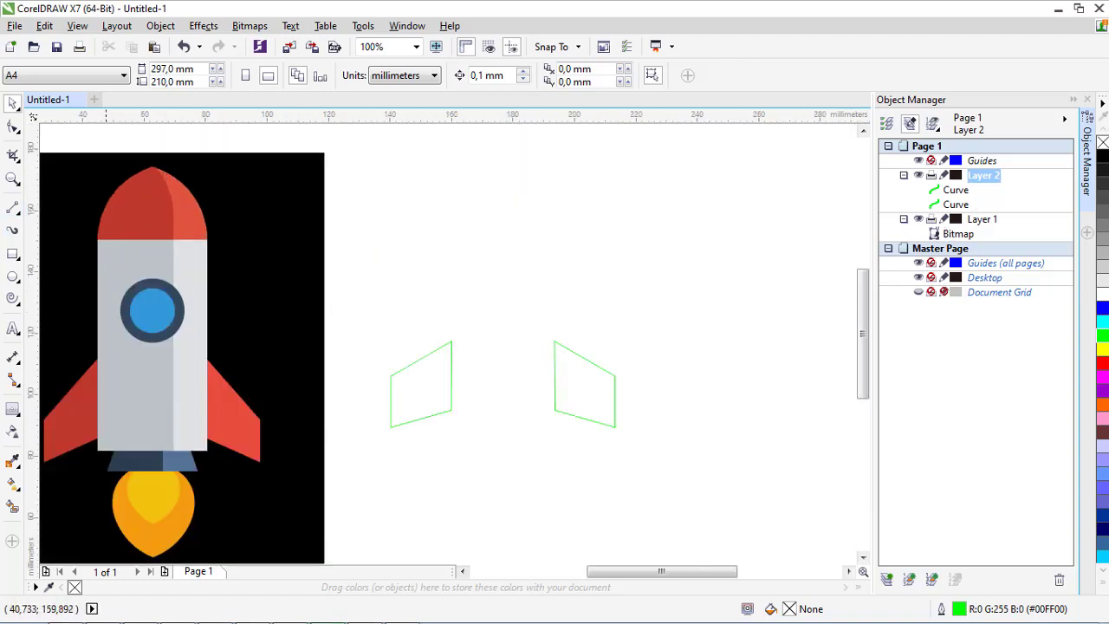
pyautogui.click(13, 254)
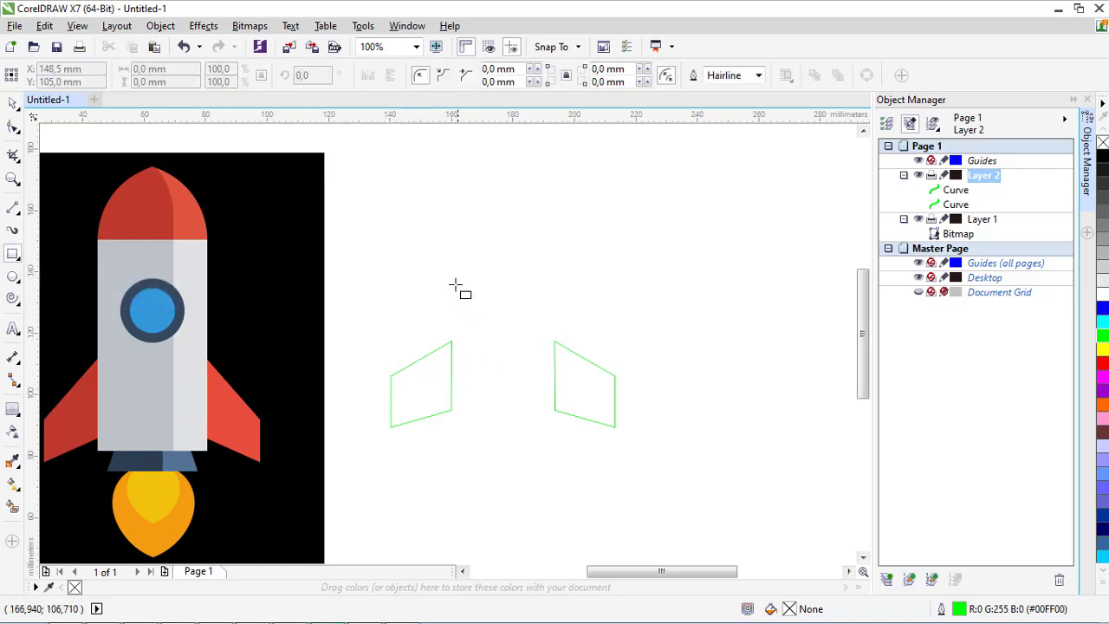
pyautogui.moveTo(442, 209); pyautogui.dragTo(549, 459)
# Move the right fin inward so that it overlaps the right edge of the body rectangle.
pyautogui.press('space')
pyautogui.click(575, 386)
pyautogui.moveTo(575, 386); pyautogui.dragTo(563, 386)
pyautogui.keyDown('shift'); pyautogui.click(411, 386); pyautogui.keyUp('shift')
# Move the body rectangle up about 4 mm between the fins and shorten it by lowering its top edge.
pyautogui.click(483, 424)
pyautogui.click(483, 424)
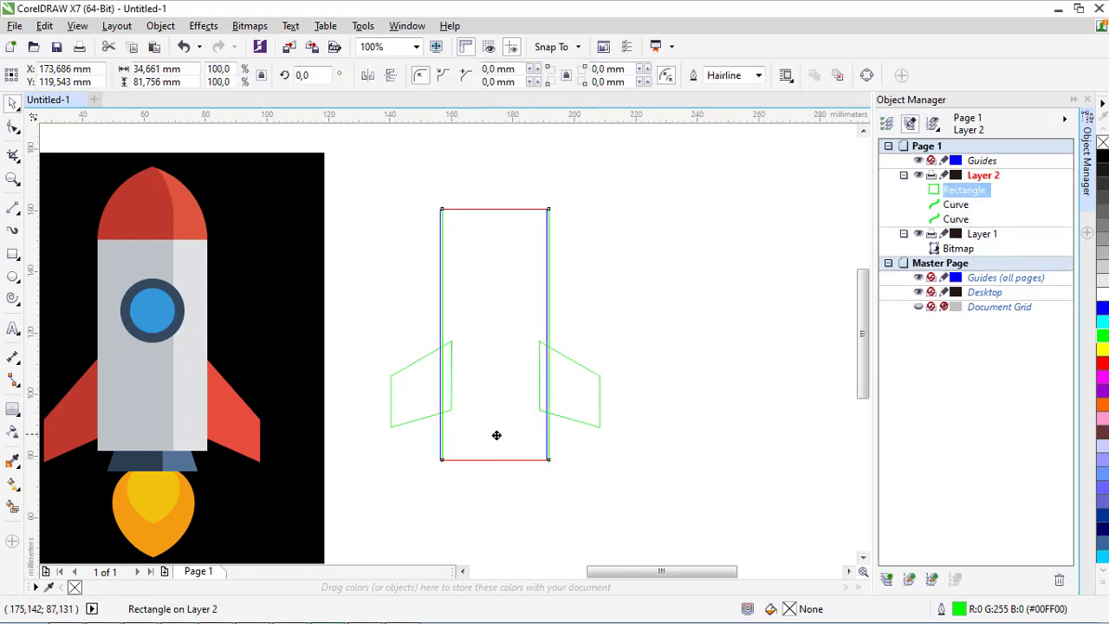
pyautogui.moveTo(496, 436); pyautogui.dragTo(496, 421)
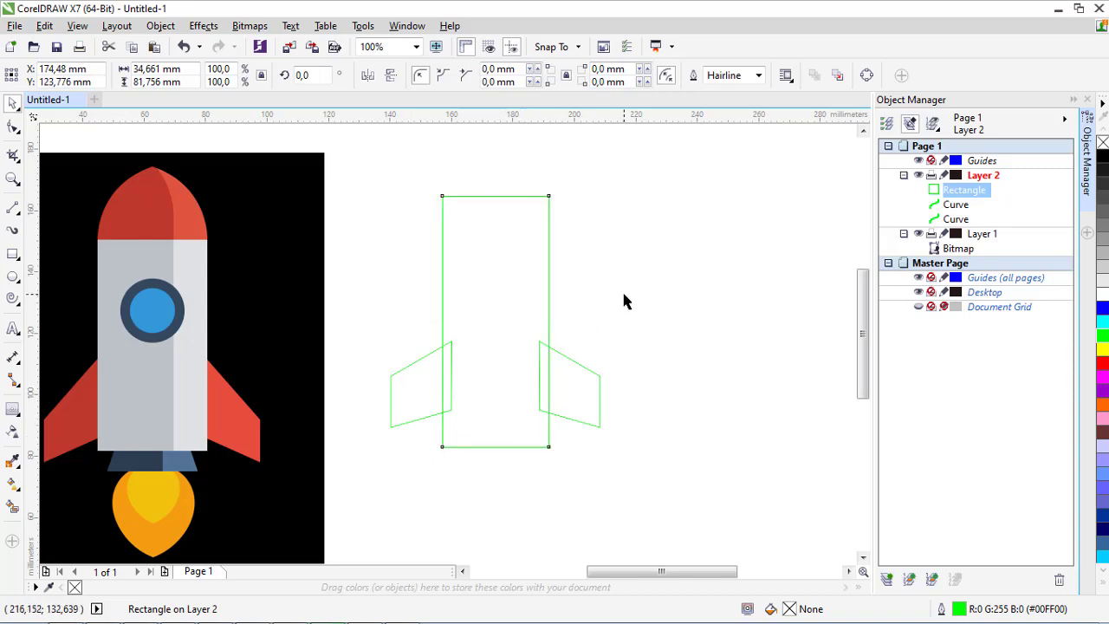
pyautogui.scroll(-1, 491, 250)
pyautogui.scroll(1, 480, 238)
pyautogui.moveTo(481, 237); pyautogui.dragTo(483, 266)
pyautogui.click(492, 211)
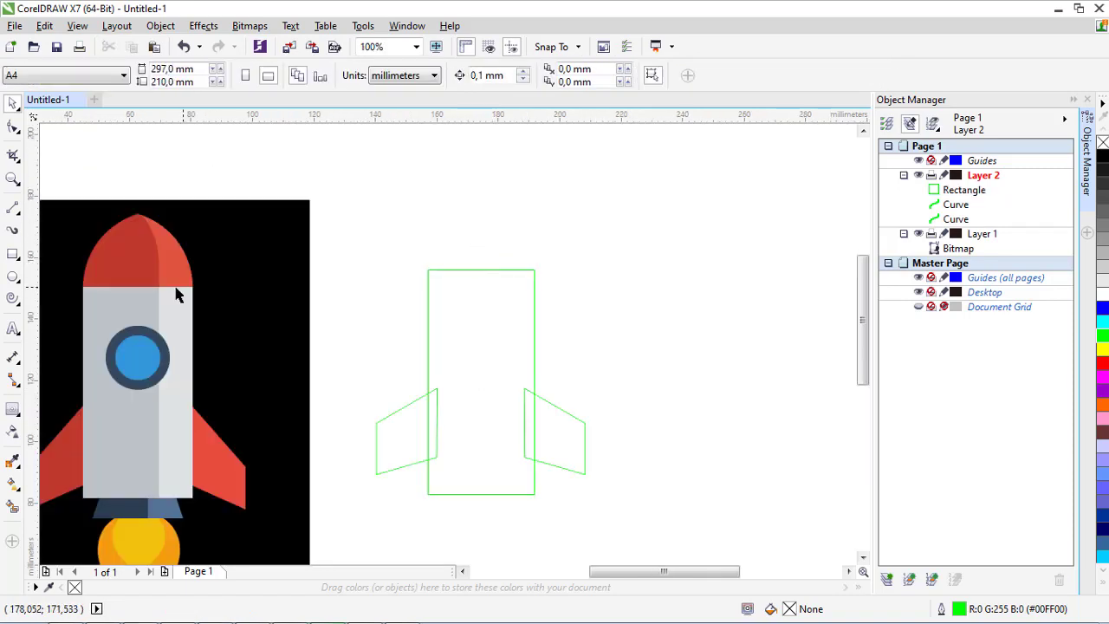
# Draw a B-Spline curve about 19 mm wide and 29 mm tall, rising from the rectangle's left edge toward the nose tip.
pyautogui.click(13, 254)
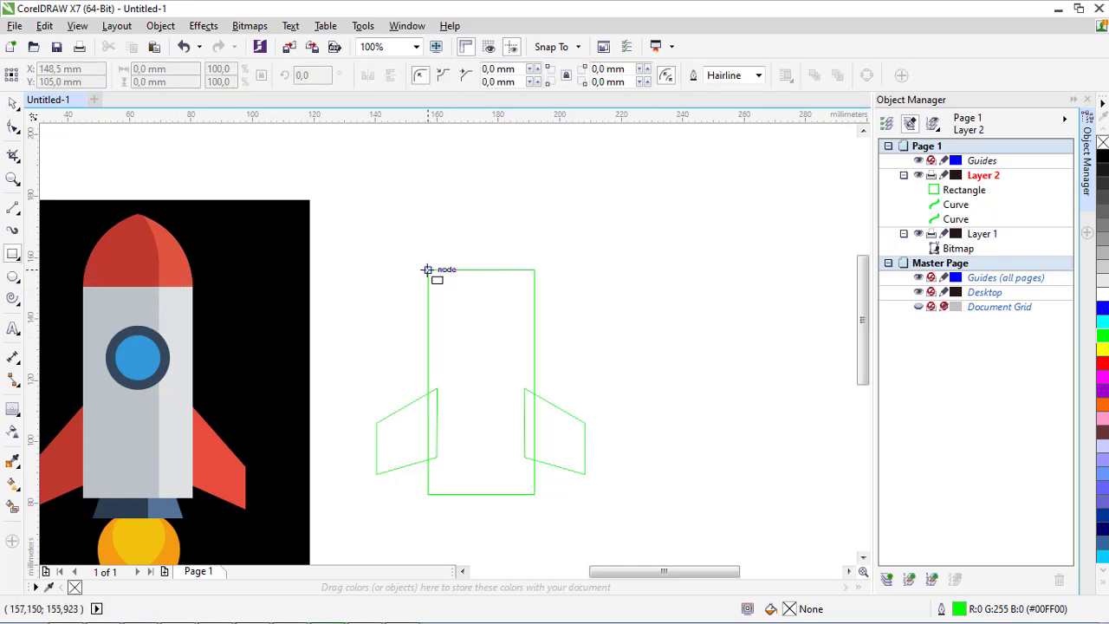
pyautogui.click(19, 214)
pyautogui.click(69, 280)
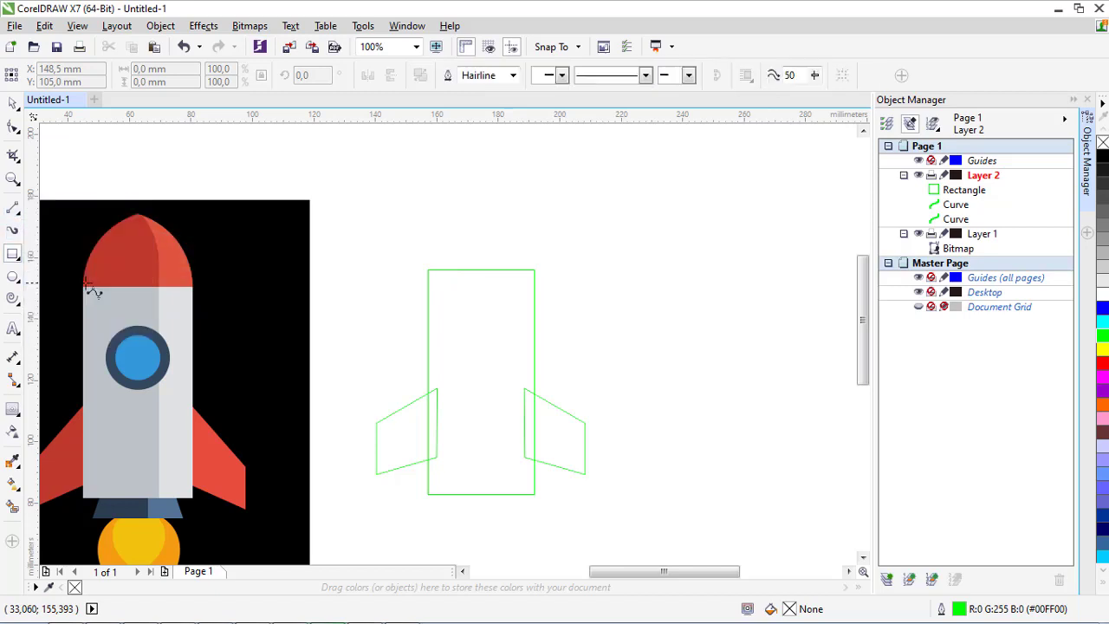
pyautogui.scroll(2, 424, 253)
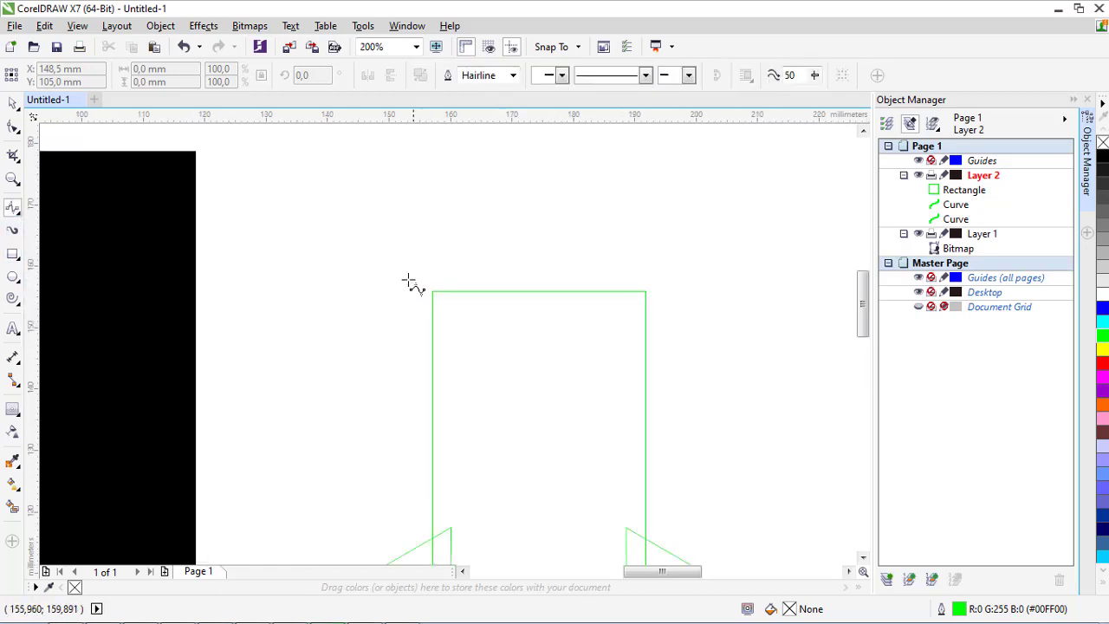
pyautogui.click(431, 327)
pyautogui.click(432, 250)
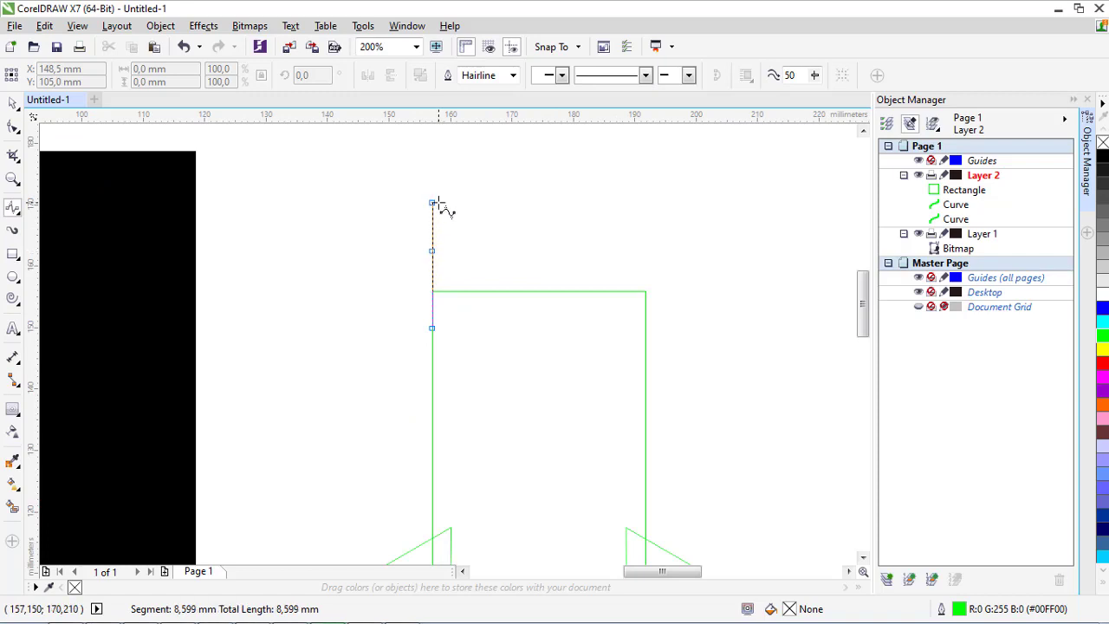
pyautogui.click(438, 200)
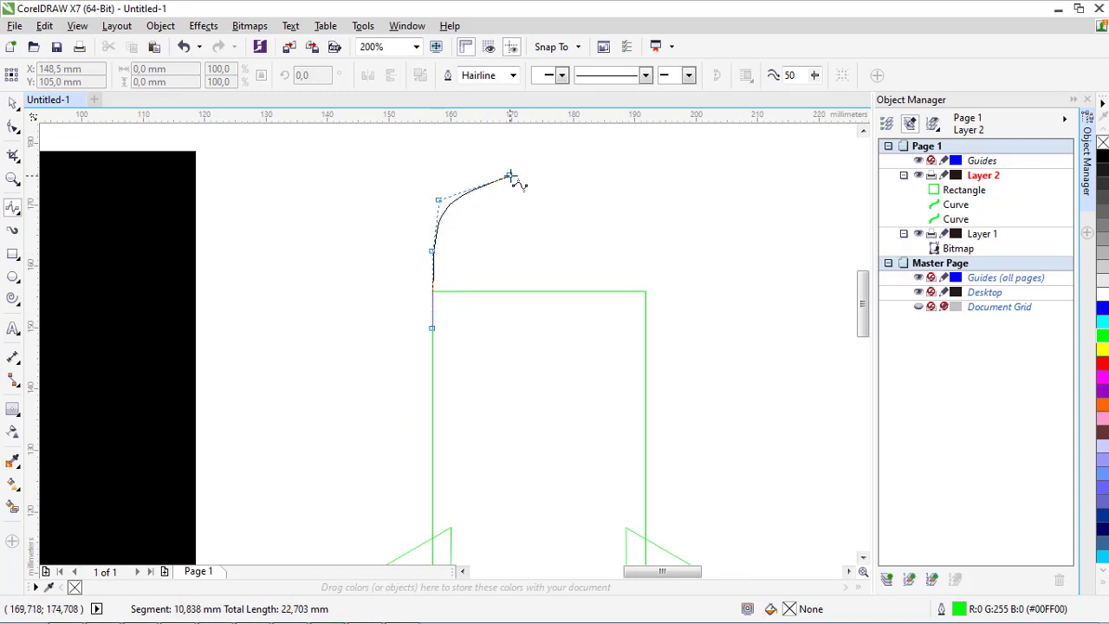
pyautogui.click(517, 177)
pyautogui.doubleClick(552, 153)
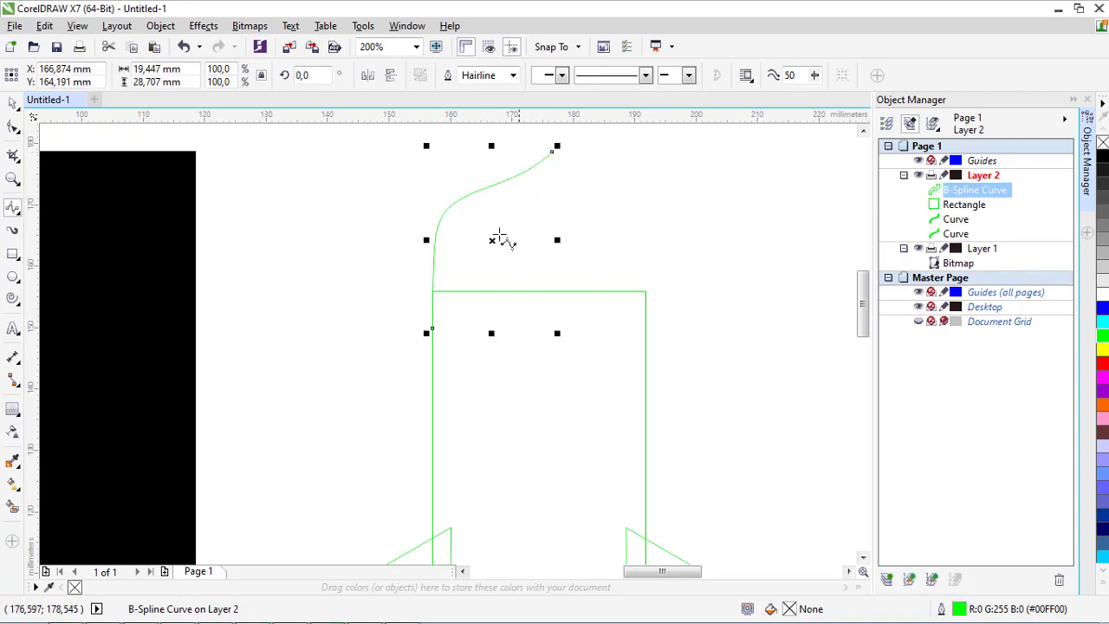
# Reshape the upper part of the B-Spline with the Shape tool, making the curve about 20 mm wide and 31 mm tall.
pyautogui.scroll(-2, 468, 277)
pyautogui.scroll(1, 491, 285)
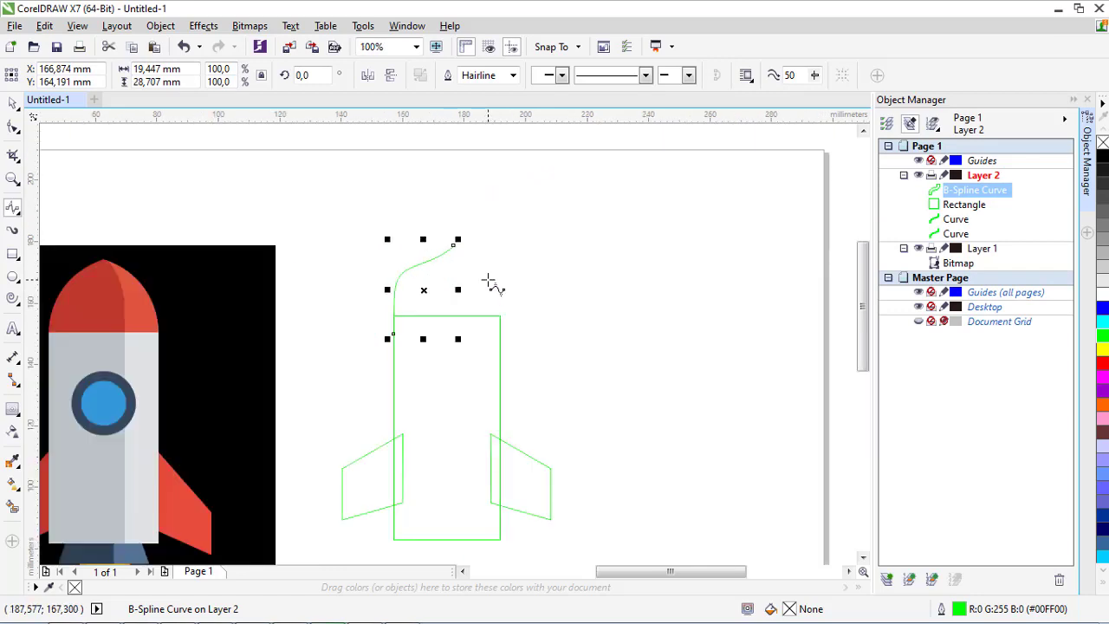
pyautogui.click(13, 127)
pyautogui.scroll(1, 413, 250)
pyautogui.moveTo(458, 264); pyautogui.dragTo(490, 222)
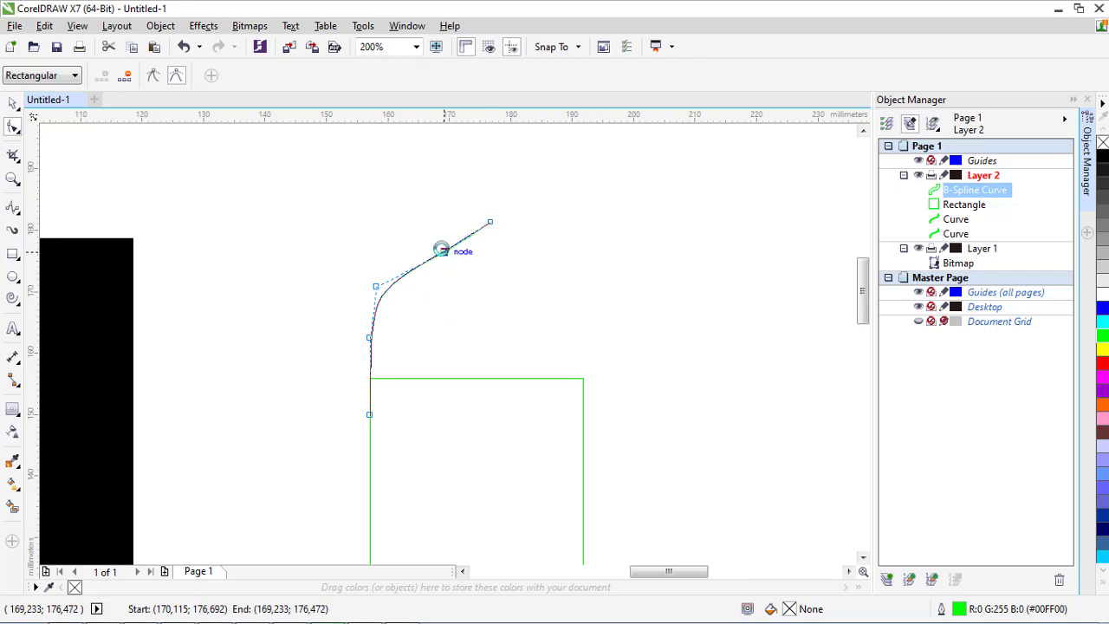
pyautogui.scroll(-1, 445, 248)
# Try to complete the nose cone by duplicating the B-Spline, mirroring it horizontally and aligning the copy with the rectangle's right edge.
pyautogui.press('space')
pyautogui.scroll(1, 411, 274)
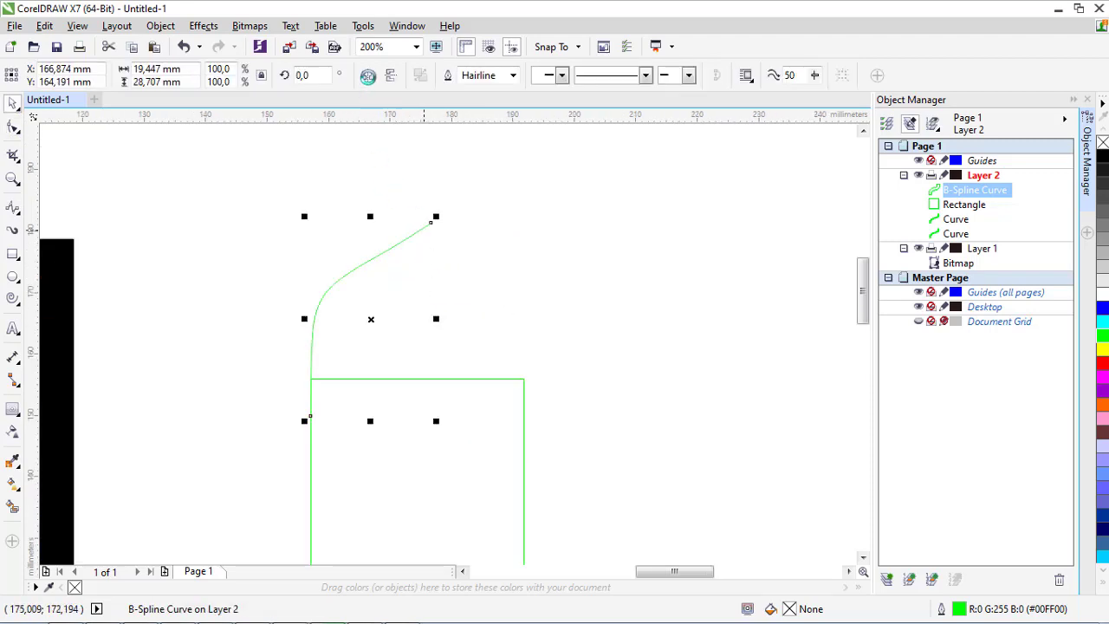
pyautogui.press('KP_Add')
pyautogui.click(370, 77)
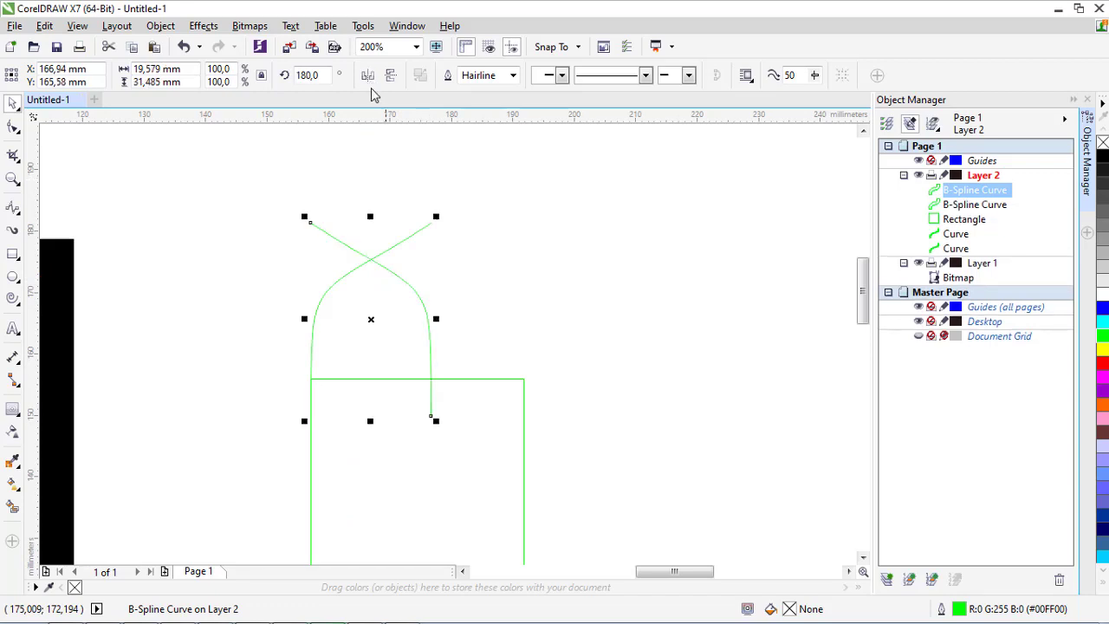
pyautogui.moveTo(435, 379); pyautogui.dragTo(522, 387)
pyautogui.scroll(-1, 599, 314)
pyautogui.click(372, 286)
pyautogui.click(463, 263)
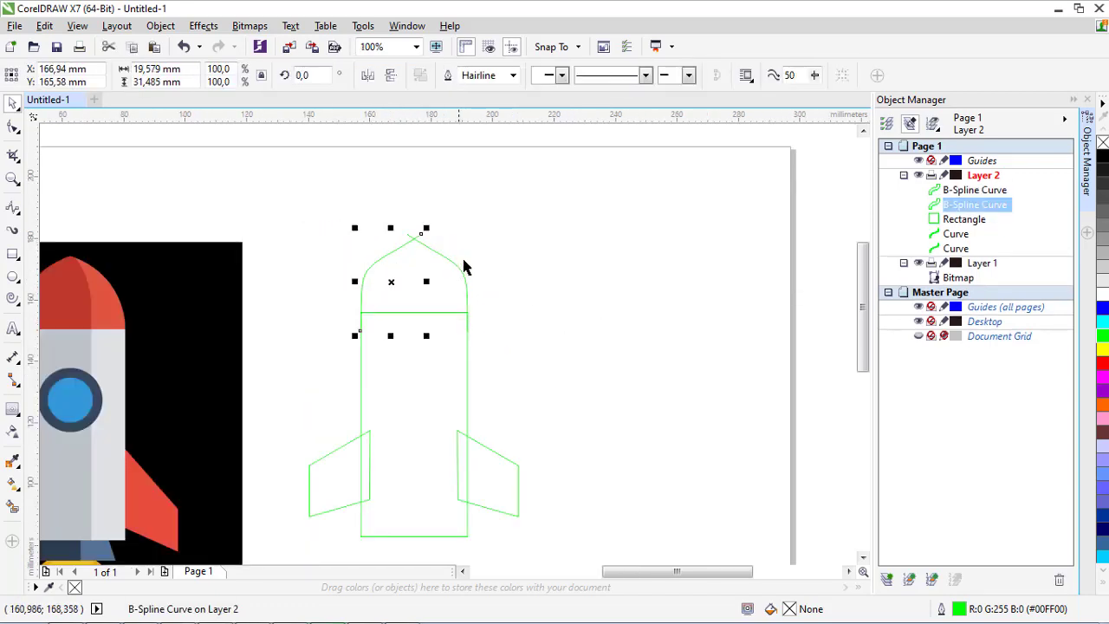
# Delete the mirrored right-hand copy of the nose curve.
pyautogui.scroll(-1, 510, 308)
pyautogui.click(509, 307)
pyautogui.scroll(1, 432, 274)
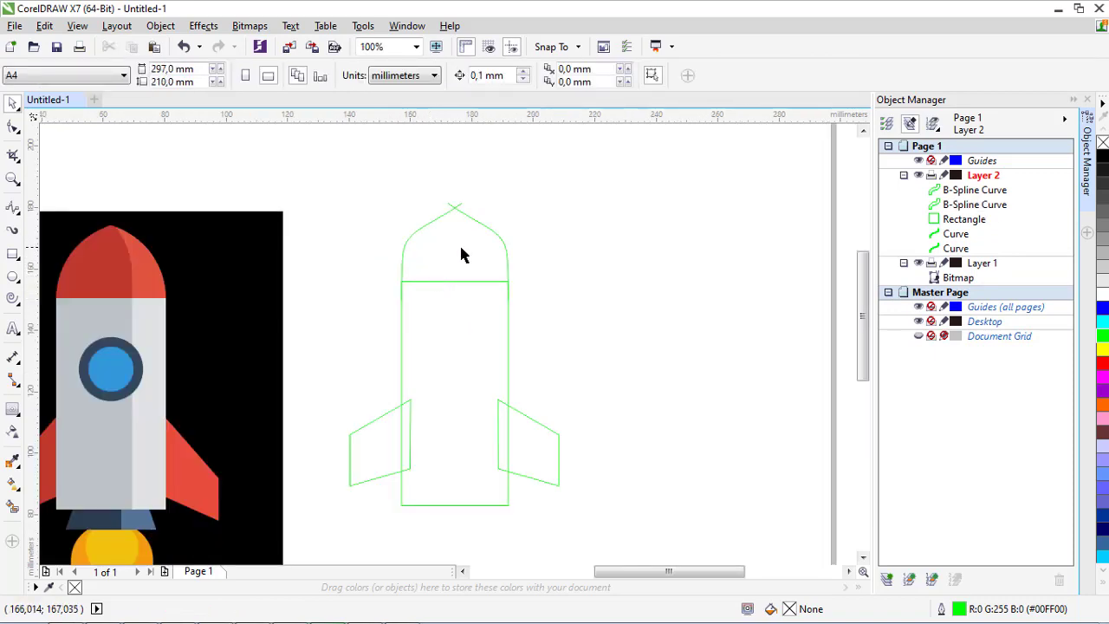
pyautogui.click(501, 253)
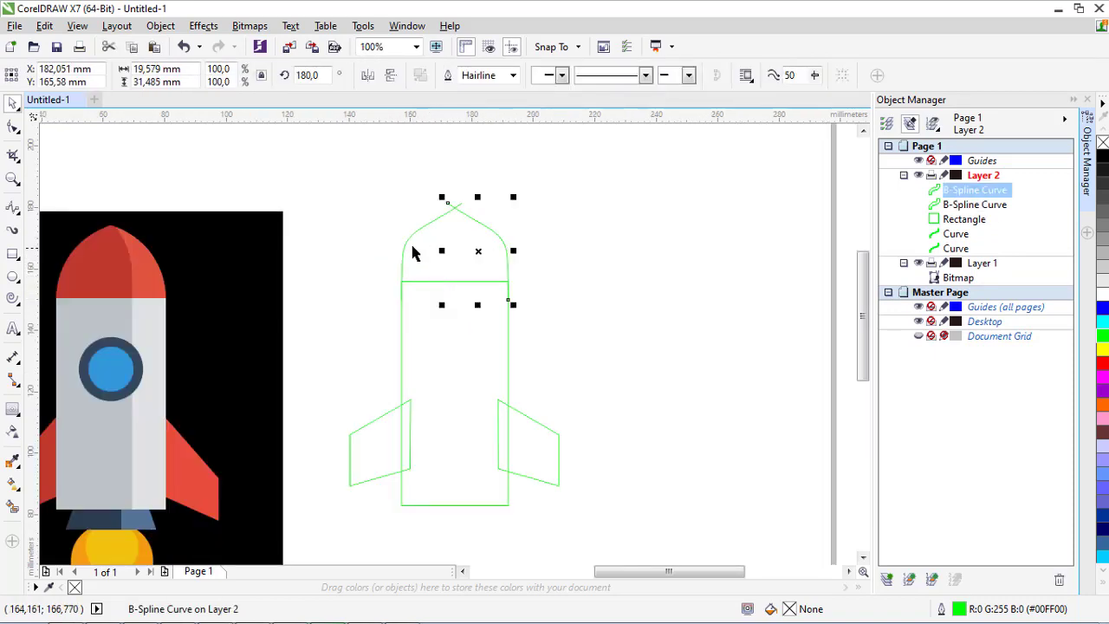
pyautogui.press('Delete')
# Move the remaining nose curve's upper end point slightly right and down with the Shape tool to flatten its tip.
pyautogui.click(409, 236)
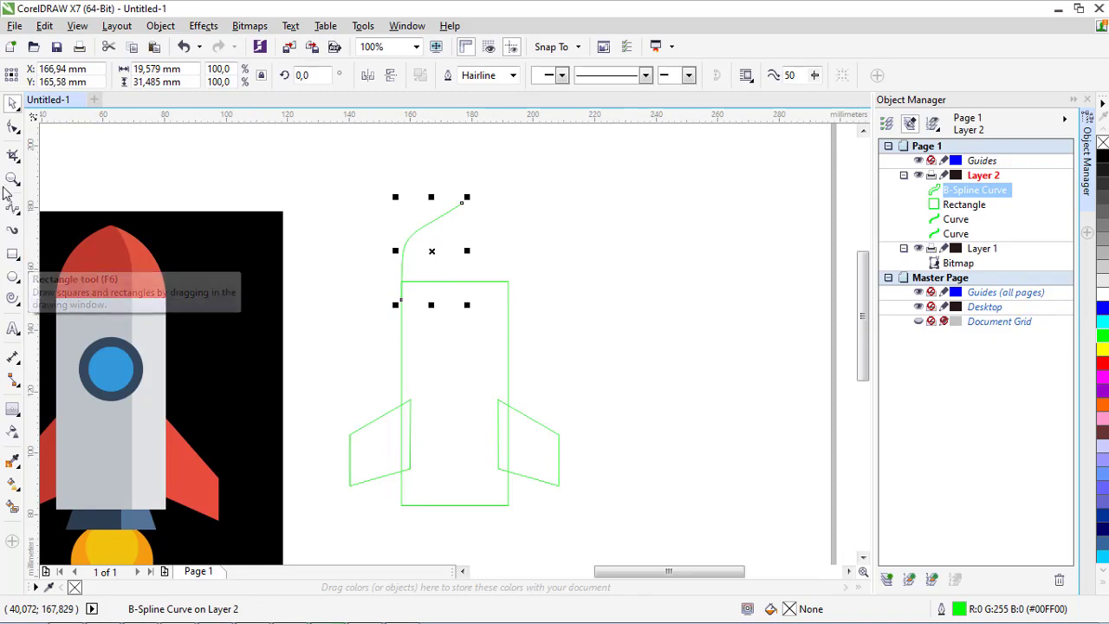
pyautogui.scroll(1, 419, 239)
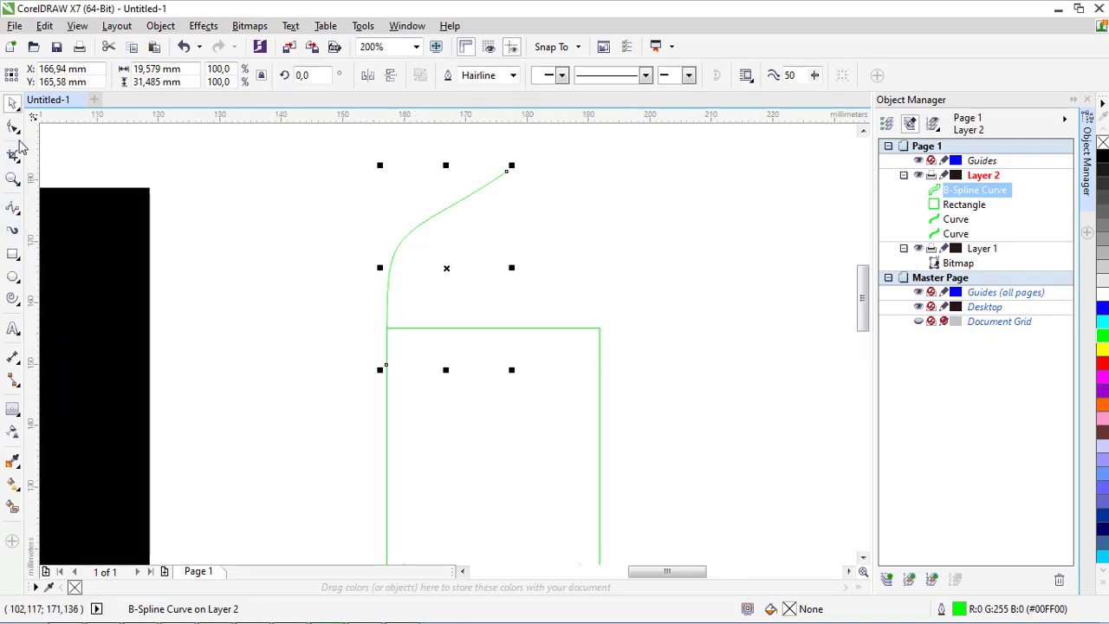
pyautogui.click(13, 127)
pyautogui.scroll(-1, 439, 247)
pyautogui.scroll(1, 468, 198)
pyautogui.moveTo(468, 198); pyautogui.dragTo(479, 215)
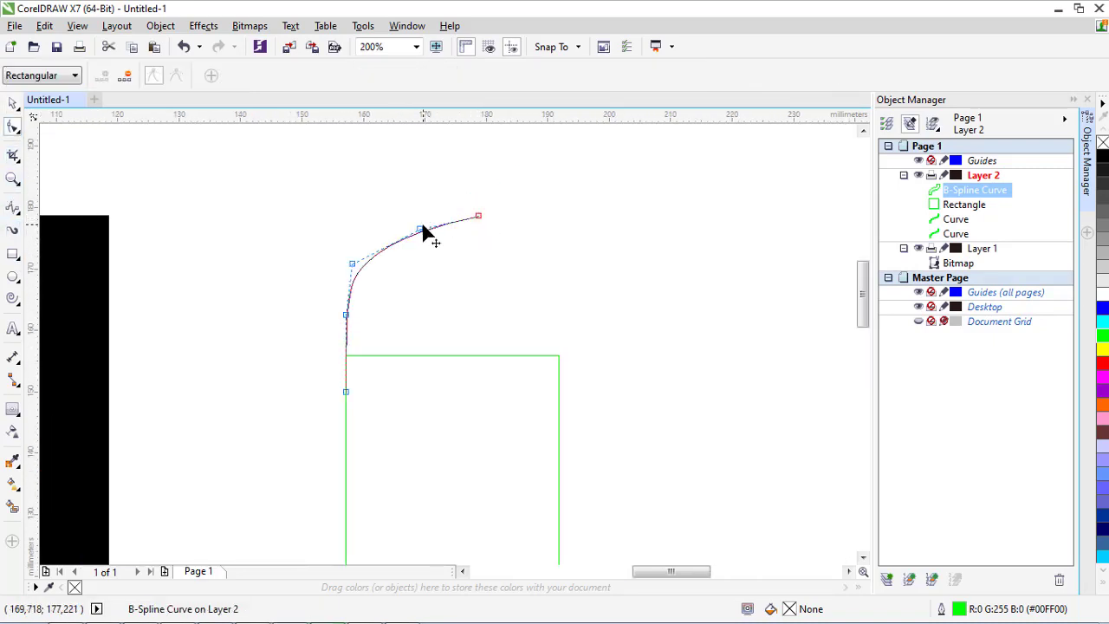
pyautogui.click(421, 229)
# Adjust the nose curve's lower control point just above the rectangle so that the curve follows the body's left edge.
pyautogui.scroll(1, 345, 325)
pyautogui.moveTo(336, 322); pyautogui.dragTo(338, 339)
pyautogui.scroll(3, 335, 437)
pyautogui.scroll(-2, 395, 261)
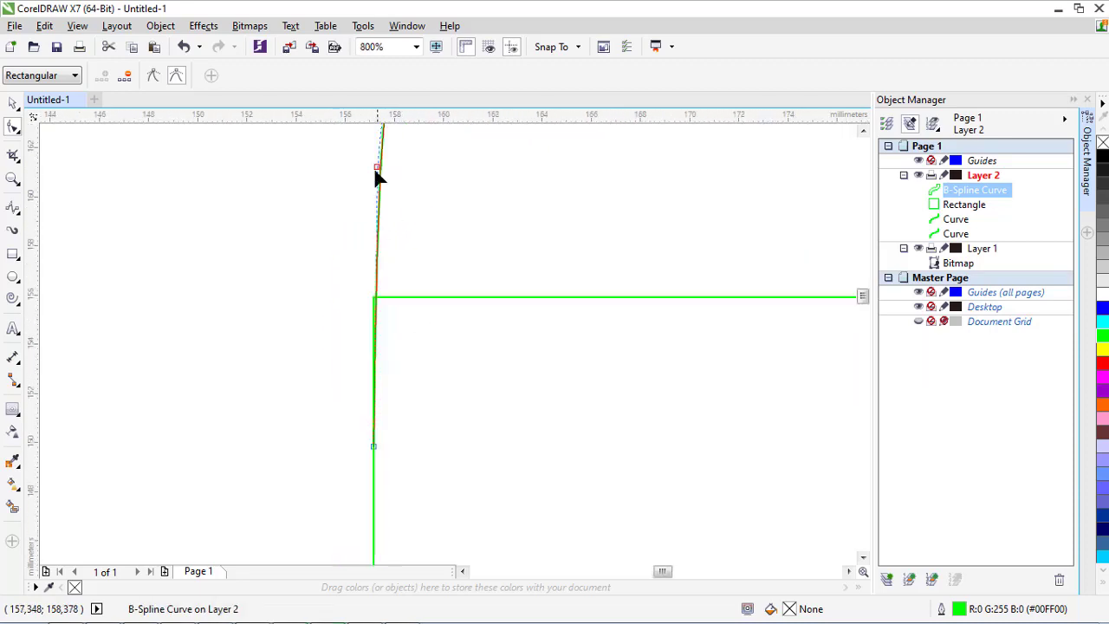
pyautogui.moveTo(381, 231); pyautogui.dragTo(376, 218)
pyautogui.scroll(-2, 351, 279)
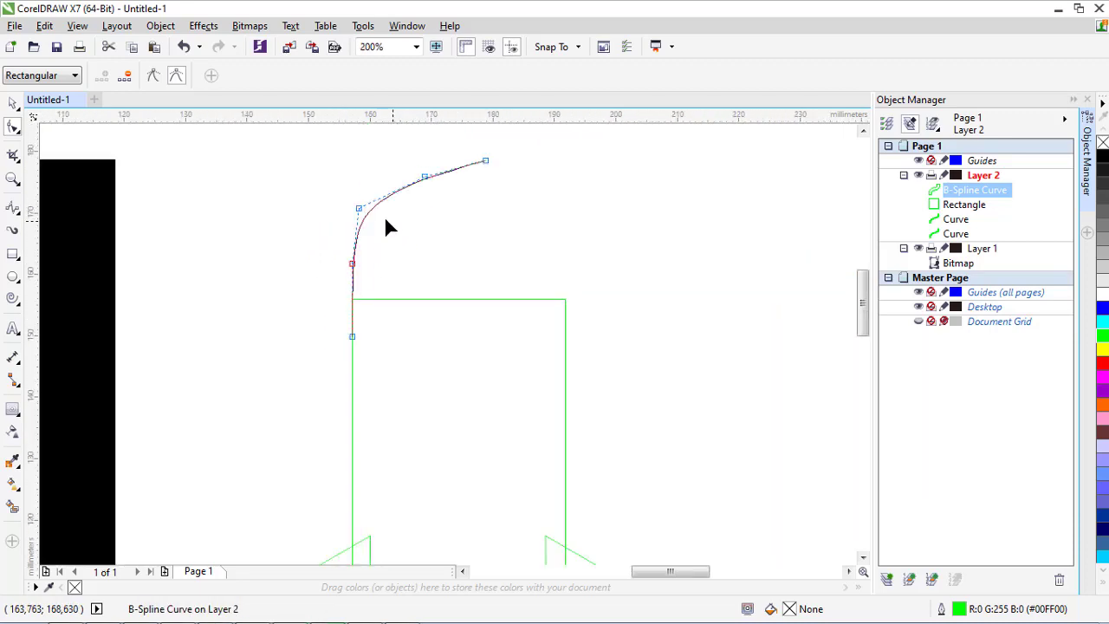
# Raise the control point next to the nose curve's upper end to give the curve a rounder profile.
pyautogui.scroll(-2, 385, 223)
pyautogui.scroll(2, 401, 217)
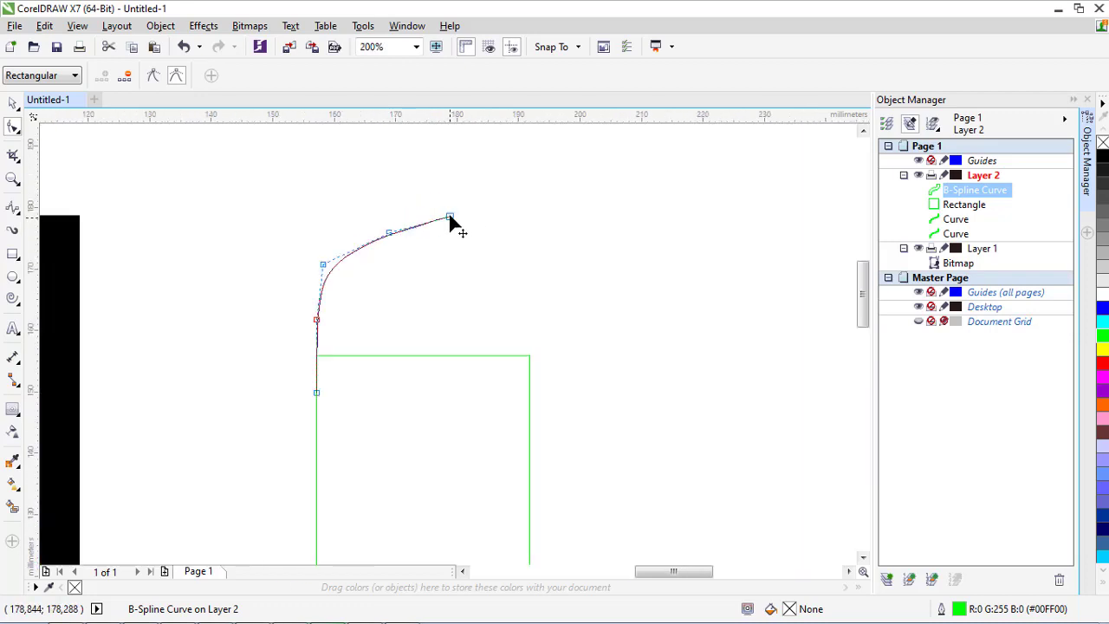
pyautogui.moveTo(389, 233); pyautogui.dragTo(389, 224)
pyautogui.scroll(1, 422, 235)
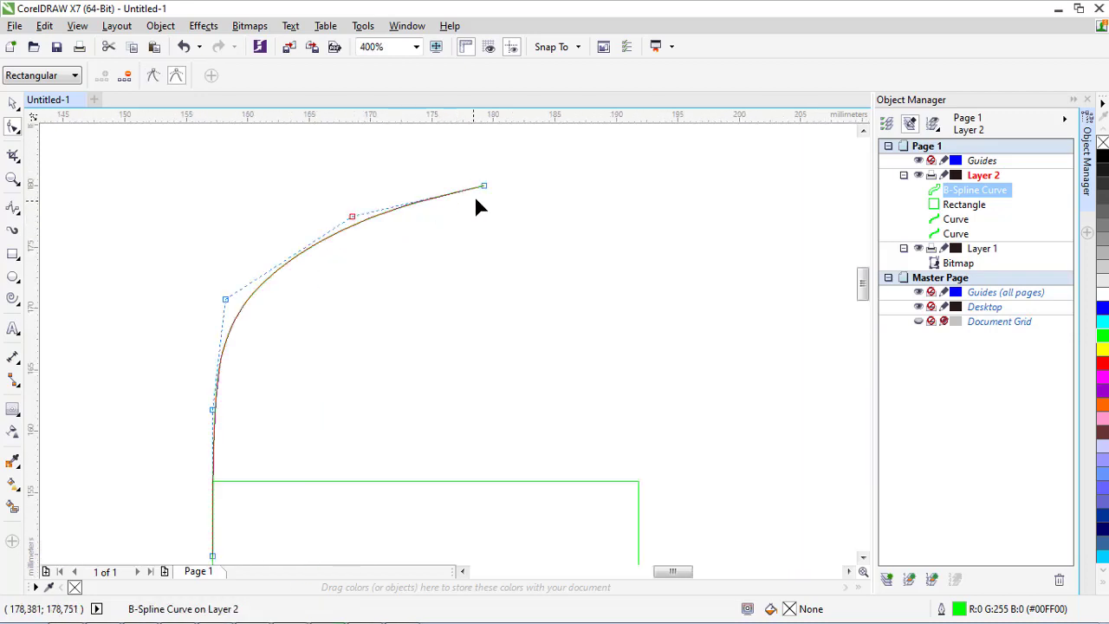
# Move the nose curve's upper end point slightly up and right with the Shape tool.
pyautogui.moveTo(484, 191); pyautogui.dragTo(490, 180)
pyautogui.scroll(-2, 491, 180)
pyautogui.click(321, 280)
pyautogui.scroll(1, 325, 276)
pyautogui.click(325, 274)
pyautogui.scroll(-2, 358, 272)
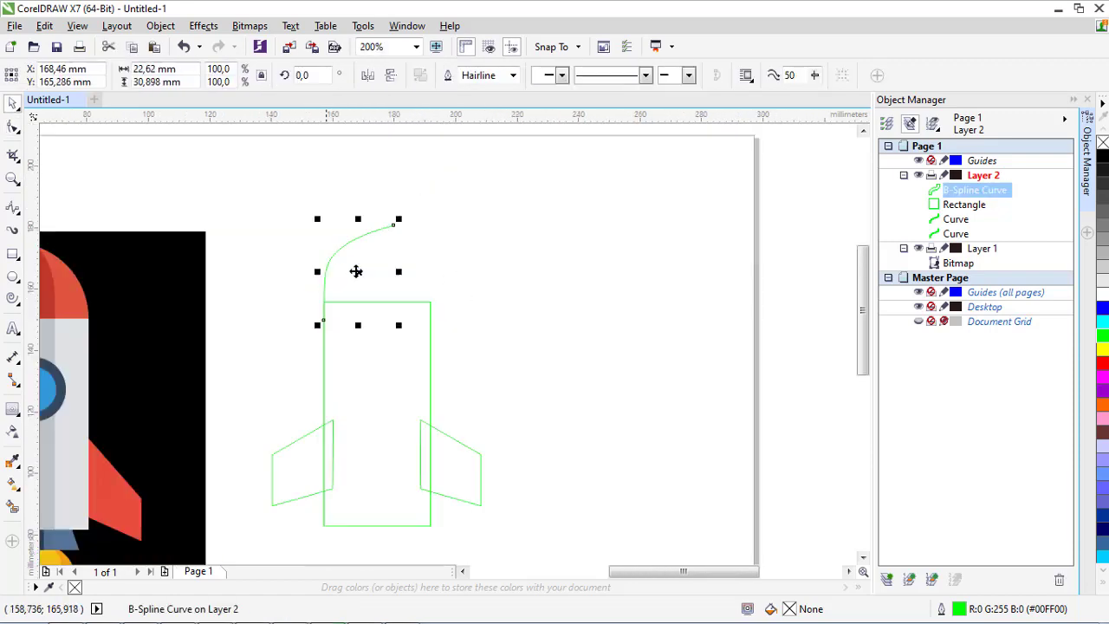
# Duplicate the nose curve, mirror the copy horizontally and place it against the body's right edge to complete the nose outline.
pyautogui.scroll(1, 359, 272)
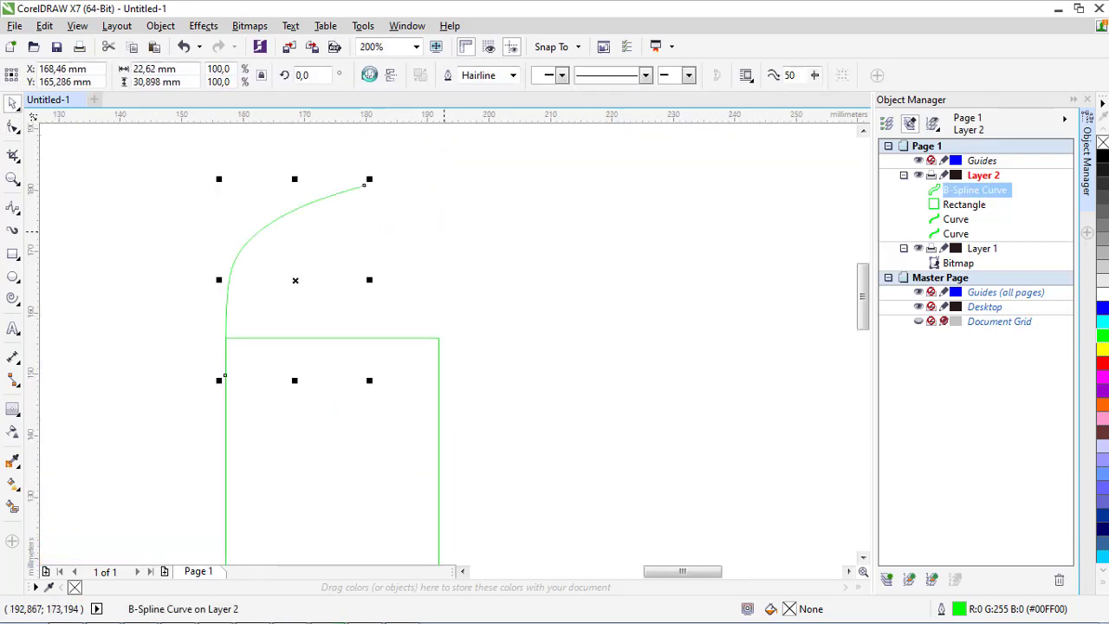
pyautogui.hotkey('ctrl', 'c')
pyautogui.hotkey('ctrl', 'v')
pyautogui.click(368, 75)
pyautogui.moveTo(362, 341); pyautogui.dragTo(438, 347)
pyautogui.scroll(-1, 542, 292)
pyautogui.click(542, 292)
pyautogui.scroll(-1, 459, 285)
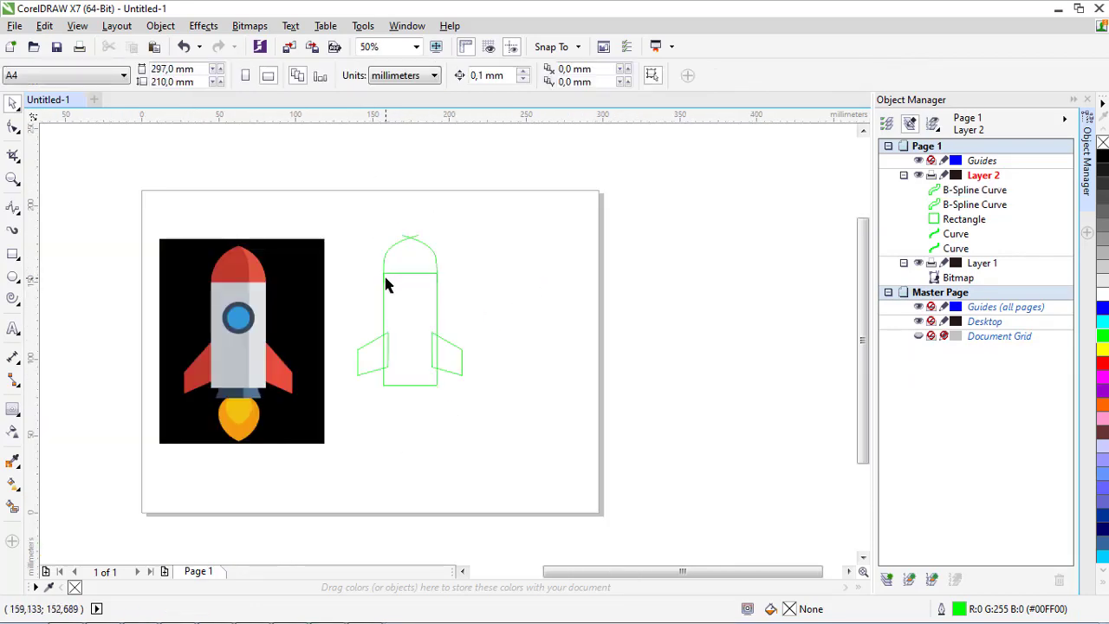
pyautogui.scroll(2, 387, 284)
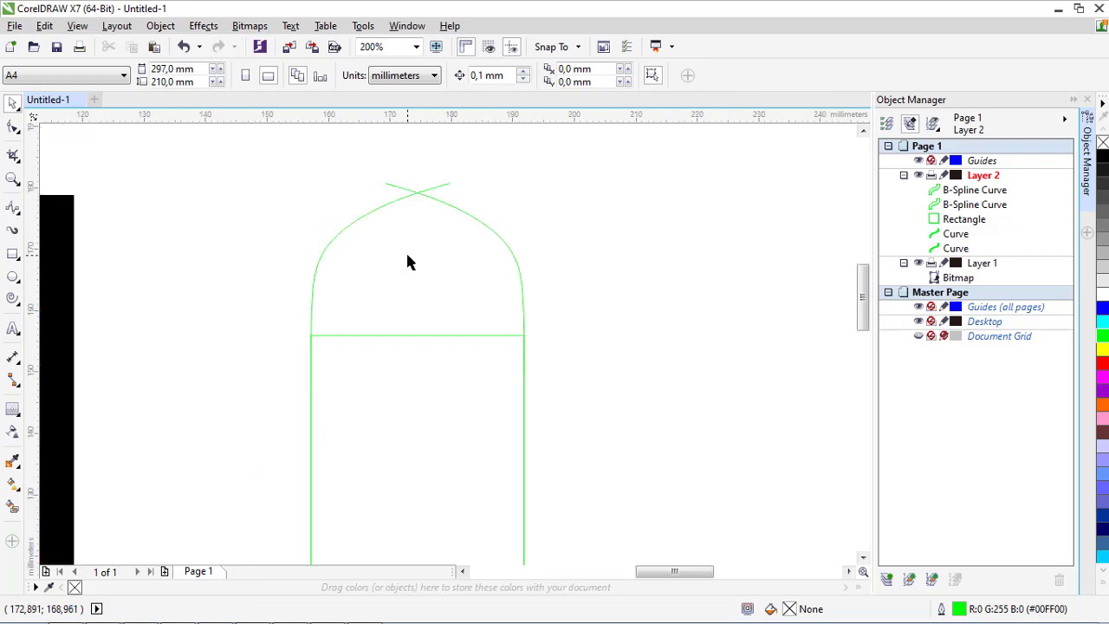
# Try to fill the nose area between the two curves and the rectangle with Smart Fill.
pyautogui.click(17, 511)
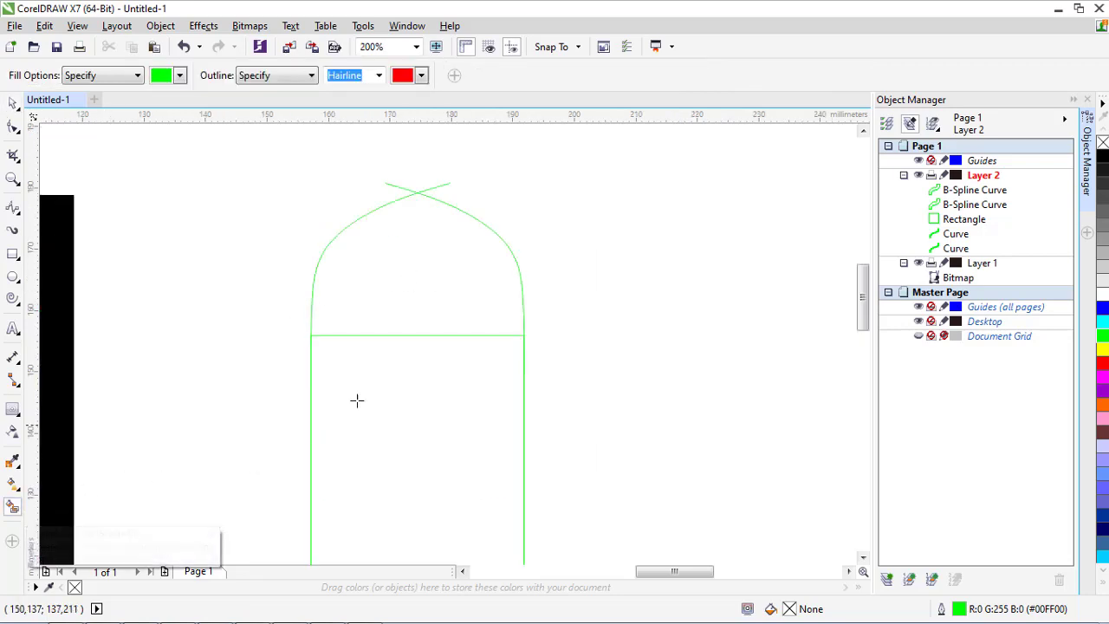
pyautogui.scroll(1, 371, 301)
pyautogui.click(353, 283)
pyautogui.hotkey('ctrl', 'z')
pyautogui.scroll(-2, 362, 278)
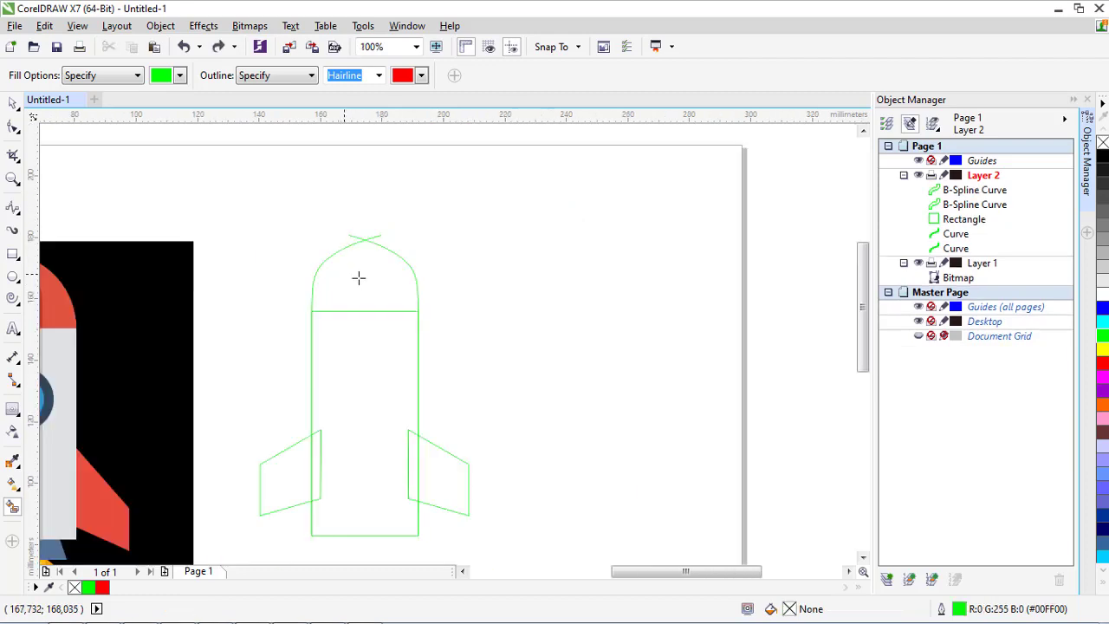
# Shift the left nose curve slightly left so that it lines up with the body rectangle's left edge.
pyautogui.press('space')
pyautogui.scroll(1, 324, 274)
pyautogui.click(328, 305)
pyautogui.scroll(3, 299, 349)
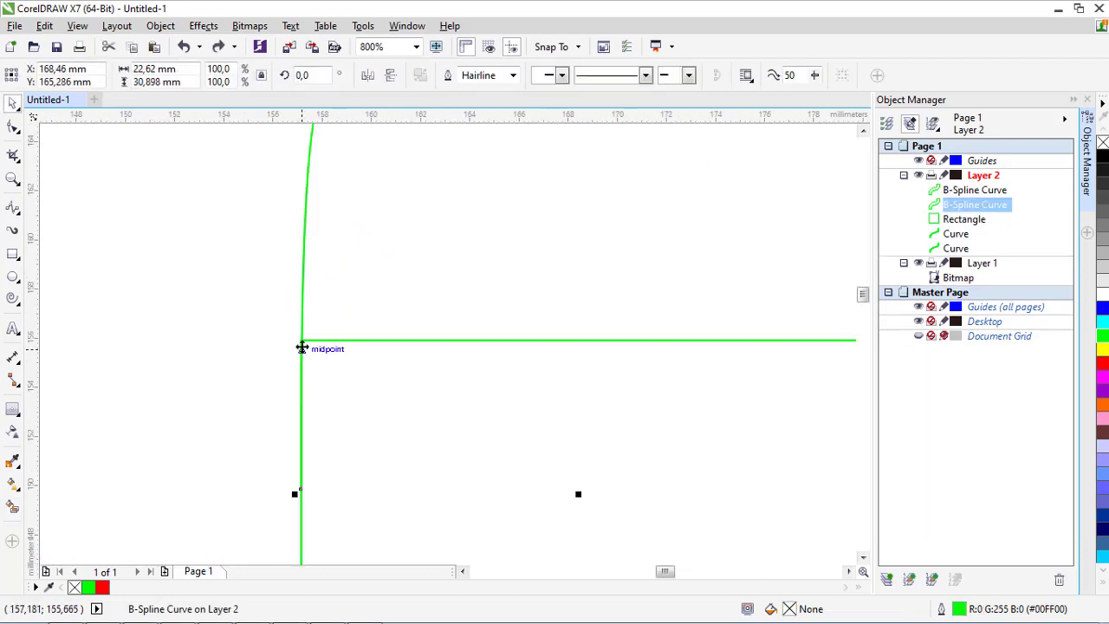
pyautogui.moveTo(312, 333); pyautogui.dragTo(301, 335)
pyautogui.scroll(-4, 301, 334)
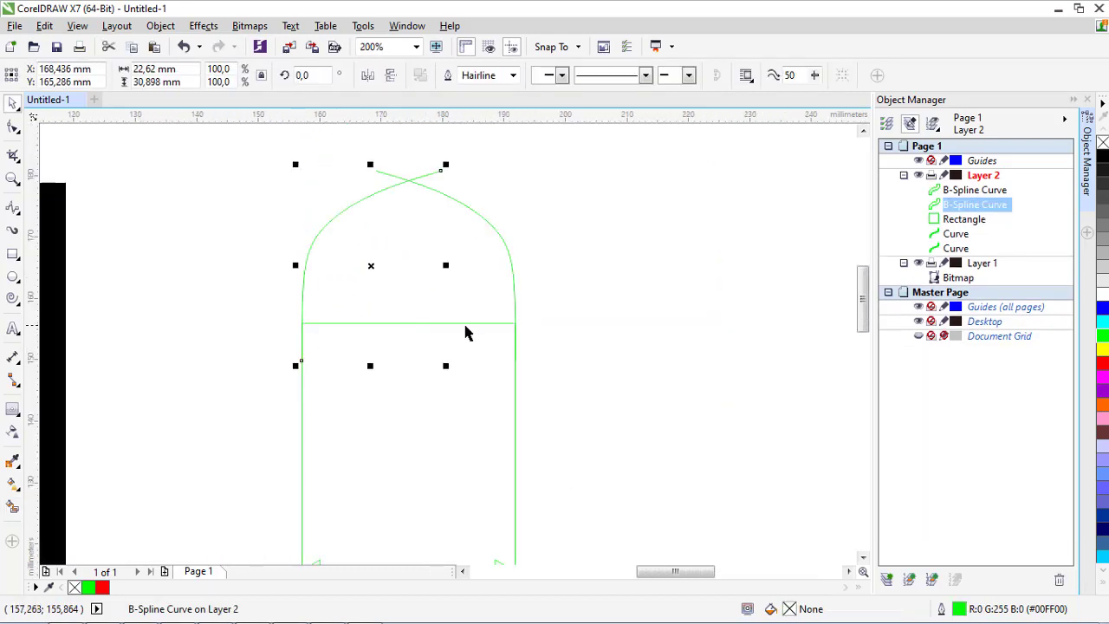
# Align the right nose curve more closely with the body rectangle's upper right corner.
pyautogui.scroll(3, 466, 330)
pyautogui.scroll(1, 520, 349)
pyautogui.click(626, 364)
pyautogui.scroll(1, 625, 355)
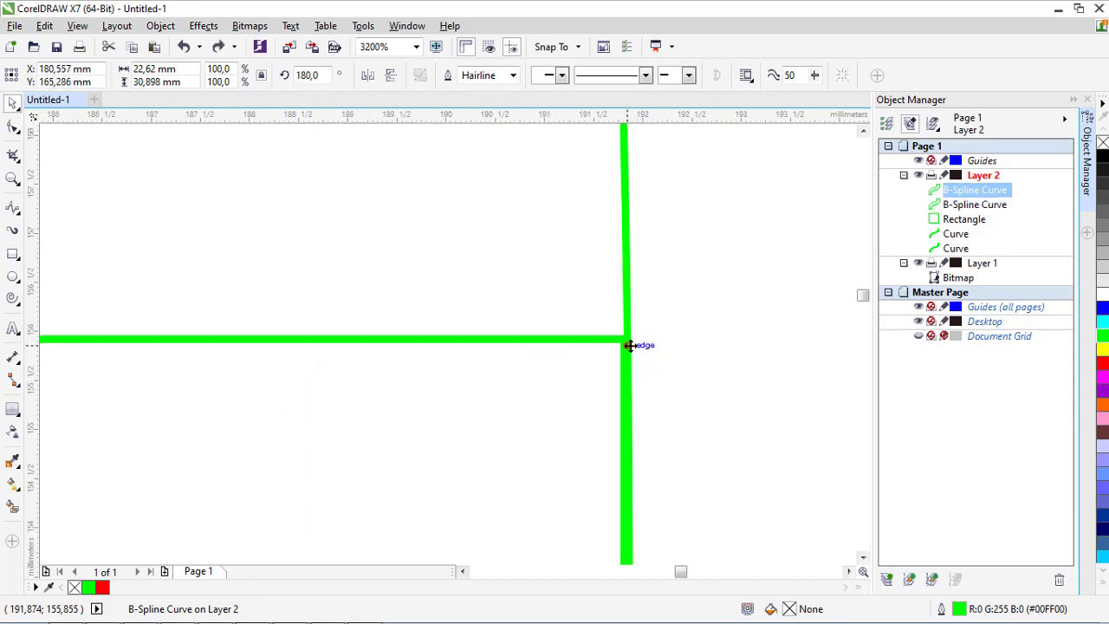
pyautogui.moveTo(627, 344); pyautogui.dragTo(612, 339)
pyautogui.hotkey('ctrl', 'z')
pyautogui.scroll(-1, 623, 353)
pyautogui.scroll(-1, 559, 332)
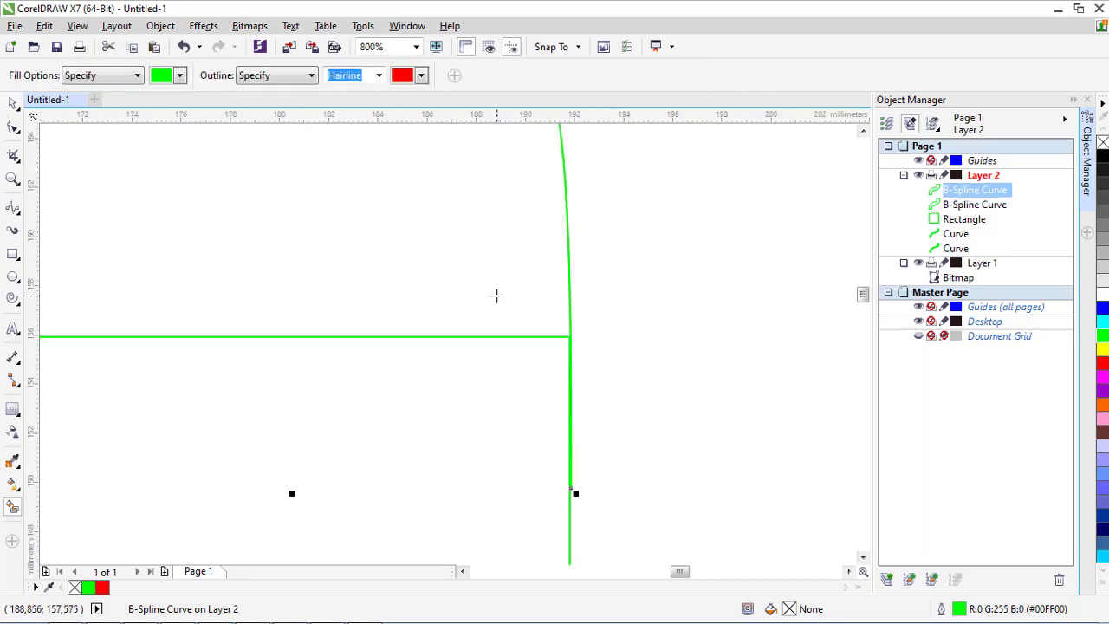
# Try Smart Fill again on the nose area above the body rectangle.
pyautogui.click(508, 292)
pyautogui.scroll(-2, 507, 292)
pyautogui.hotkey('ctrl', 'z')
pyautogui.press('space')
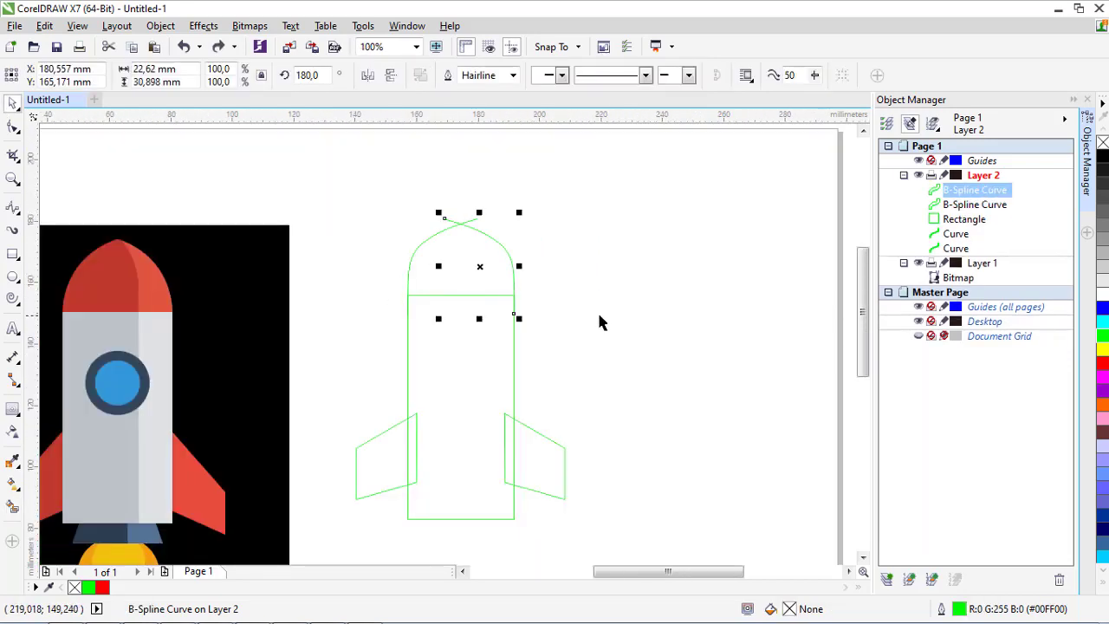
# Select both nose curves together and move them horizontally about 44 mm to the empty area right of the body.
pyautogui.click(440, 284)
pyautogui.scroll(2, 440, 285)
pyautogui.scroll(-2, 367, 338)
pyautogui.moveTo(268, 235); pyautogui.dragTo(541, 421)
pyautogui.moveTo(428, 309); pyautogui.dragTo(565, 310)
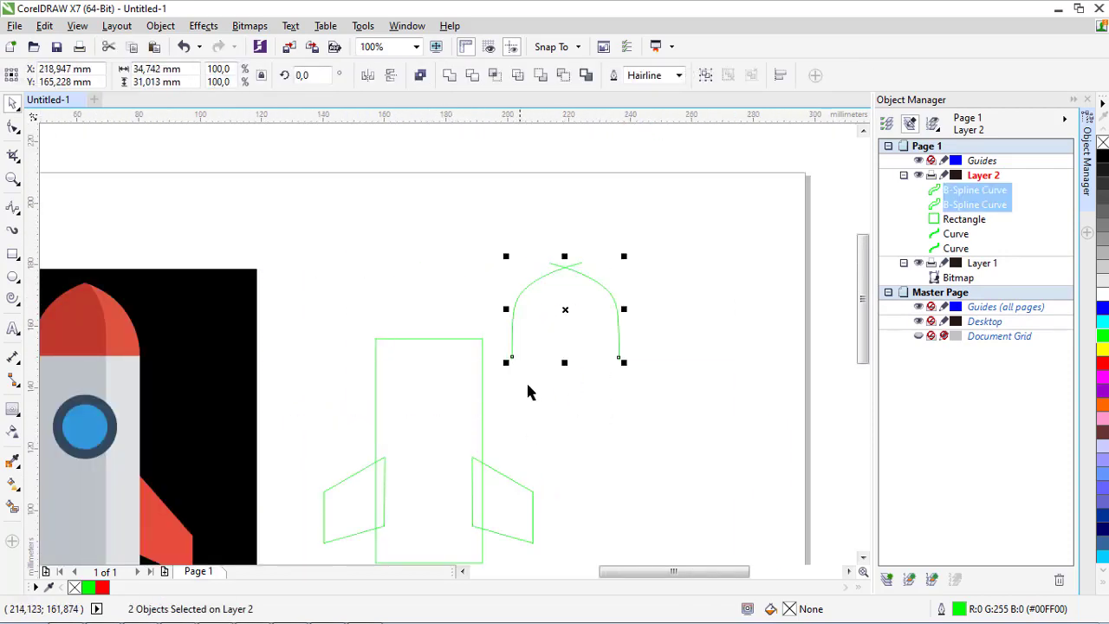
# Draw a rectangle about 74 × 18 mm across the nose curves' lower ends and Smart Fill the enclosed nose area green with a red outline.
pyautogui.click(12, 255)
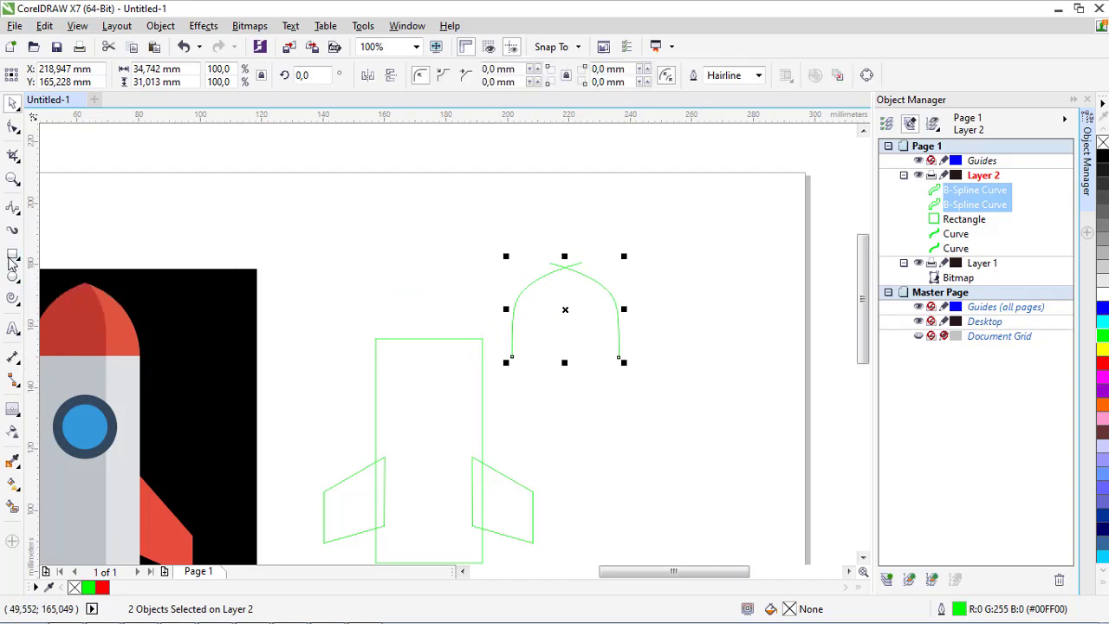
pyautogui.moveTo(487, 345); pyautogui.dragTo(716, 401)
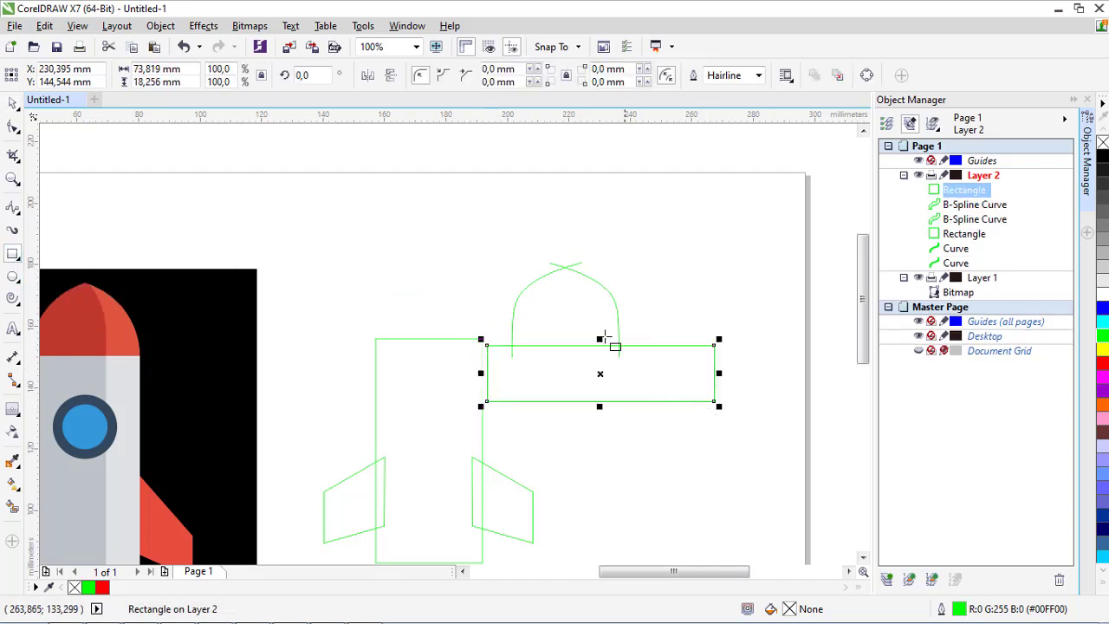
pyautogui.click(12, 507)
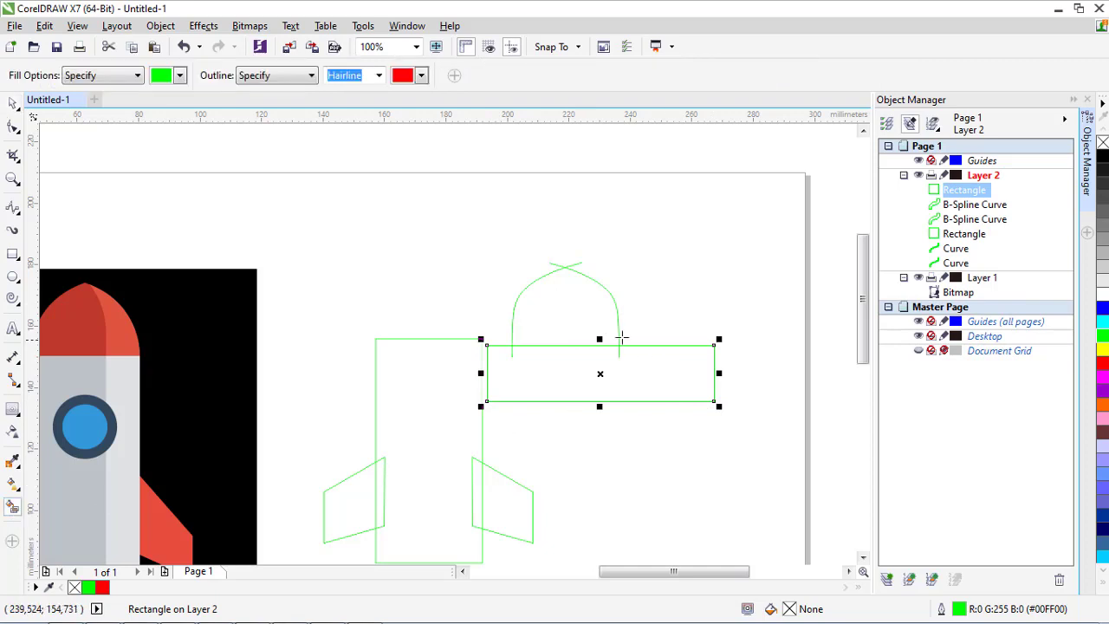
pyautogui.click(574, 324)
pyautogui.scroll(1, 638, 322)
# Delete the helper rectangle and the two original B-Spline curves around the filled nose shape.
pyautogui.press('space')
pyautogui.press('Tab')
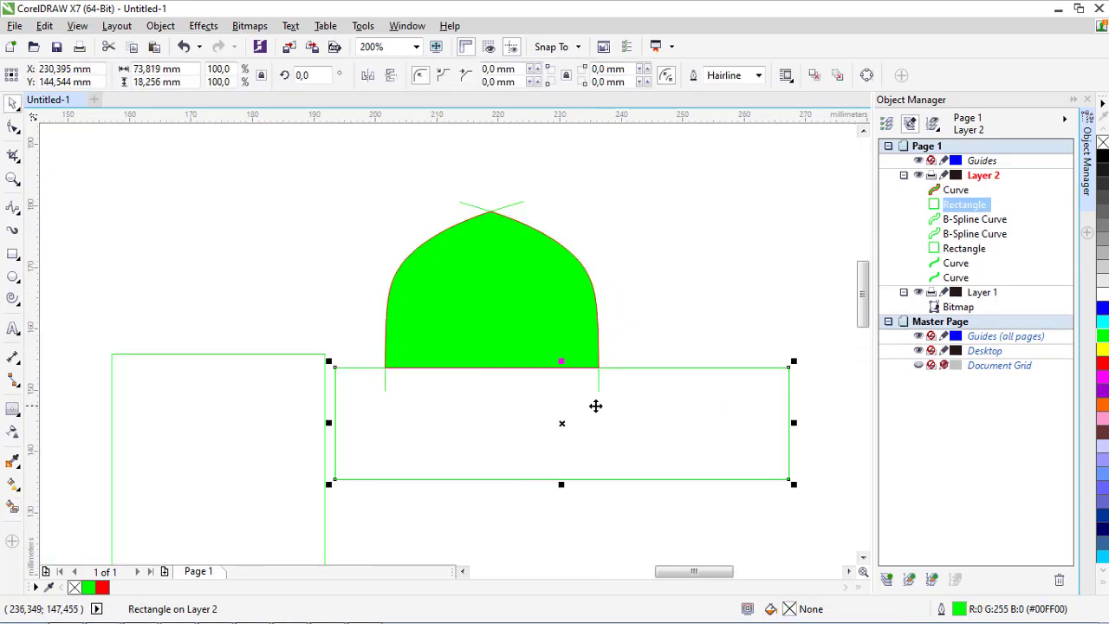
pyautogui.press('Delete')
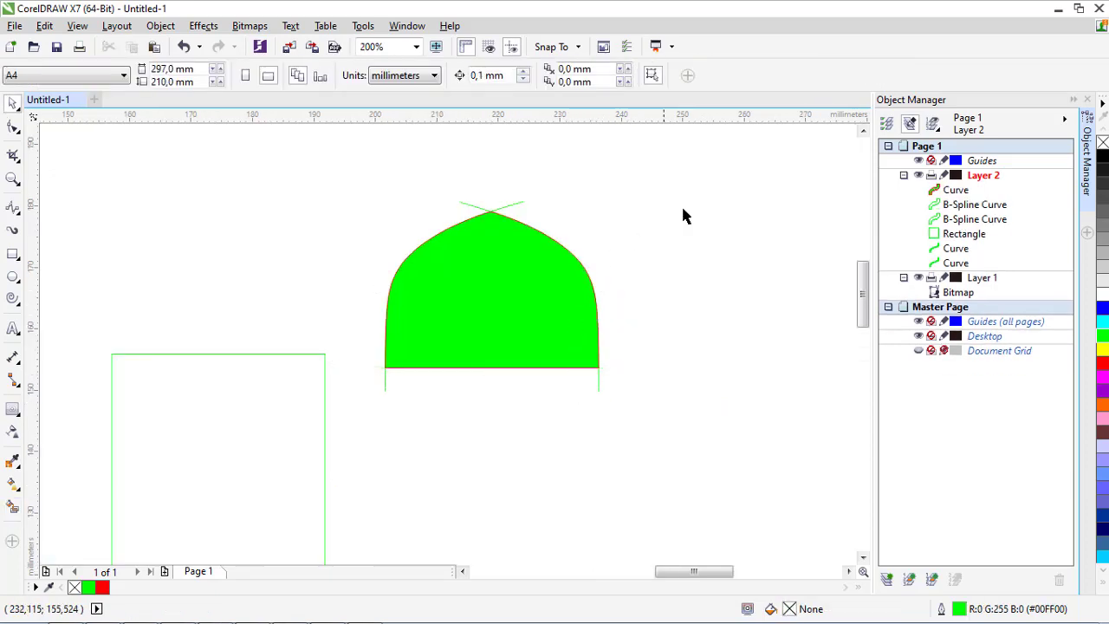
pyautogui.click(947, 205)
pyautogui.keyDown('shift'); pyautogui.click(947, 219); pyautogui.keyUp('shift')
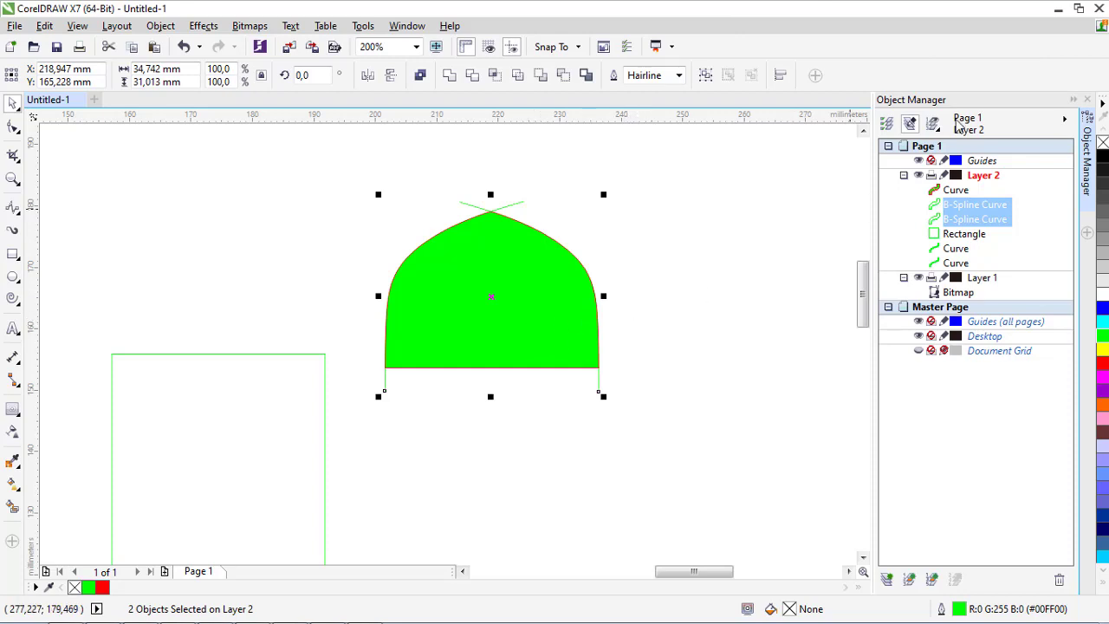
pyautogui.moveTo(490, 297); pyautogui.dragTo(322, 298)
pyautogui.press('Delete')
# Move the filled nose shape back onto the upper end of the body rectangle.
pyautogui.click(526, 272)
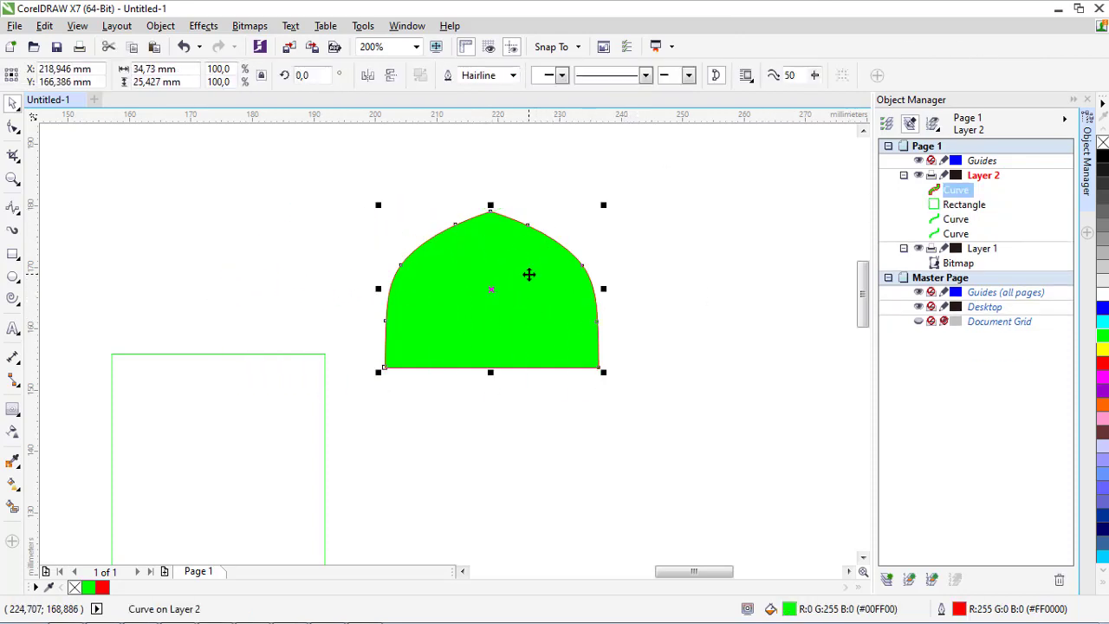
pyautogui.scroll(-2, 527, 272)
pyautogui.scroll(1, 483, 299)
pyautogui.moveTo(505, 294); pyautogui.dragTo(368, 295)
pyautogui.scroll(-1, 463, 303)
pyautogui.scroll(1, 506, 263)
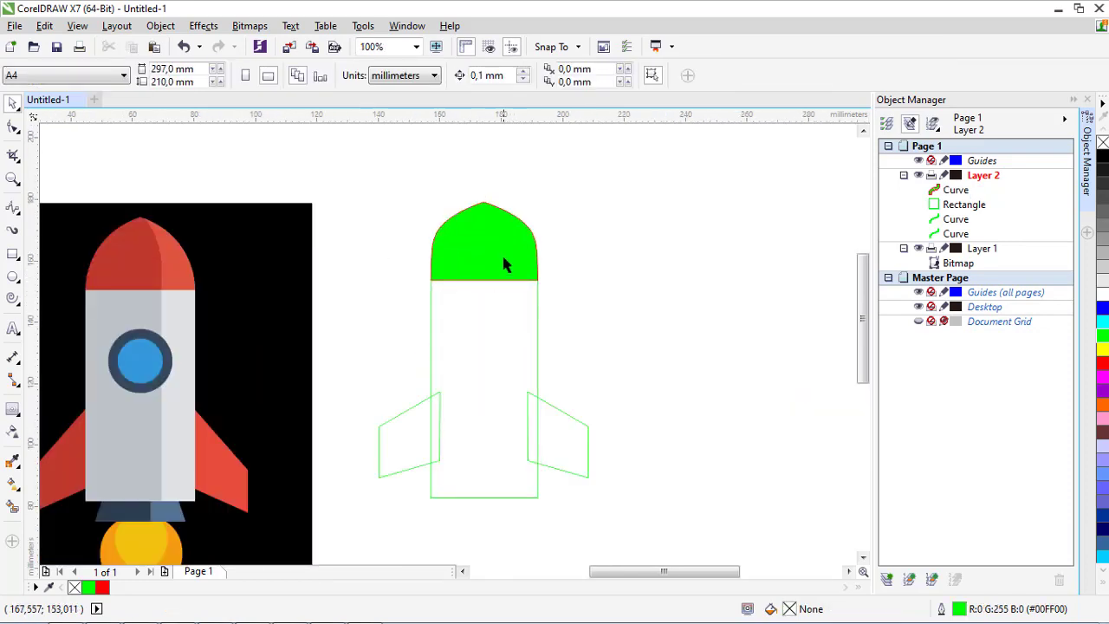
# Remove the green fill from the nose shape, leaving only its red outline.
pyautogui.click(449, 335)
pyautogui.click(486, 240)
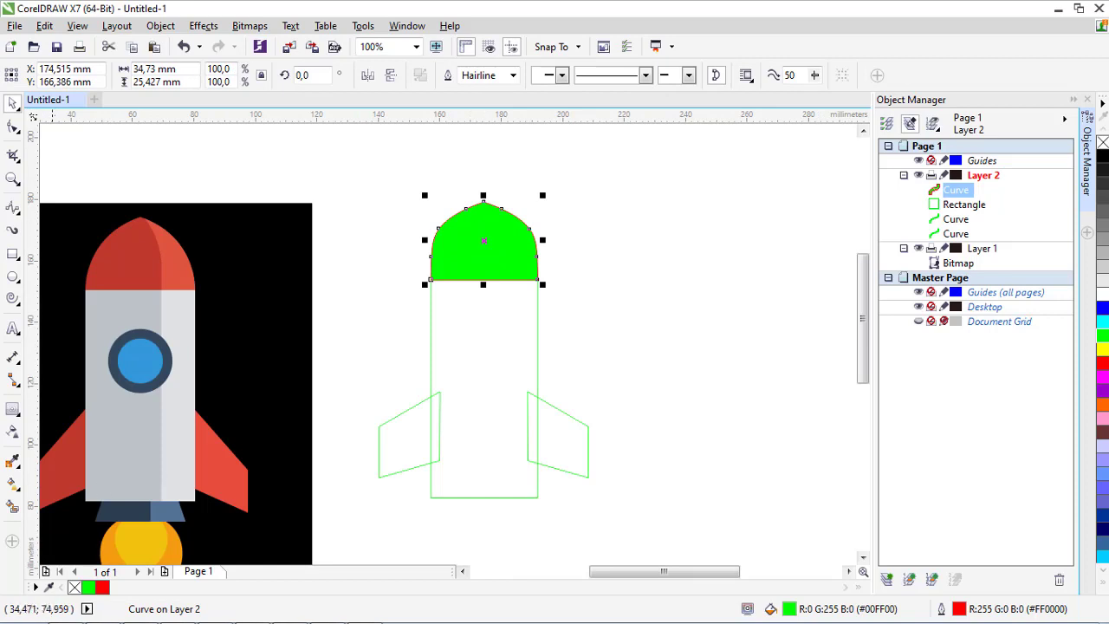
pyautogui.click(75, 588)
pyautogui.click(391, 248)
pyautogui.scroll(-1, 436, 270)
pyautogui.scroll(1, 443, 276)
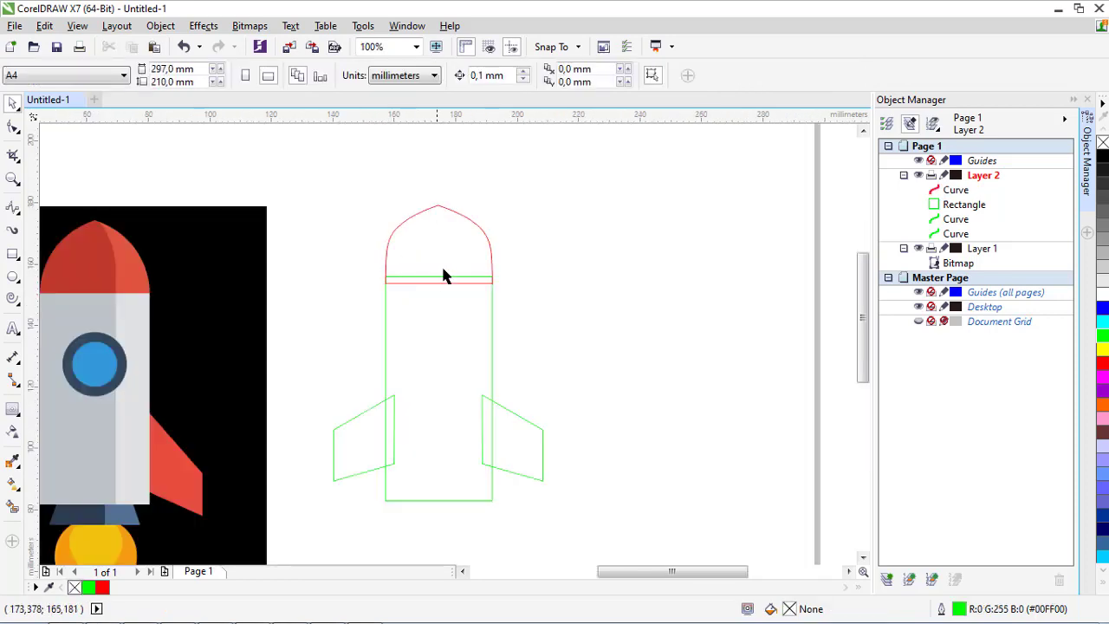
# Draw a closed four-sided nozzle half about 17 × 10 mm with a slanted left side, overlapping the body's lower edge, using the 2-Point Line tool.
pyautogui.scroll(-1, 496, 277)
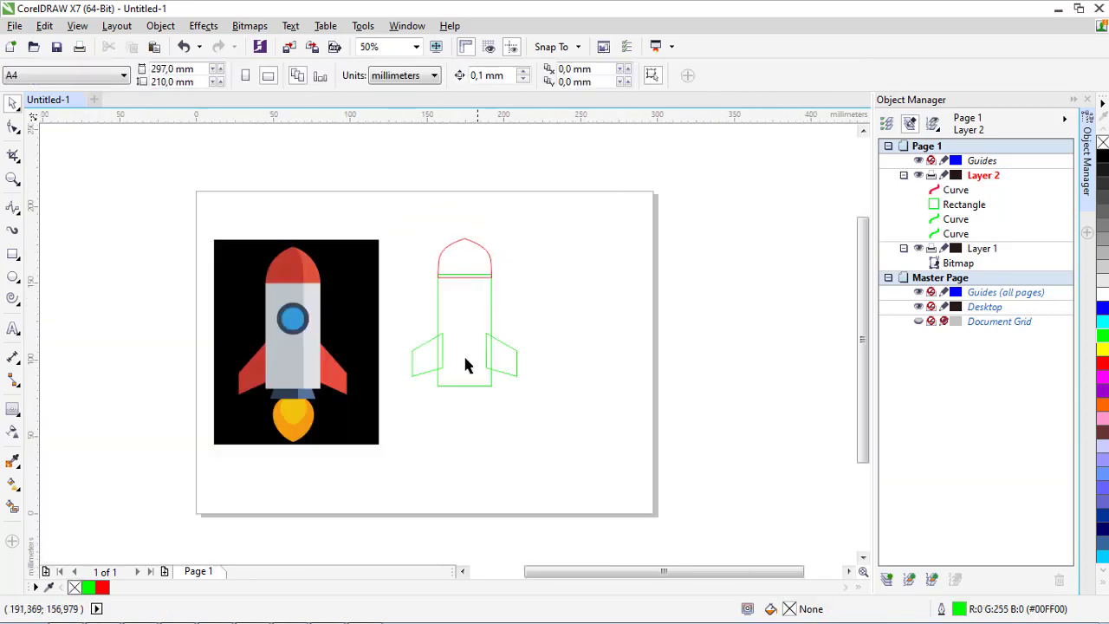
pyautogui.scroll(1, 463, 355)
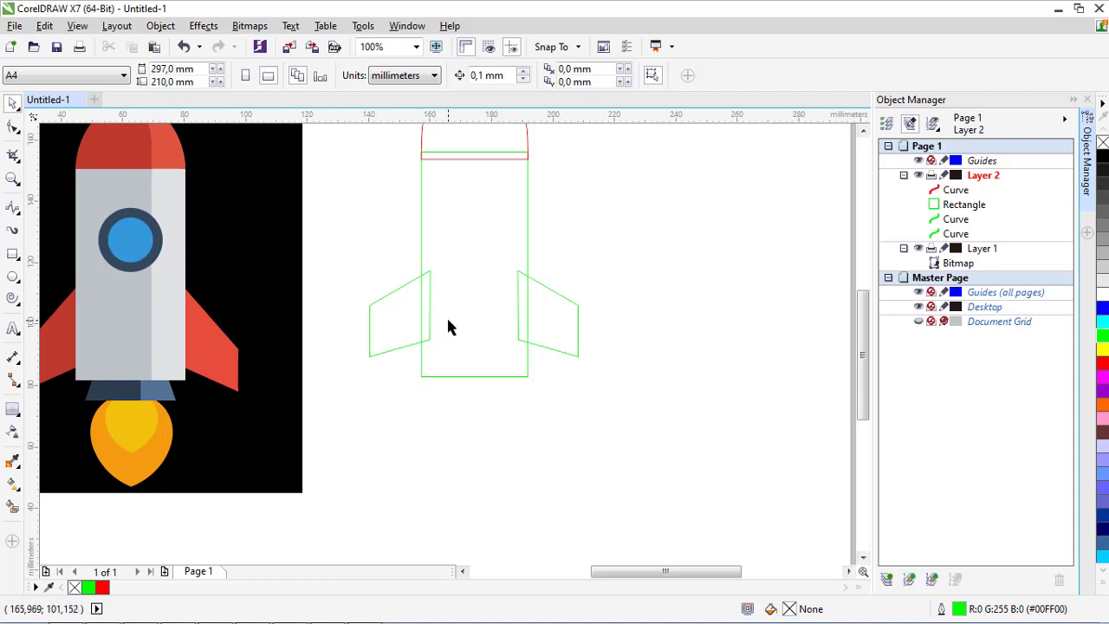
pyautogui.scroll(-1, 317, 384)
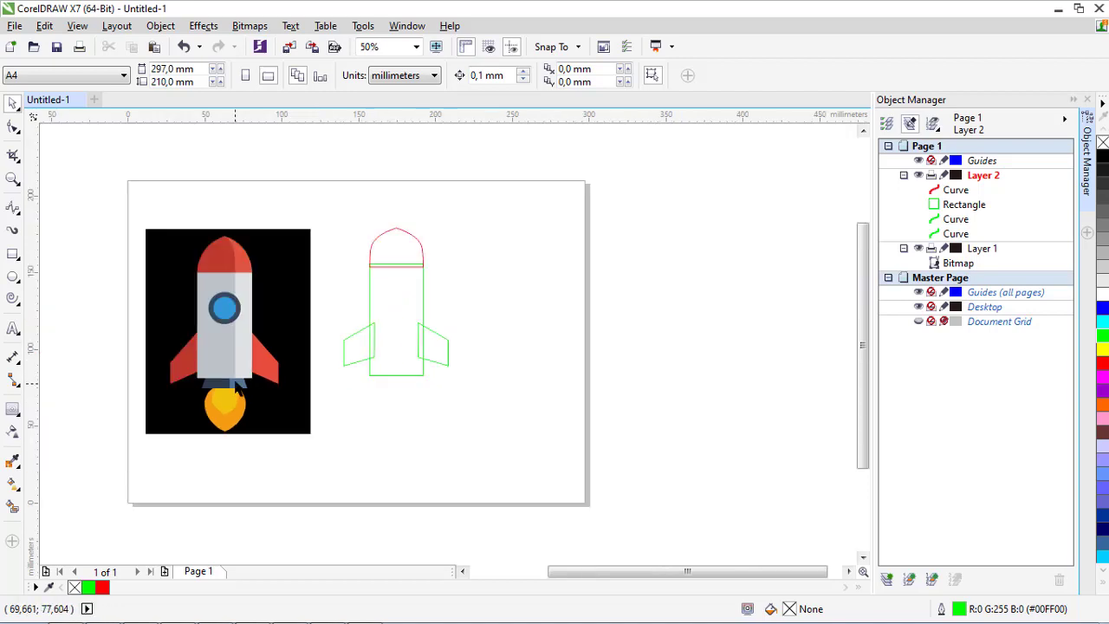
pyautogui.scroll(1, 240, 375)
pyautogui.scroll(1, 216, 414)
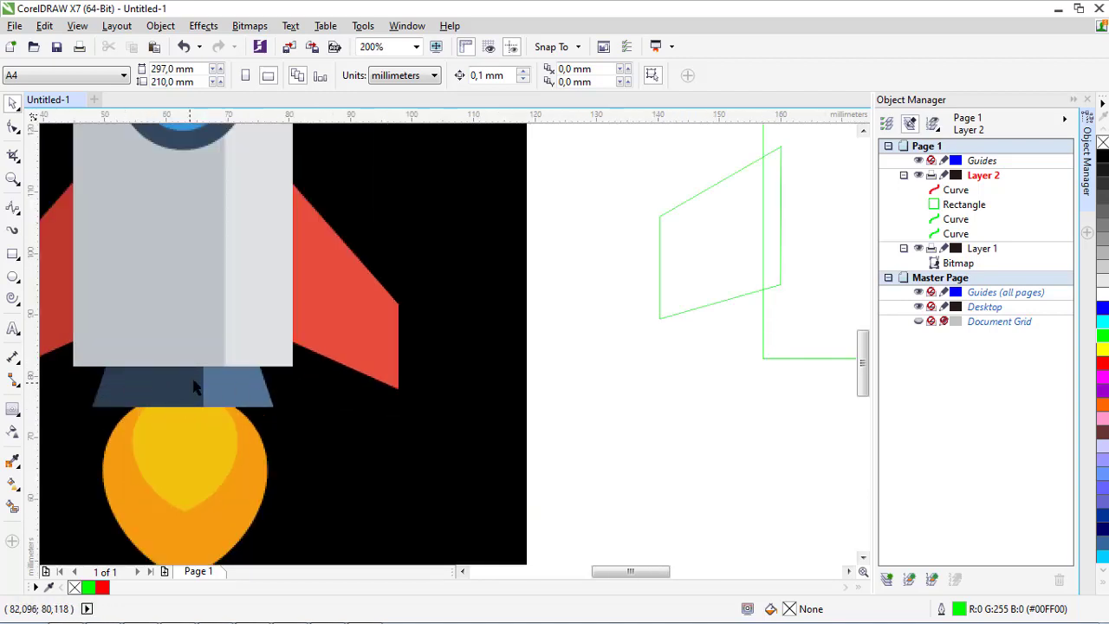
pyautogui.scroll(-1, 208, 375)
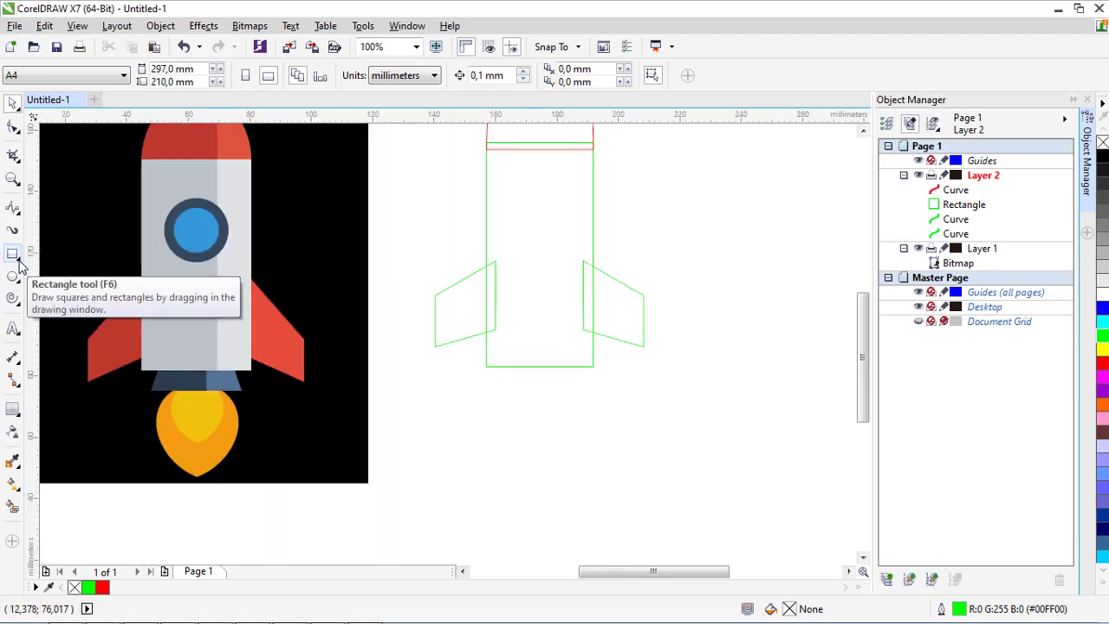
pyautogui.click(13, 208)
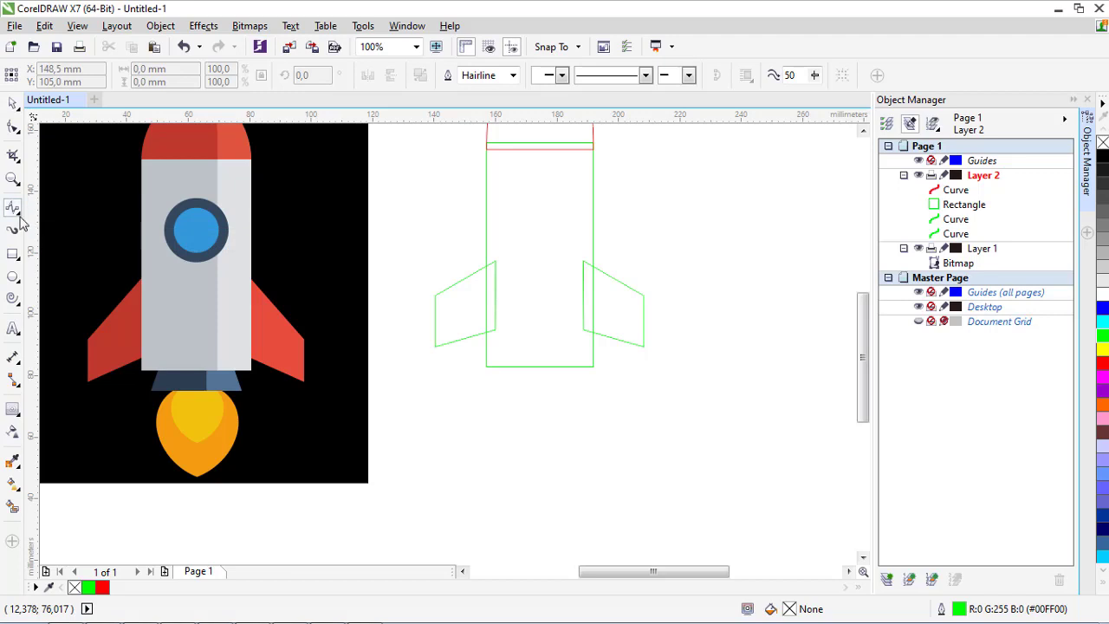
pyautogui.click(19, 217)
pyautogui.click(35, 225)
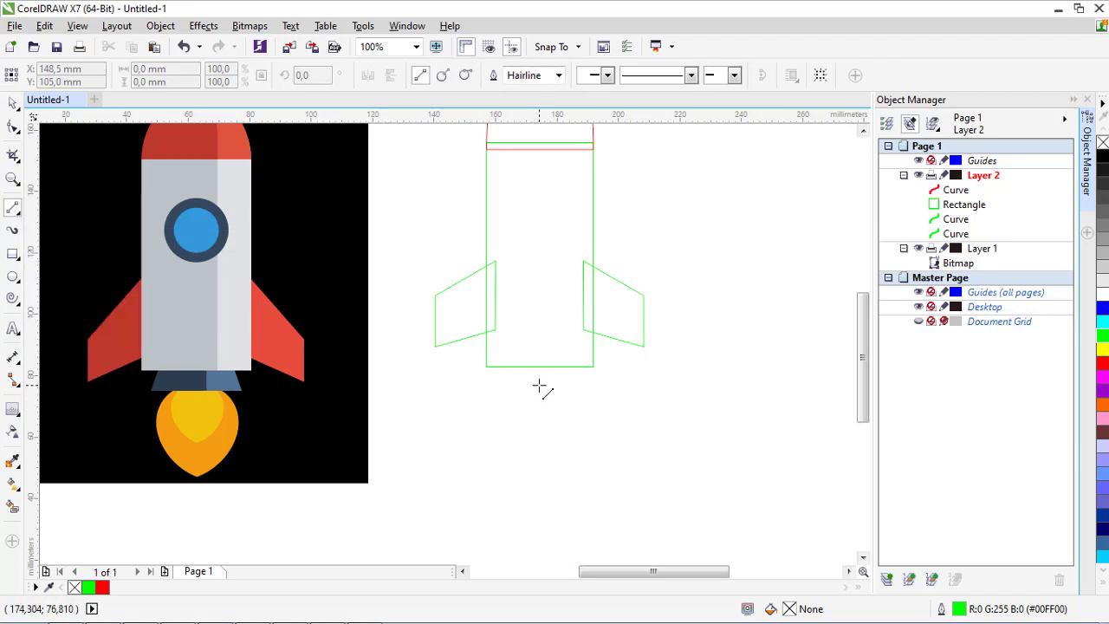
pyautogui.scroll(2, 539, 387)
pyautogui.moveTo(546, 389); pyautogui.dragTo(459, 326)
pyautogui.moveTo(459, 325); pyautogui.dragTo(540, 399)
pyautogui.scroll(4, 557, 393)
pyautogui.press('space')
pyautogui.scroll(-4, 378, 248)
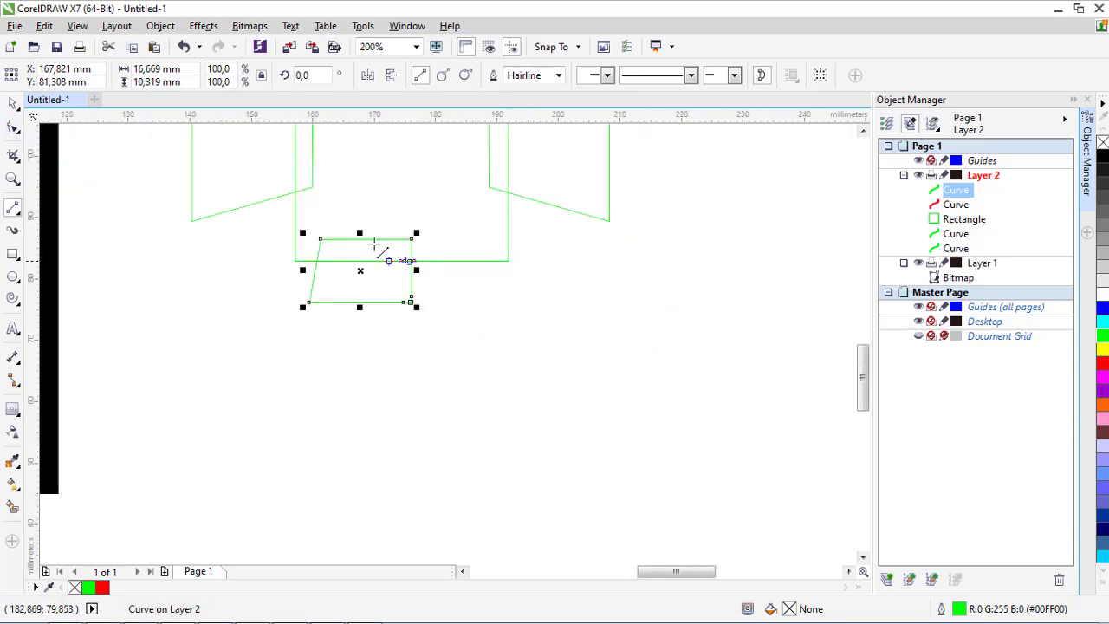
# Duplicate the nozzle half, mirror the copy horizontally and move it right so that both halves overlap.
pyautogui.scroll(2, 379, 239)
pyautogui.hotkey('ctrl', 'c')
pyautogui.hotkey('ctrl', 'v')
pyautogui.click(370, 76)
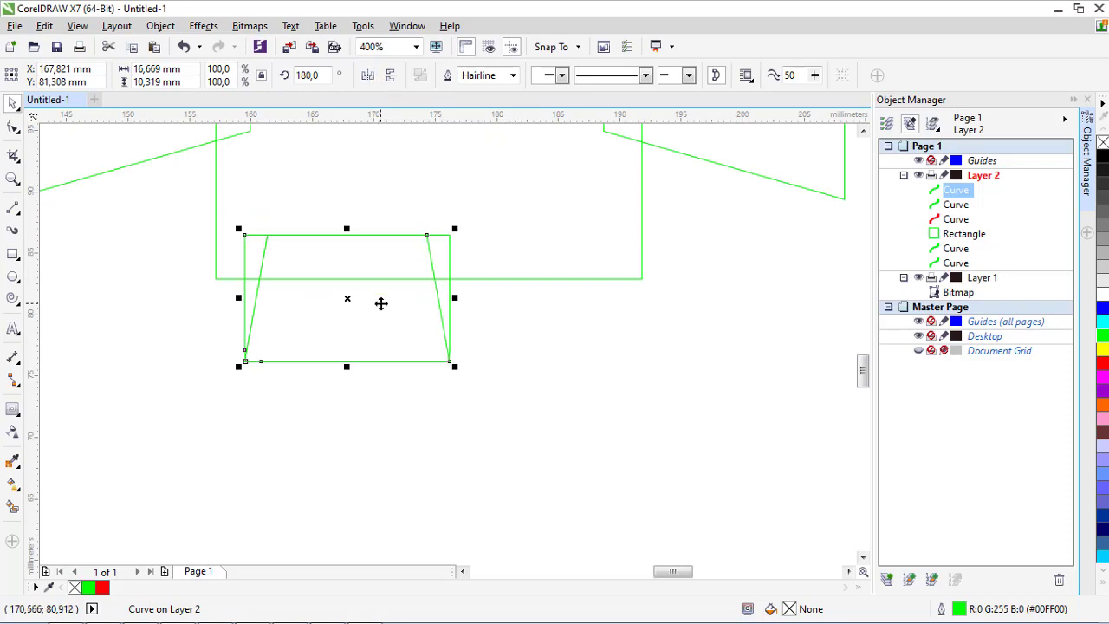
pyautogui.moveTo(381, 302); pyautogui.dragTo(508, 329)
# Weld the two overlapping nozzle halves into a single trapezoid below the body and select it.
pyautogui.keyDown('shift'); pyautogui.click(339, 344); pyautogui.keyUp('shift')
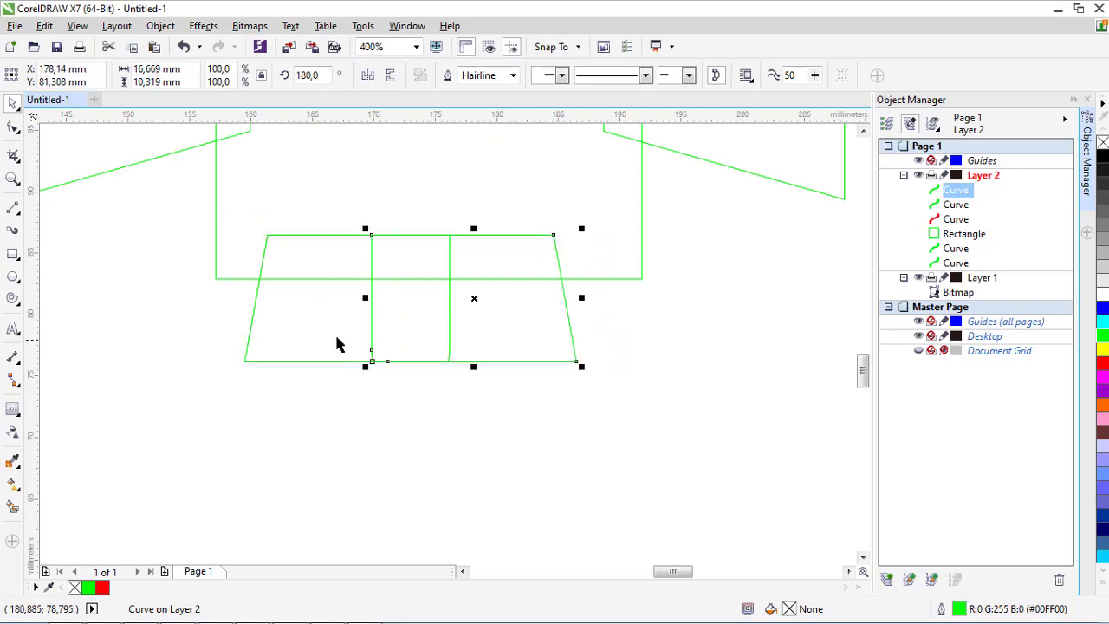
pyautogui.click(451, 76)
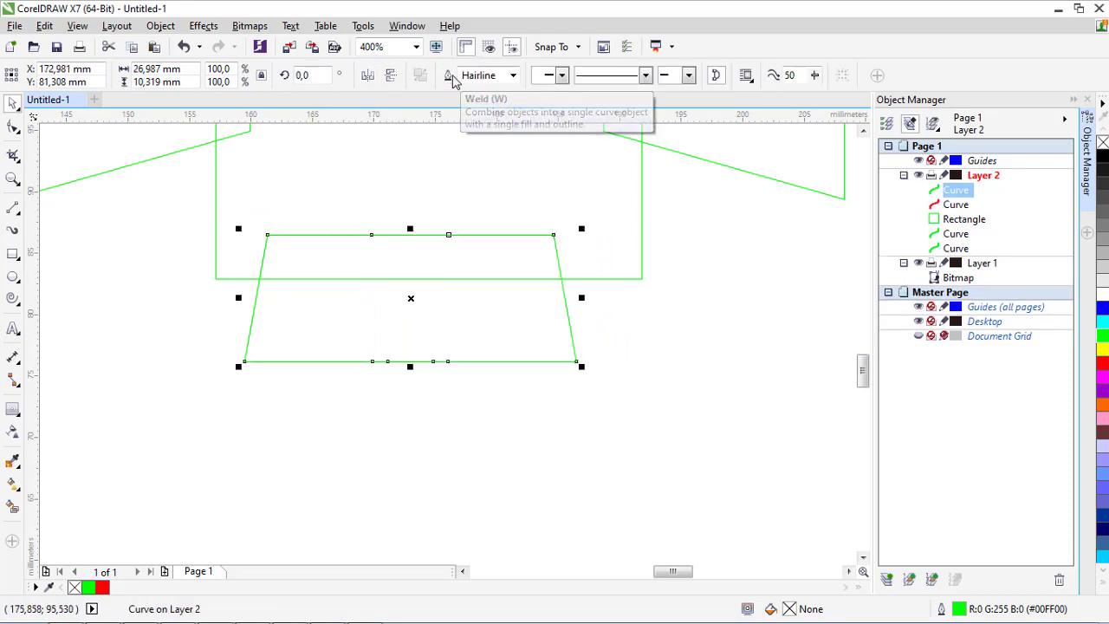
pyautogui.scroll(-2, 467, 301)
pyautogui.scroll(-2, 519, 347)
pyautogui.click(562, 384)
pyautogui.scroll(3, 460, 320)
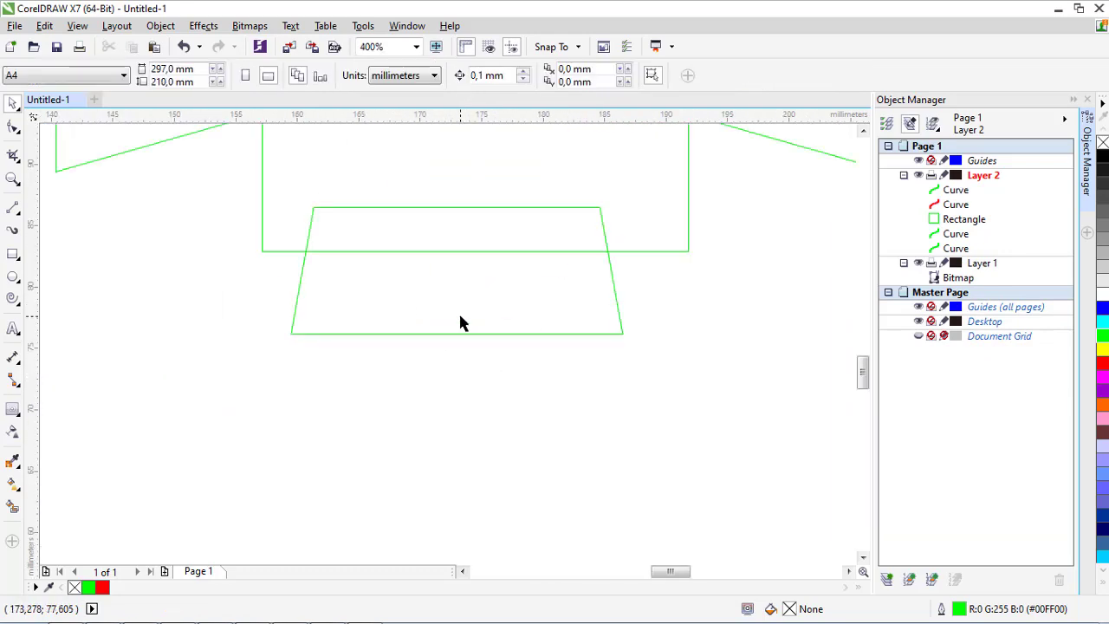
pyautogui.click(460, 310)
pyautogui.scroll(-2, 463, 315)
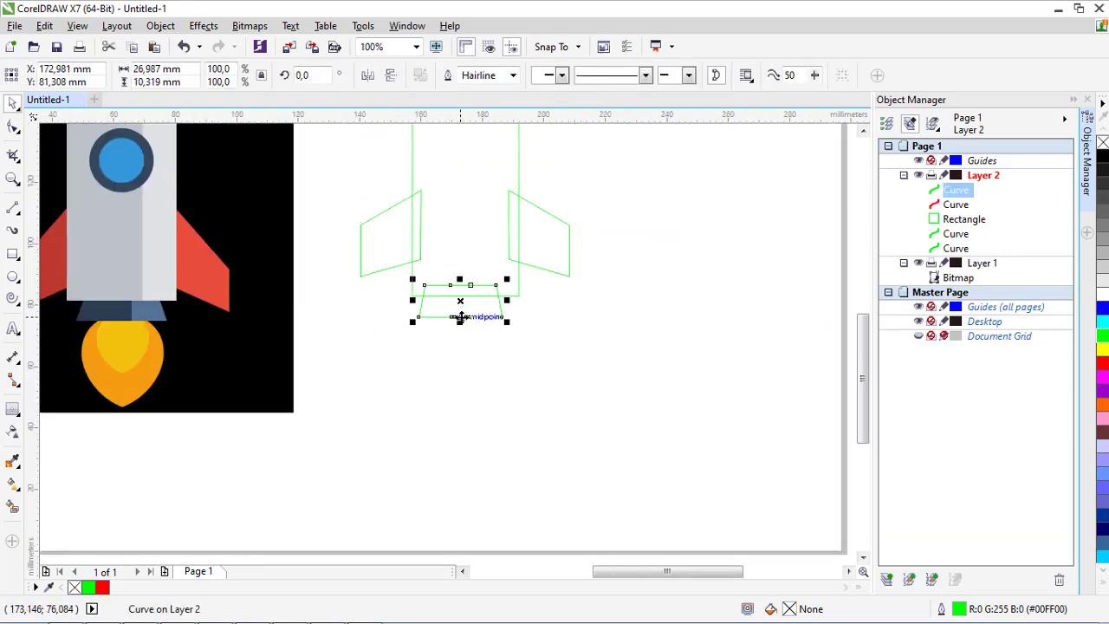
# Draw an S-shaped left half of the flame about 24 × 45 mm below the nozzle with the B-Spline tool.
pyautogui.scroll(-1, 460, 316)
pyautogui.click(463, 358)
pyautogui.scroll(1, 456, 324)
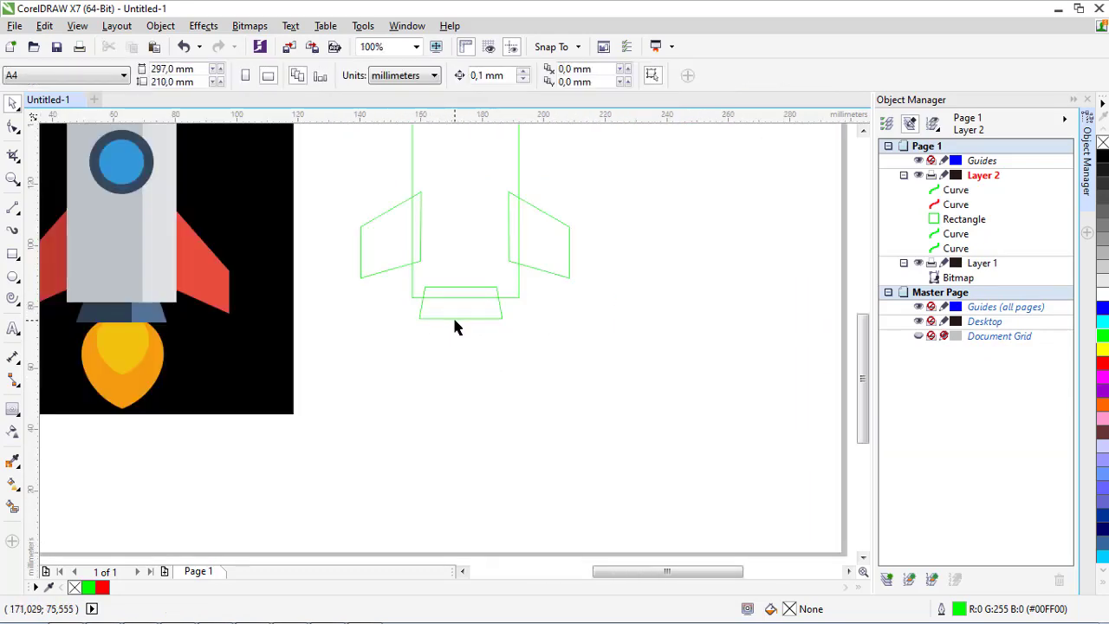
pyautogui.scroll(1, 162, 312)
pyautogui.scroll(-2, 208, 312)
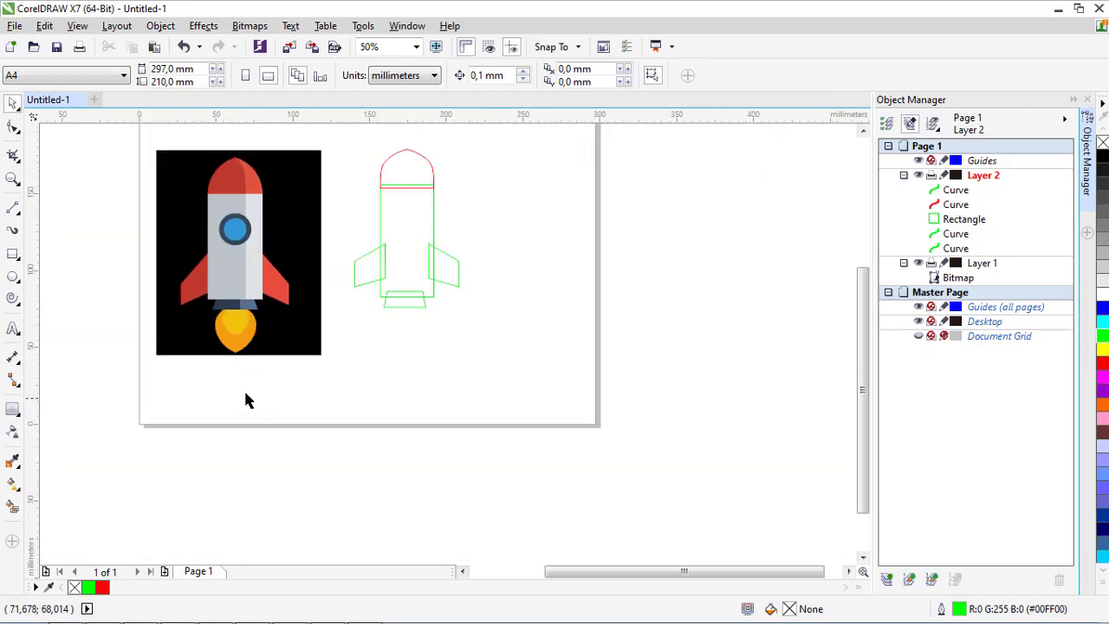
pyautogui.scroll(1, 246, 399)
pyautogui.press('F5')
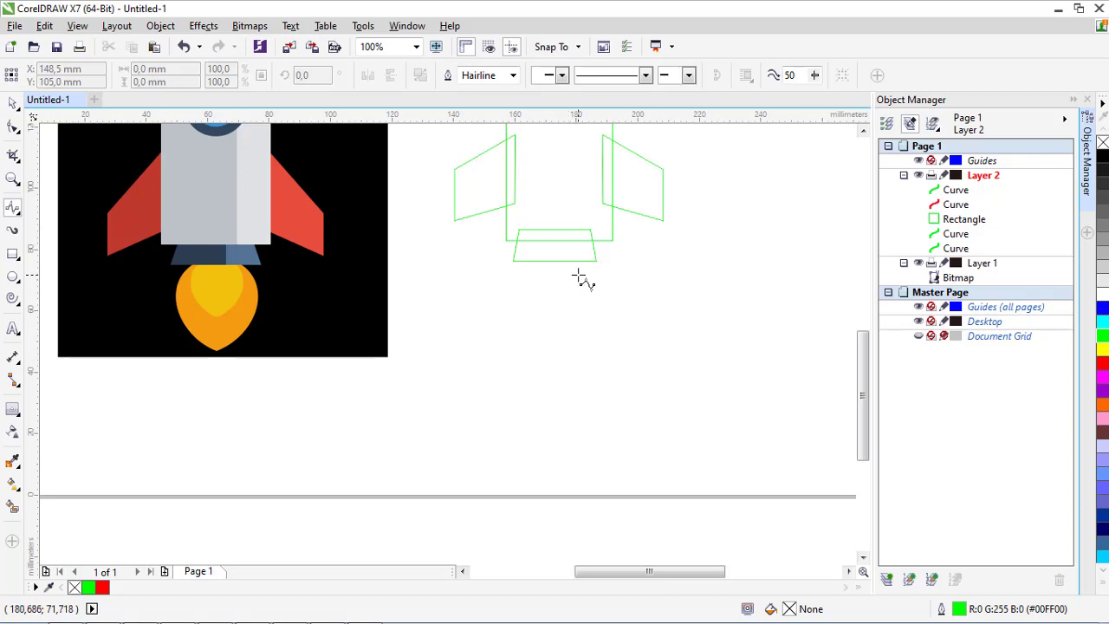
pyautogui.moveTo(577, 275)
pyautogui.mouseDown()
pyautogui.moveTo(515, 279)
pyautogui.moveTo(506, 342)
pyautogui.moveTo(585, 396)
pyautogui.mouseUp()
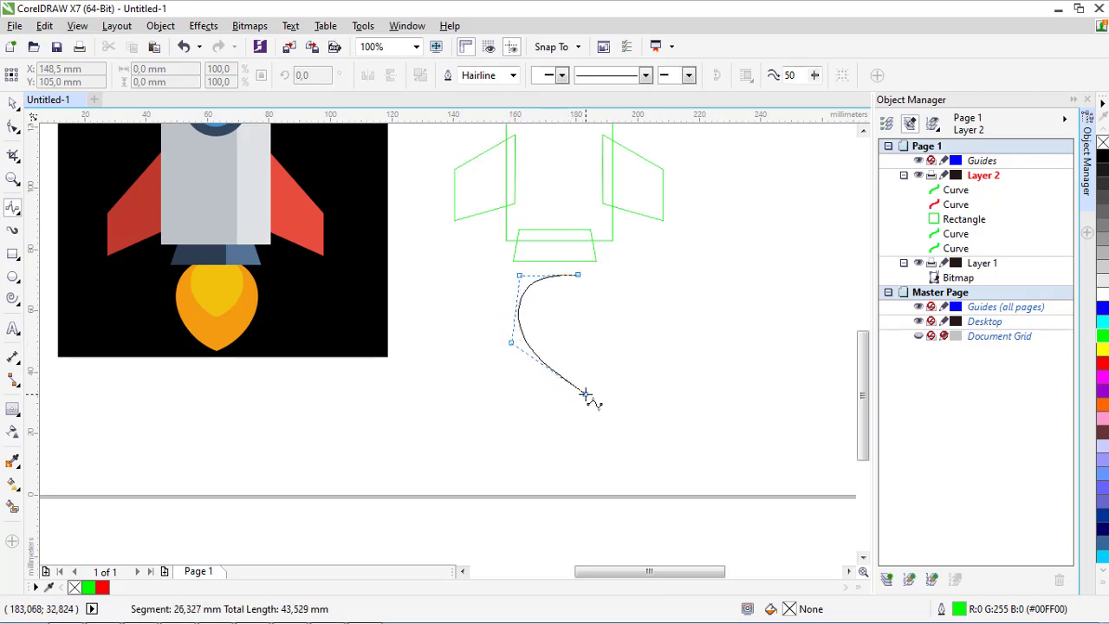
pyautogui.doubleClick(591, 413)
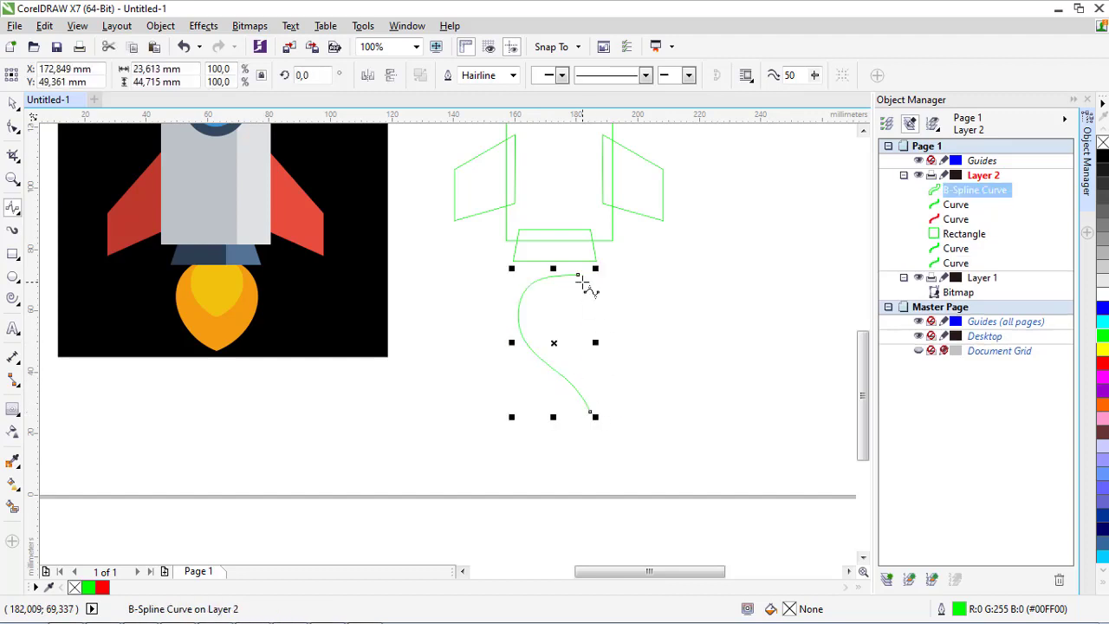
# Duplicate the flame half, mirror the copy horizontally and move it right so the two curves overlap and enclose a teardrop.
pyautogui.hotkey('ctrl', 'c')
pyautogui.hotkey('ctrl', 'v')
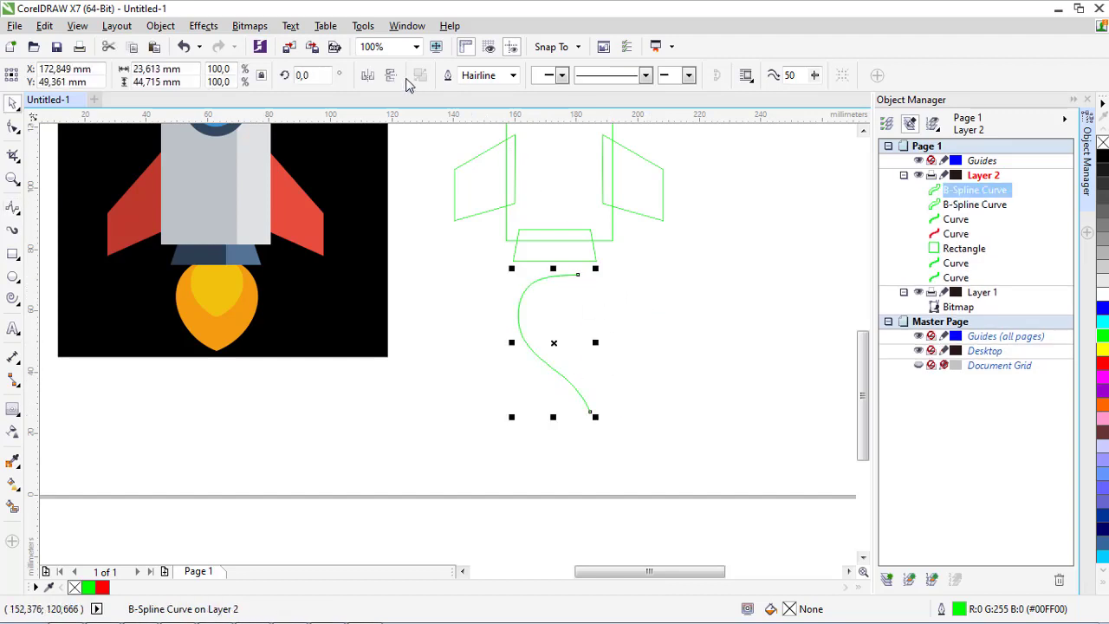
pyautogui.click(367, 75)
pyautogui.moveTo(575, 341)
pyautogui.mouseDown()
pyautogui.moveTo(601, 341)
pyautogui.moveTo(639, 315)
pyautogui.mouseUp()
pyautogui.click(570, 307)
pyautogui.scroll(1, 569, 307)
pyautogui.click(613, 327)
pyautogui.scroll(-1, 502, 280)
pyautogui.press('F5')
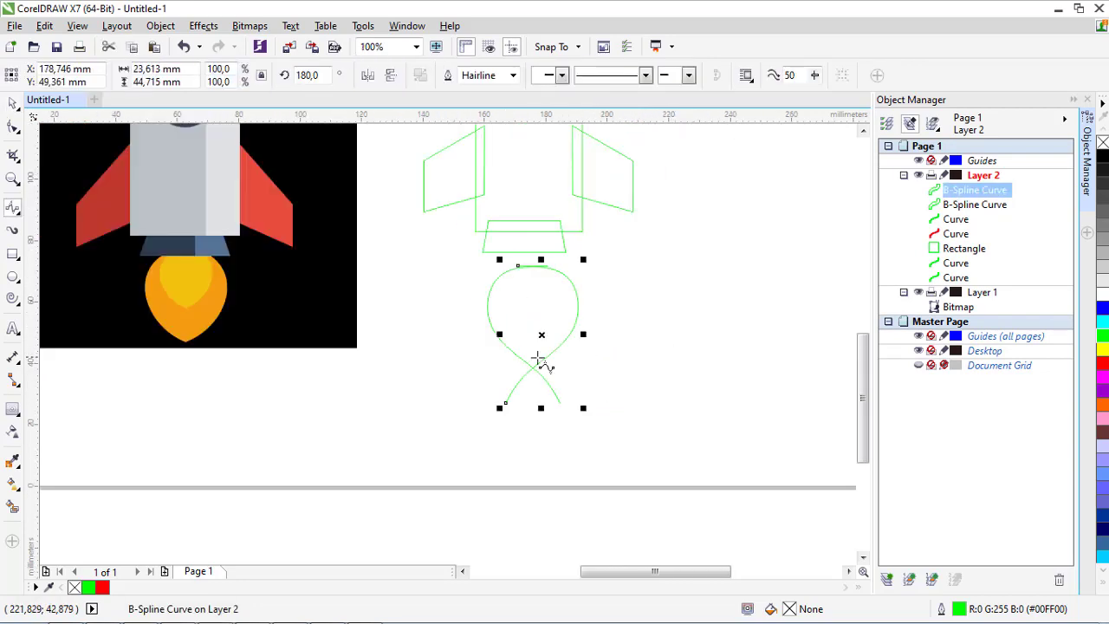
# Create a flame shape from the area enclosed by the two curves with Smart Fill, and delete both B-spline curves.
pyautogui.click(13, 506)
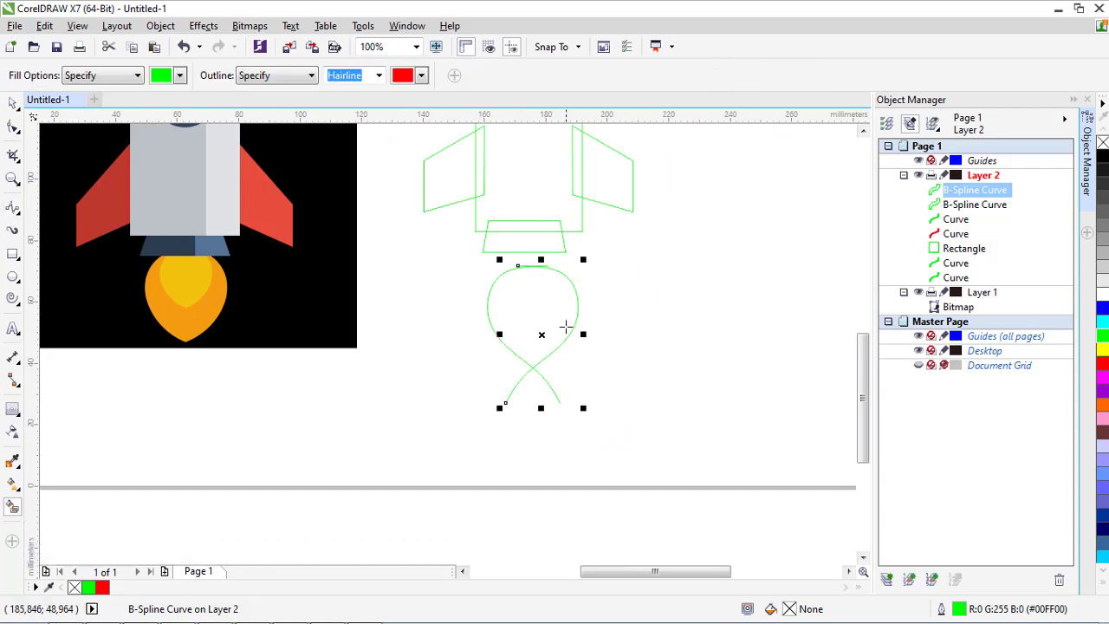
pyautogui.scroll(1, 565, 326)
pyautogui.click(541, 309)
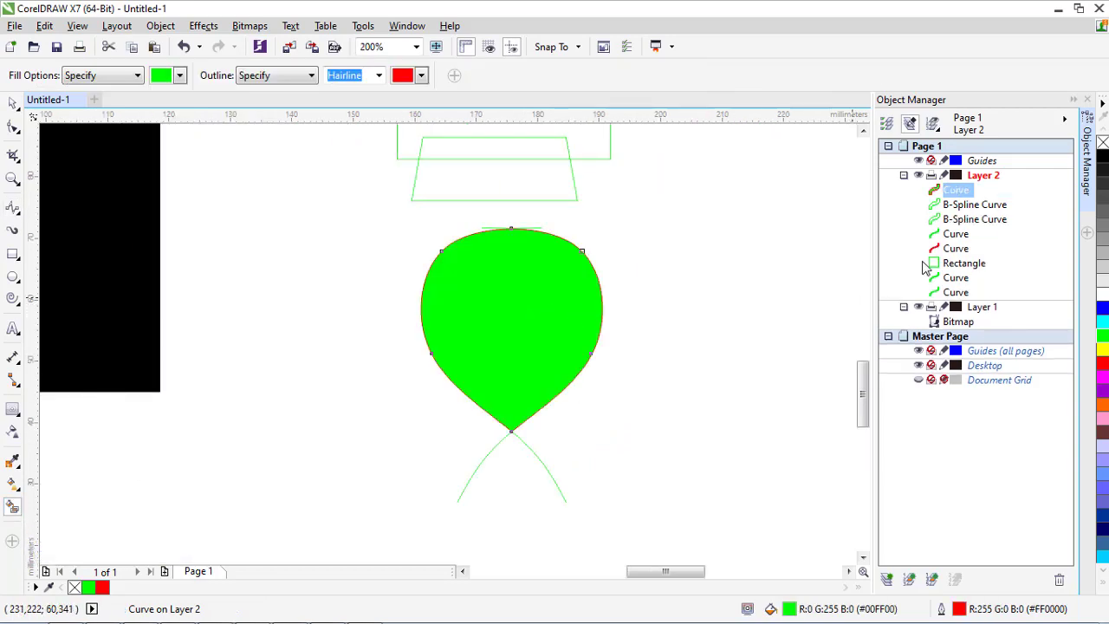
pyautogui.press('space')
pyautogui.click(948, 213)
pyautogui.scroll(-1, 532, 324)
pyautogui.press('Delete')
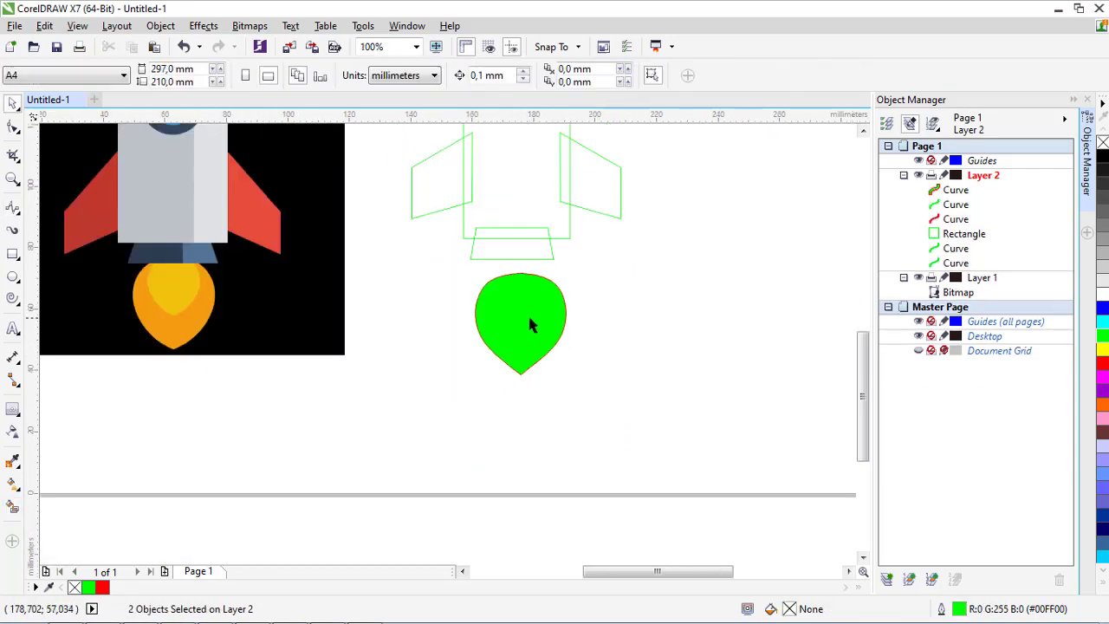
# Remove the green fill from the flame shape, leaving only its red outline.
pyautogui.click(530, 289)
pyautogui.click(74, 588)
pyautogui.scroll(-1, 454, 416)
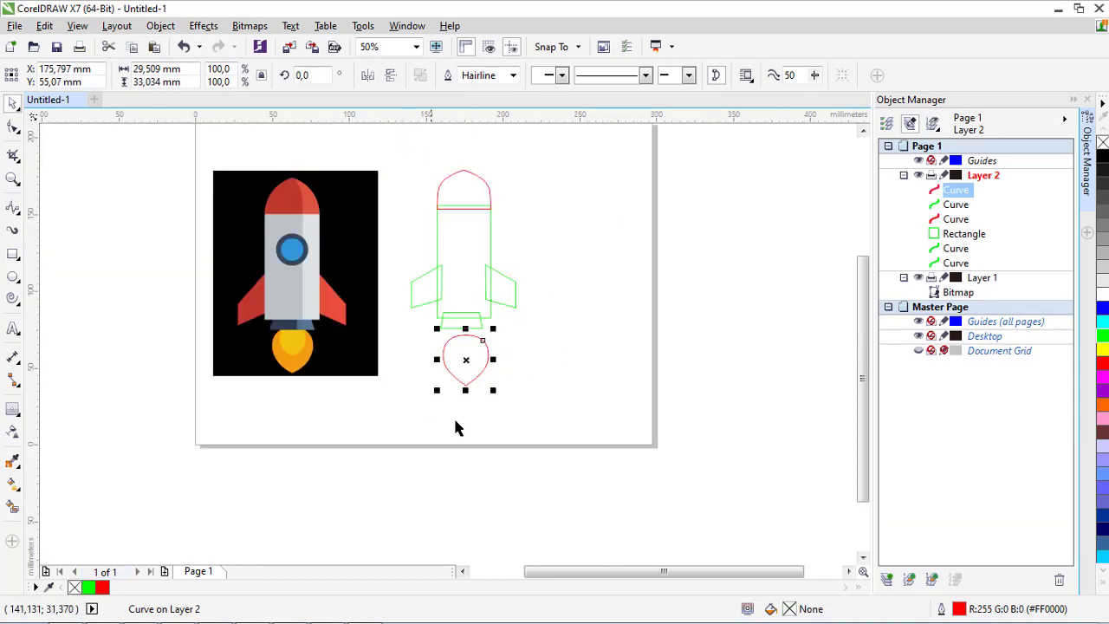
pyautogui.click(453, 416)
pyautogui.scroll(1, 427, 261)
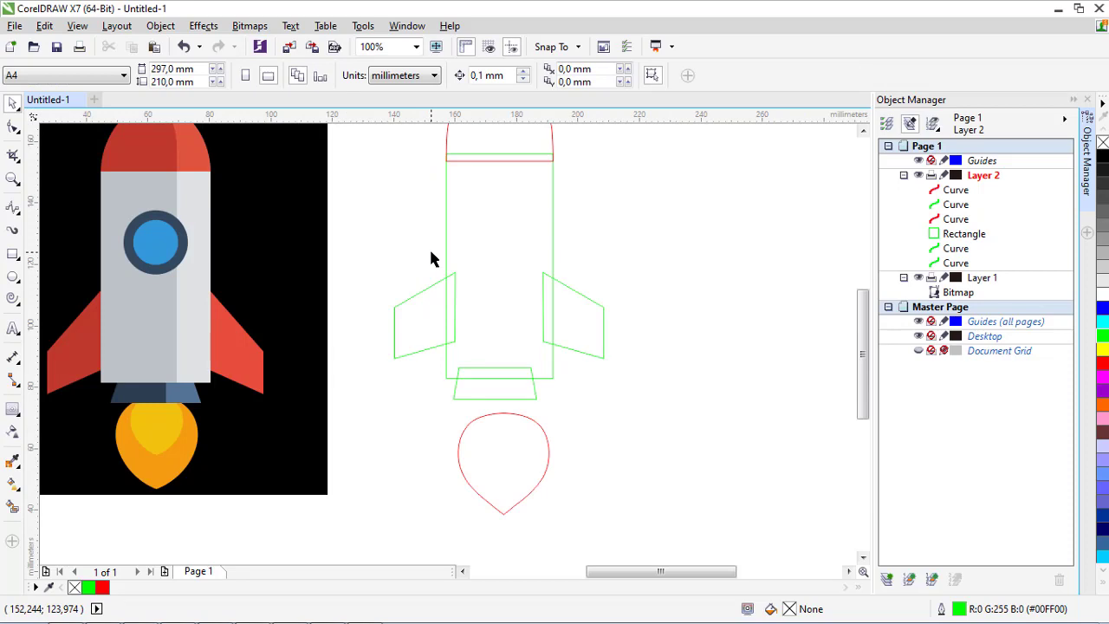
# Move the flame up so its top overlaps the lower part of the nozzle.
pyautogui.click(515, 460)
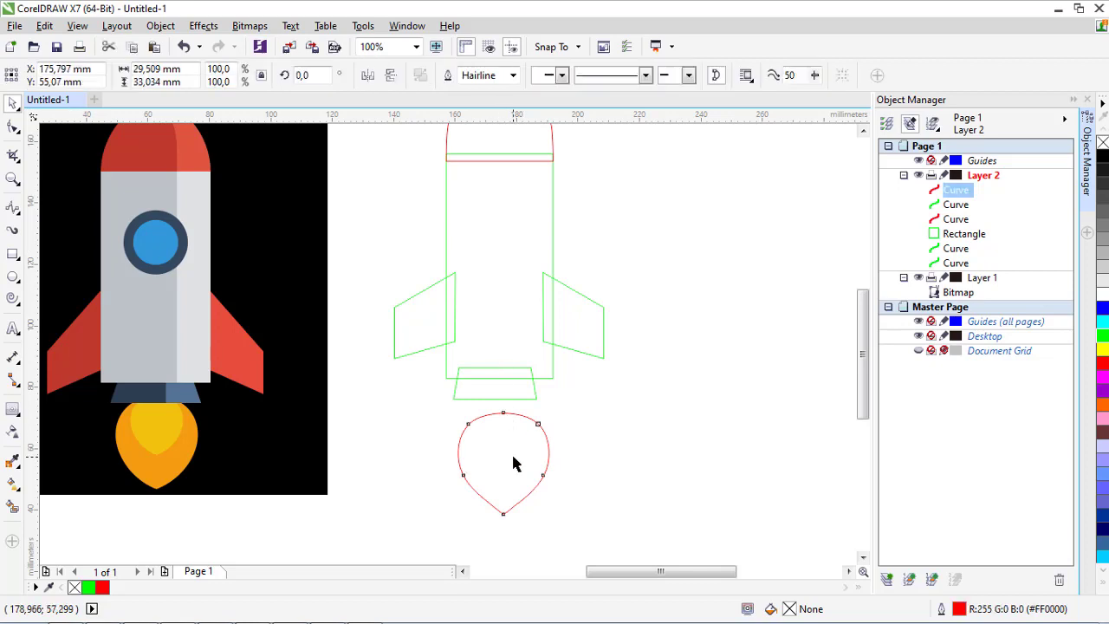
pyautogui.scroll(-1, 482, 359)
pyautogui.scroll(1, 474, 394)
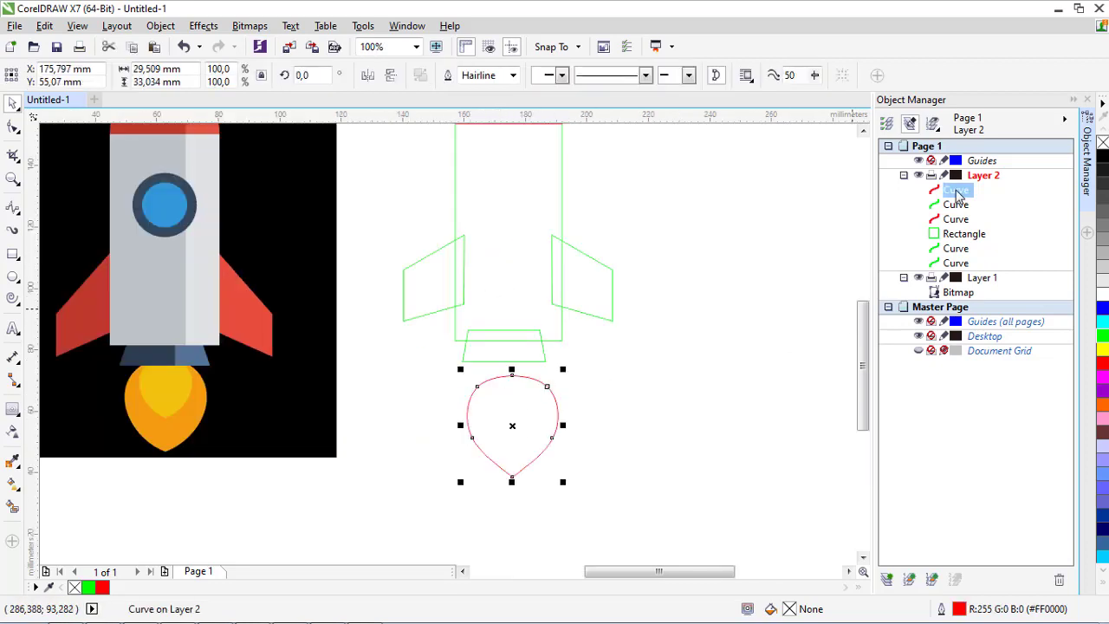
pyautogui.scroll(1, 162, 388)
pyautogui.scroll(-1, 219, 336)
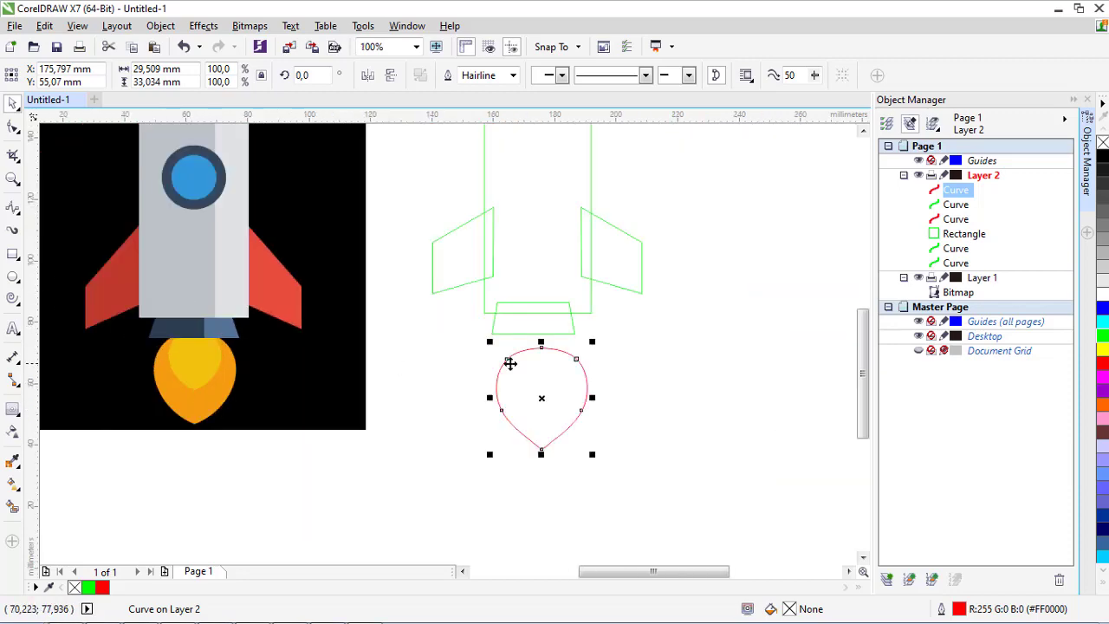
pyautogui.scroll(1, 510, 366)
pyautogui.moveTo(569, 387); pyautogui.dragTo(554, 332)
pyautogui.scroll(-1, 477, 358)
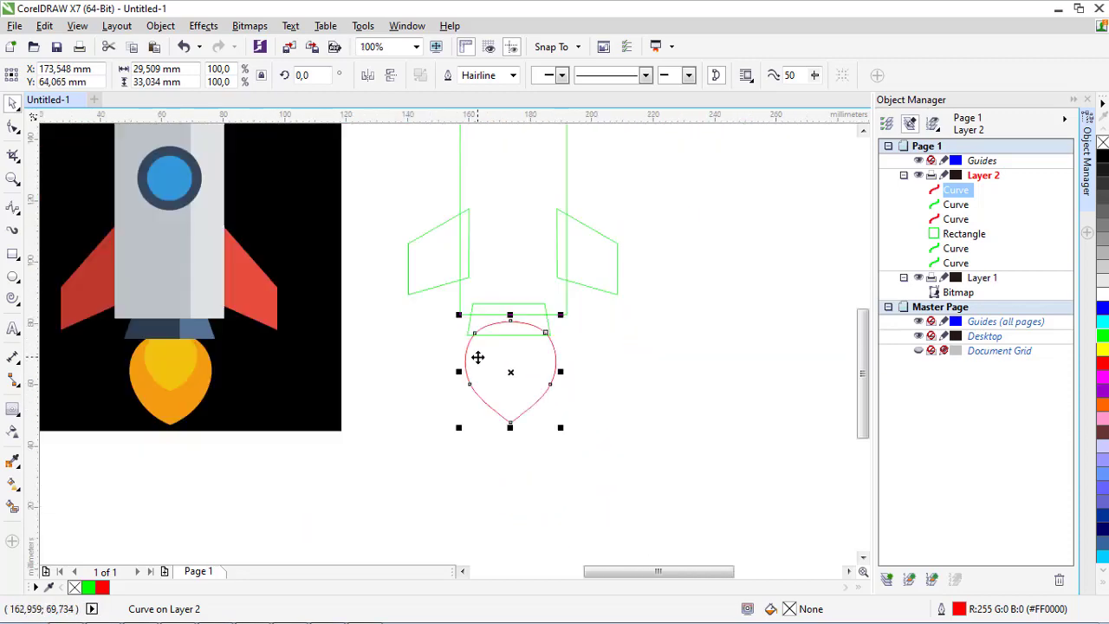
# Select the left and right fins together and weld them into a single curve.
pyautogui.scroll(-1, 485, 314)
pyautogui.click(486, 314)
pyautogui.scroll(1, 485, 314)
pyautogui.click(585, 330)
pyautogui.scroll(-1, 571, 347)
pyautogui.scroll(1, 555, 370)
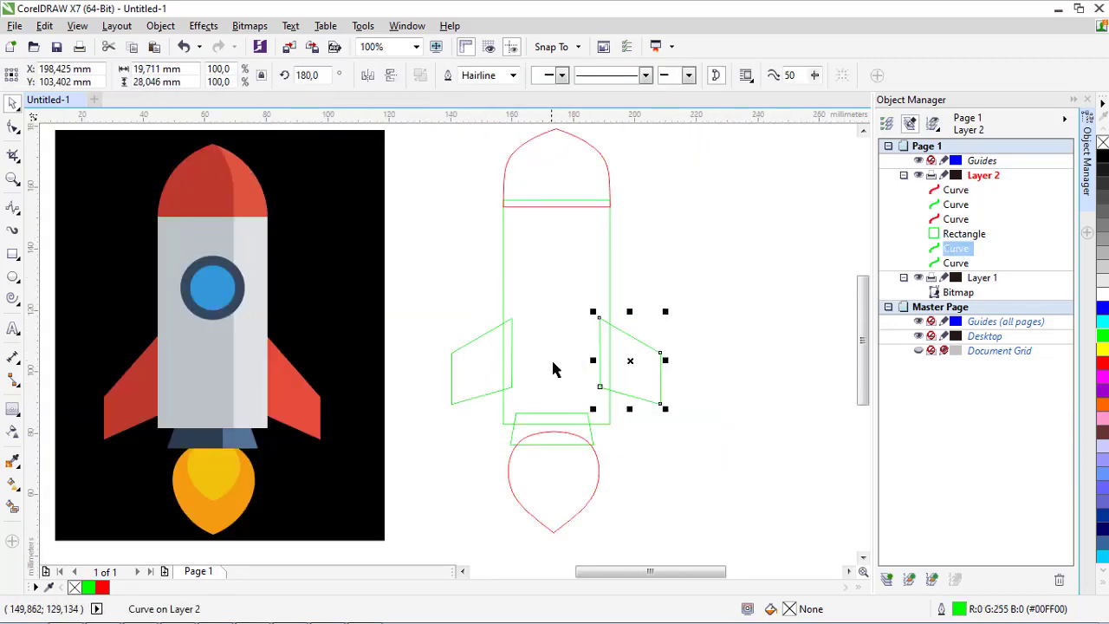
pyautogui.moveTo(391, 277); pyautogui.dragTo(719, 425)
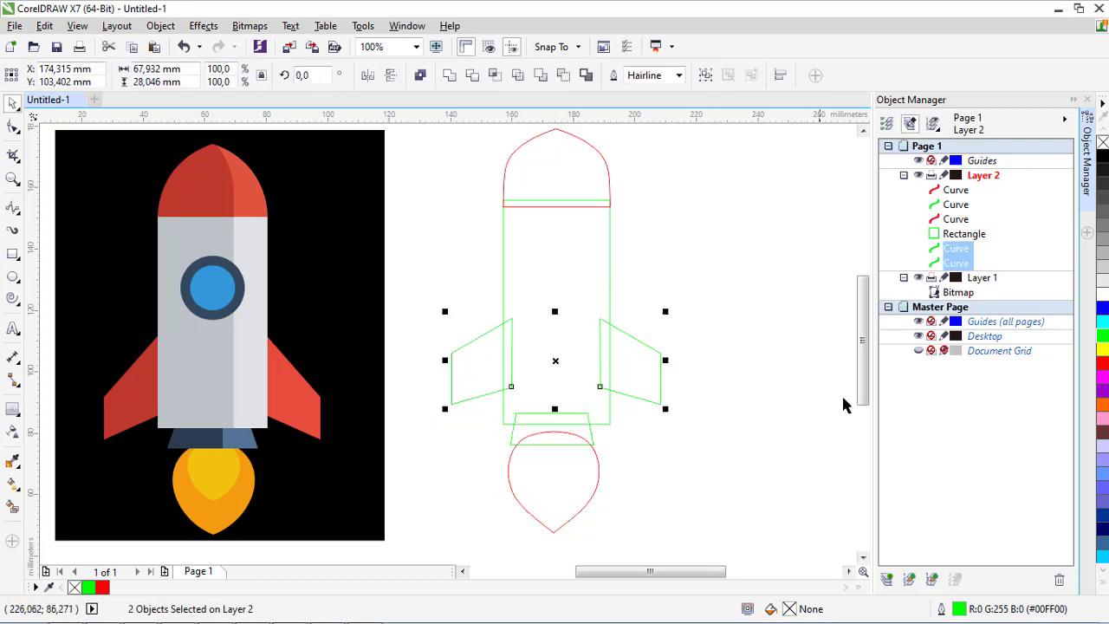
pyautogui.click(452, 76)
pyautogui.scroll(-1, 460, 243)
pyautogui.scroll(1, 506, 286)
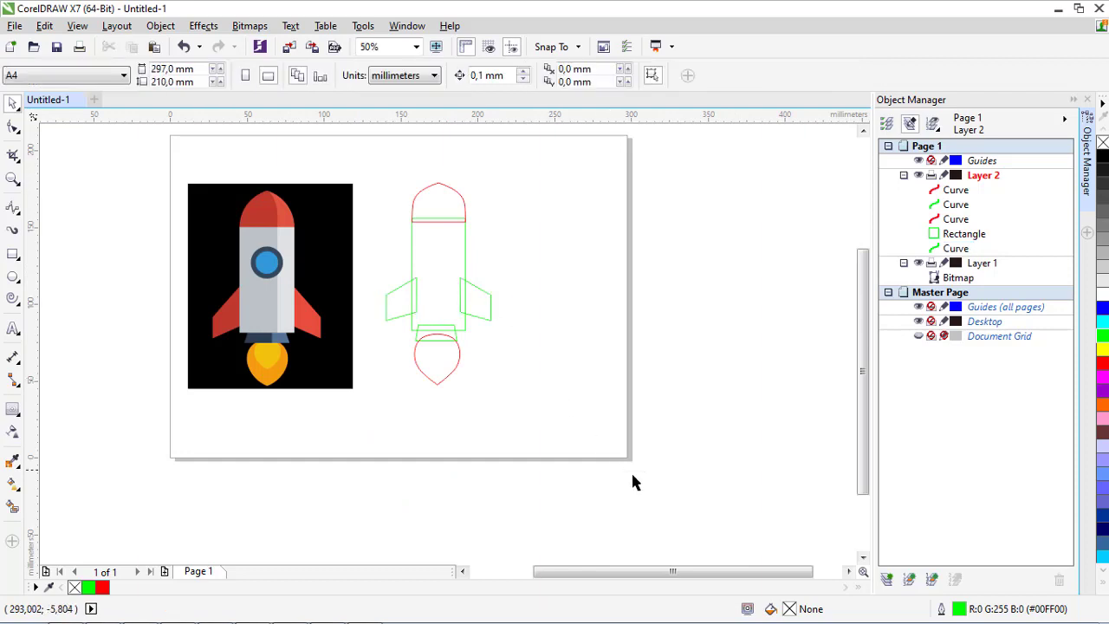
# Select all five rocket shapes and align their centers on a common vertical axis.
pyautogui.moveTo(636, 476); pyautogui.dragTo(358, 136)
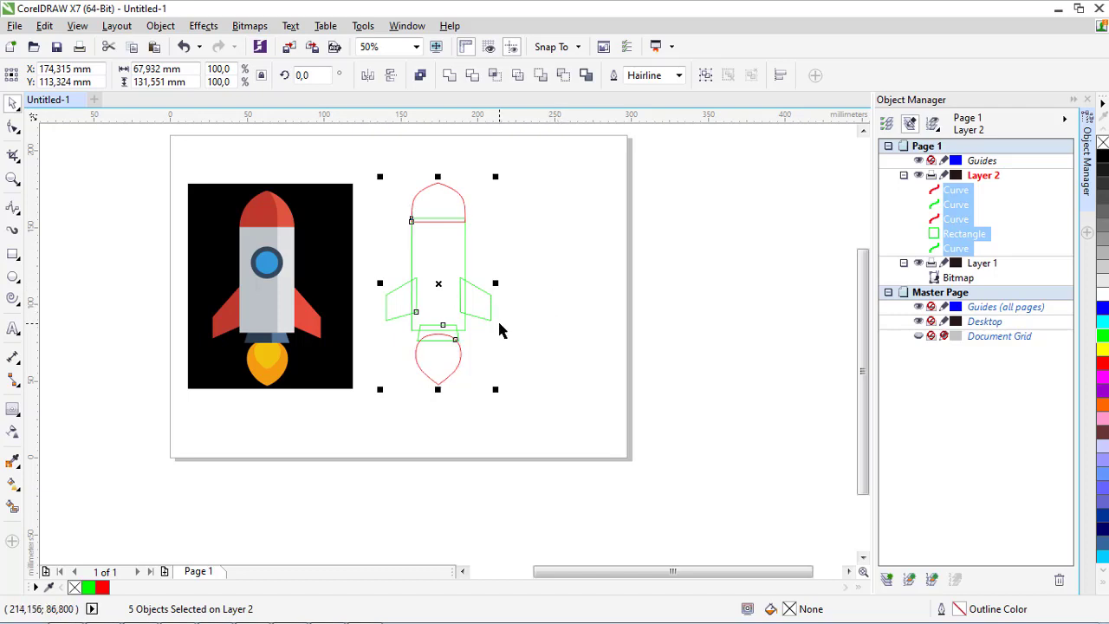
pyautogui.scroll(2, 435, 223)
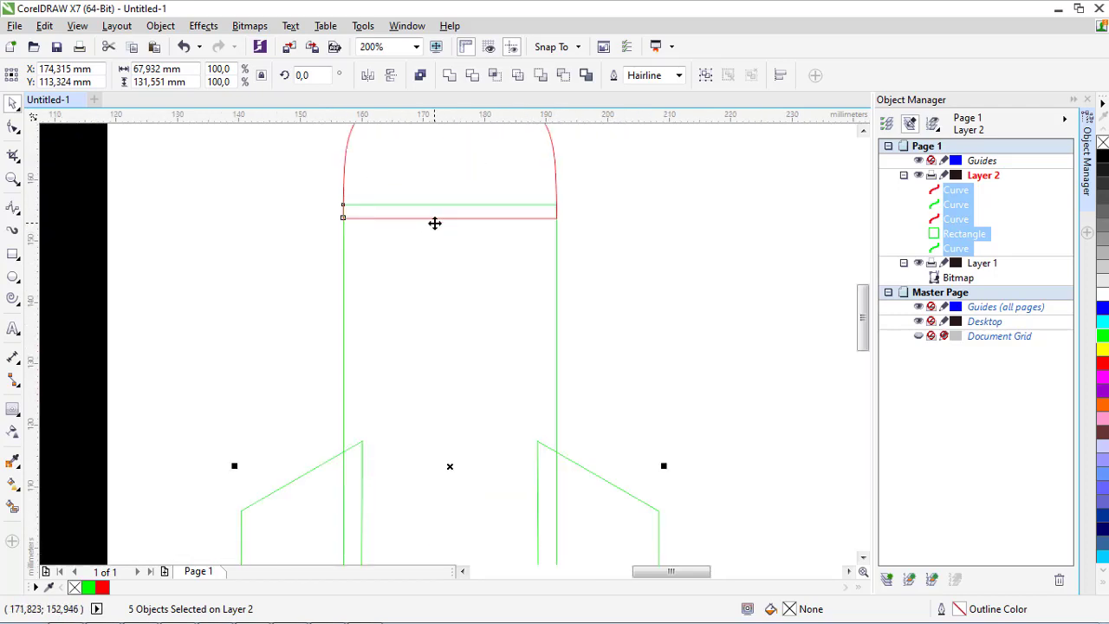
pyautogui.scroll(1, 500, 216)
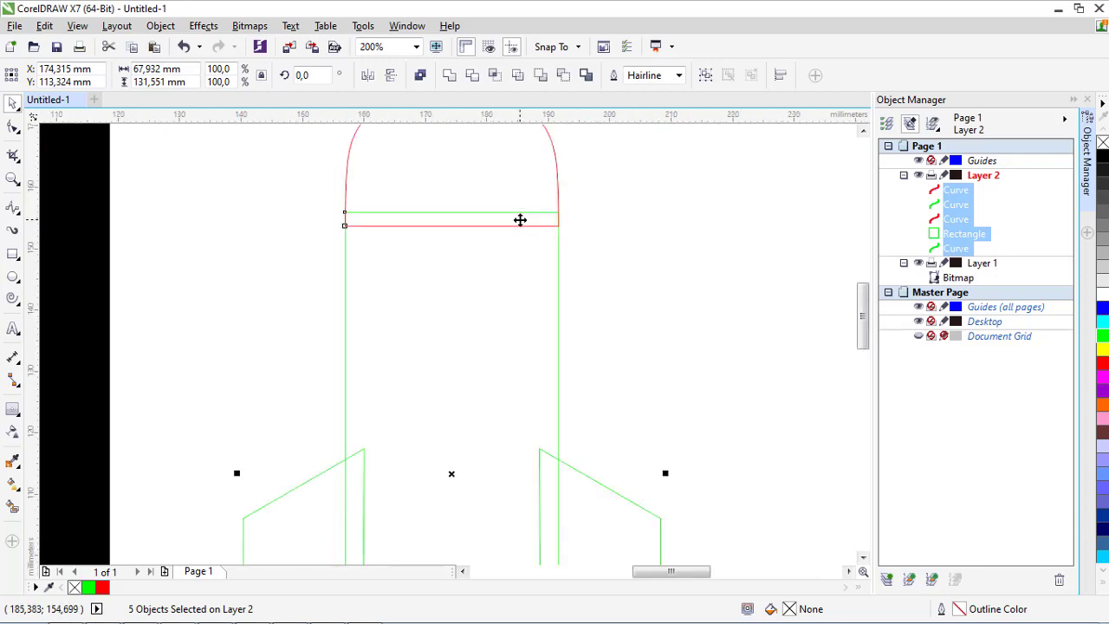
pyautogui.scroll(-1, 520, 220)
pyautogui.click(474, 305)
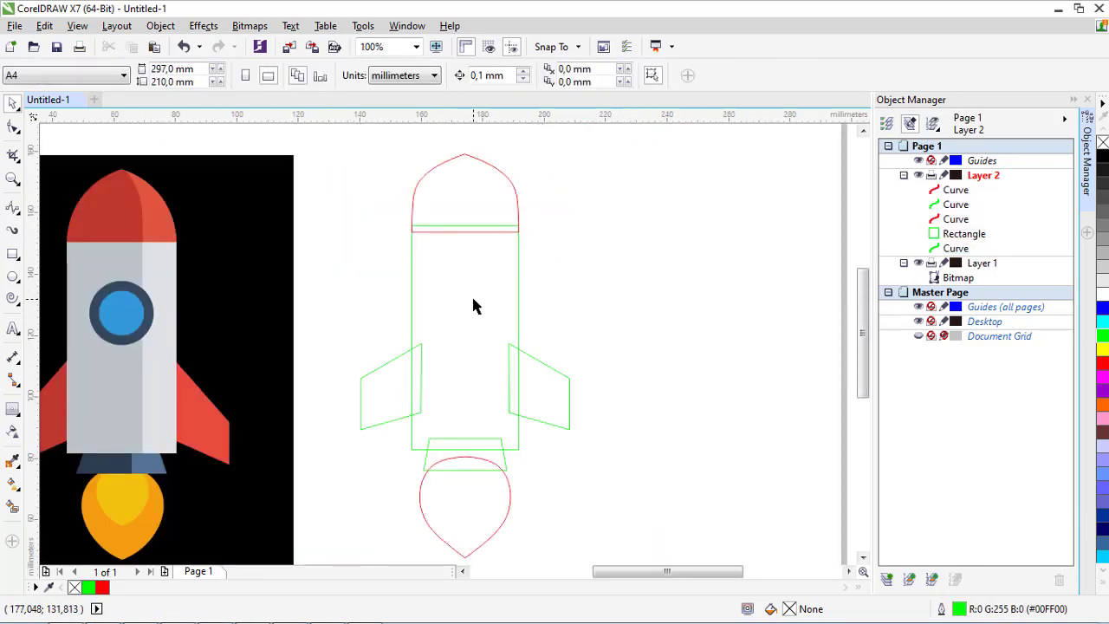
pyautogui.scroll(-1, 472, 294)
pyautogui.moveTo(597, 460); pyautogui.dragTo(490, 378)
pyautogui.scroll(1, 470, 335)
pyautogui.click(482, 497)
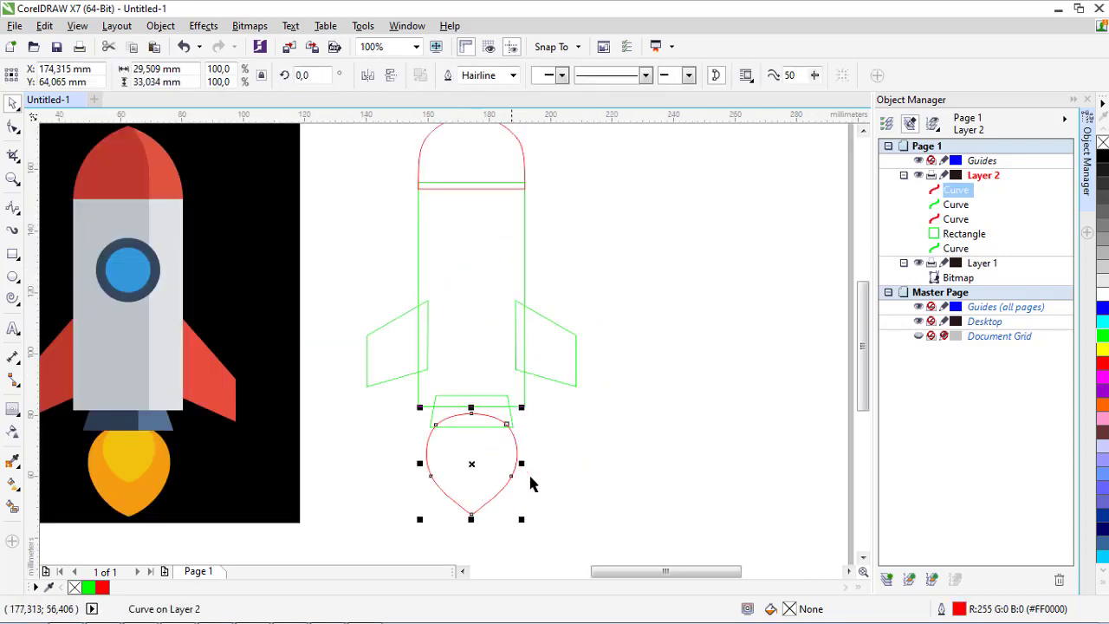
pyautogui.scroll(-1, 342, 441)
pyautogui.scroll(1, 266, 458)
pyautogui.press('Escape')
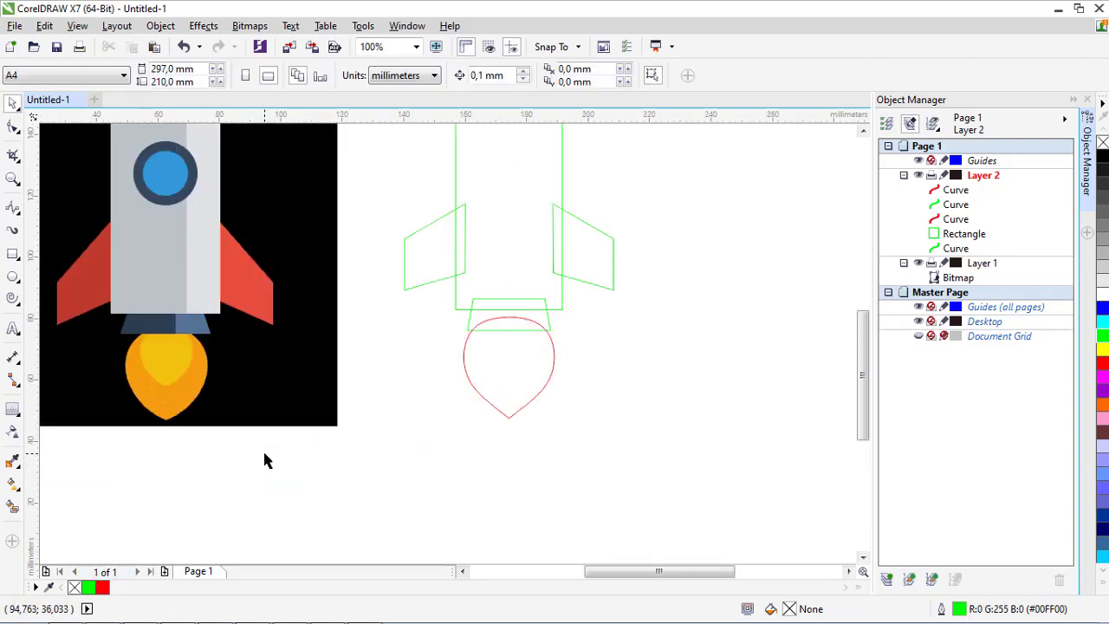
pyautogui.scroll(-1, 274, 450)
pyautogui.scroll(1, 239, 378)
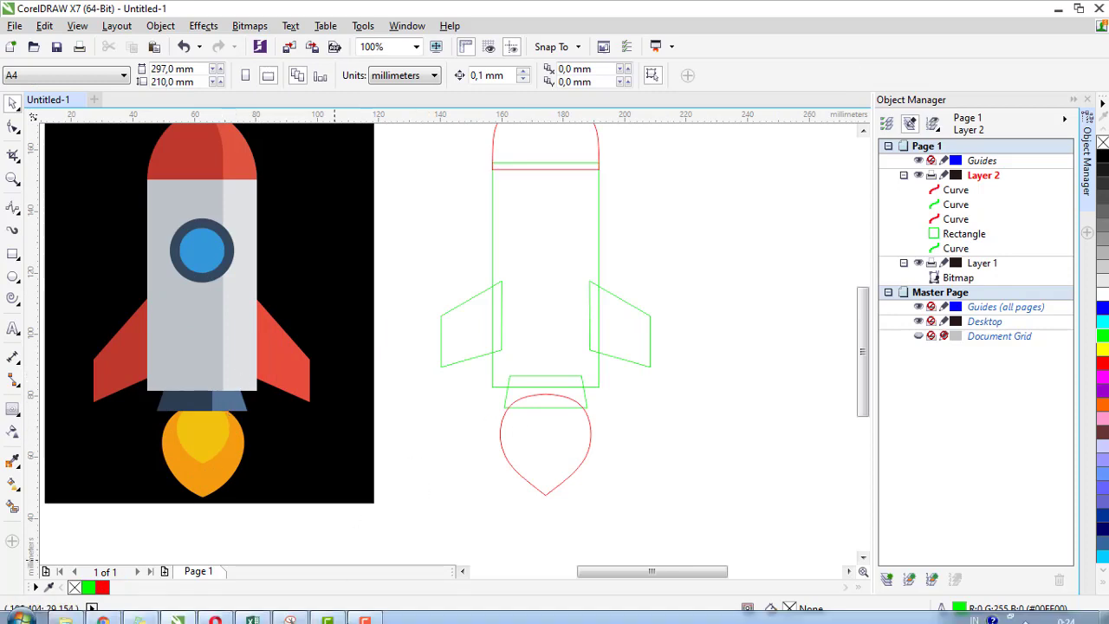
# Switch to Snipping Tool and copy the captured strip of color swatches.
pyautogui.click(290, 611)
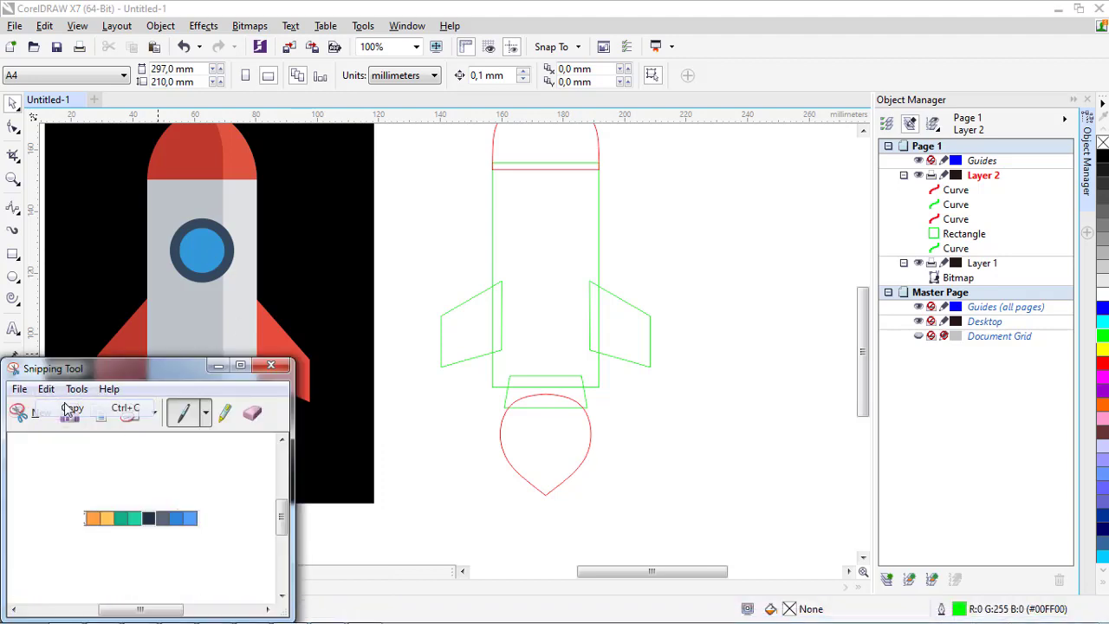
pyautogui.click(47, 390)
pyautogui.click(46, 389)
pyautogui.click(57, 409)
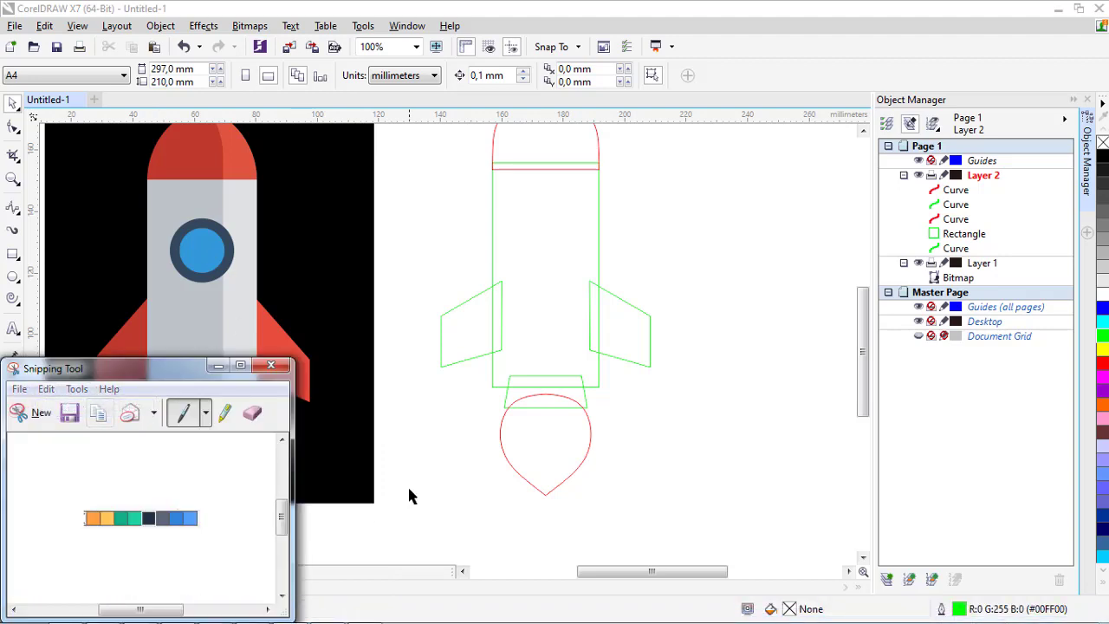
# Switch back to CorelDRAW, paste the color strip and place it in the empty area below the reference image and flame.
pyautogui.click(408, 495)
pyautogui.scroll(-2, 332, 371)
pyautogui.hotkey('ctrl', 'v')
pyautogui.moveTo(390, 385); pyautogui.dragTo(373, 462)
pyautogui.scroll(4, 382, 462)
# Sample all eight colors of the strip, from orange to light blue, into the document palette and delete the strip bitmap.
pyautogui.click(49, 589)
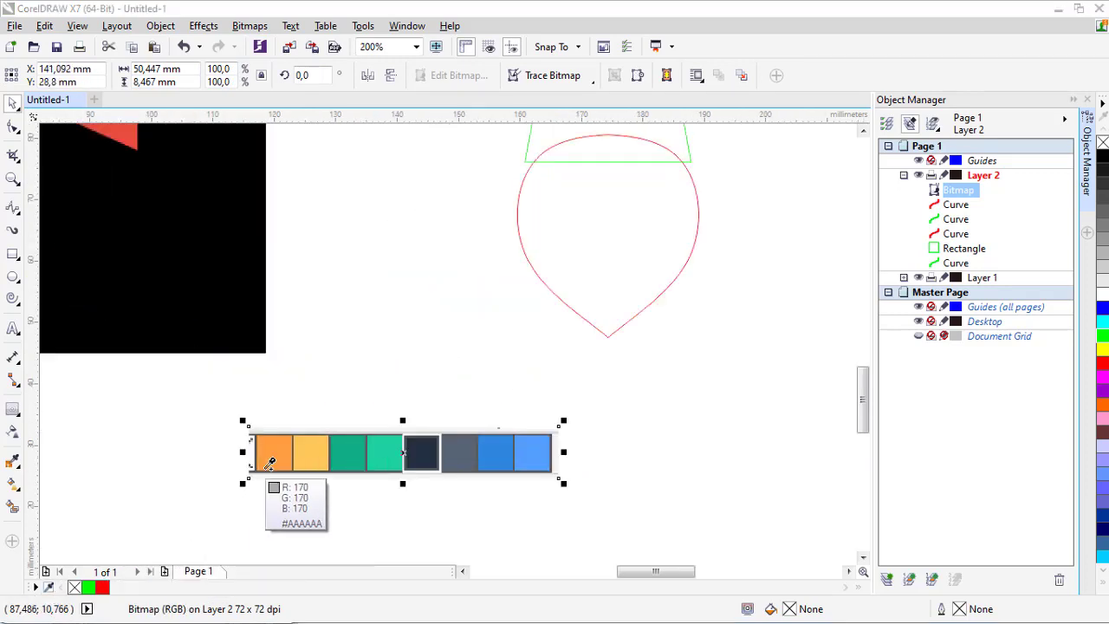
pyautogui.click(270, 452)
pyautogui.click(315, 452)
pyautogui.click(350, 451)
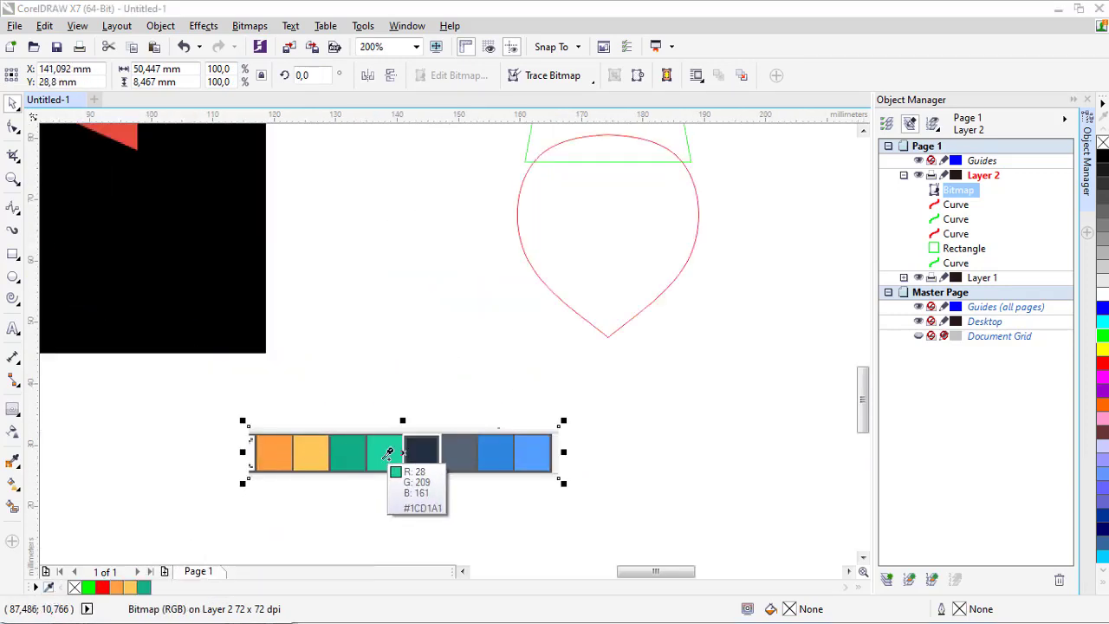
pyautogui.click(386, 451)
pyautogui.click(423, 451)
pyautogui.click(460, 451)
pyautogui.click(496, 451)
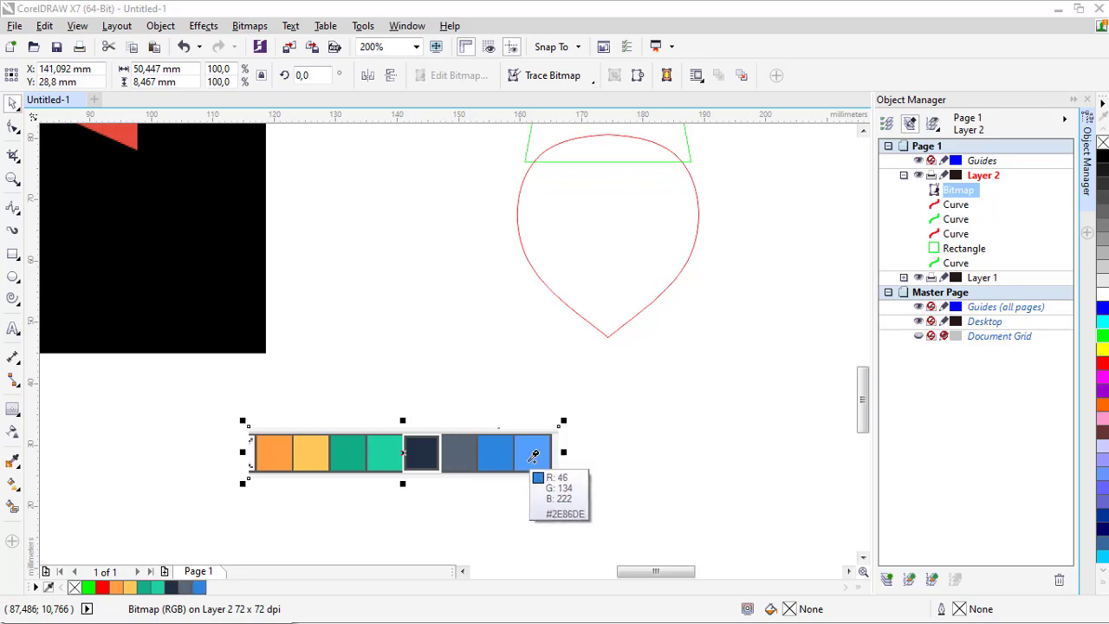
pyautogui.click(531, 452)
pyautogui.press('Delete')
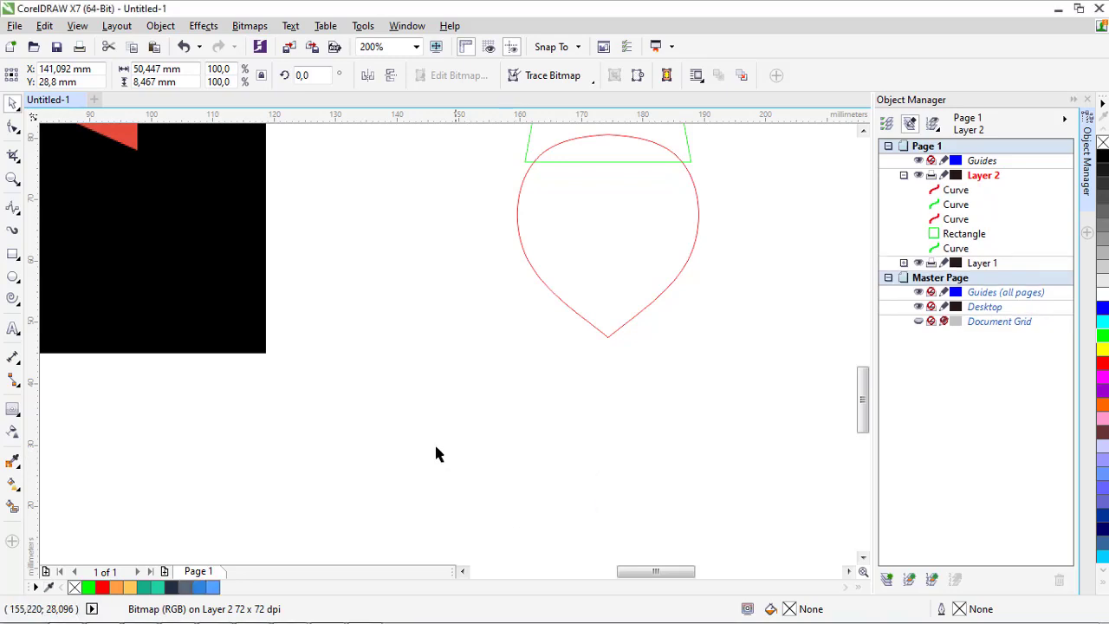
# Try coloring the flame with the orange #FF9F43 from the document palette, and undo it.
pyautogui.scroll(-2, 495, 318)
pyautogui.scroll(2, 490, 324)
pyautogui.click(487, 316)
pyautogui.scroll(-2, 486, 382)
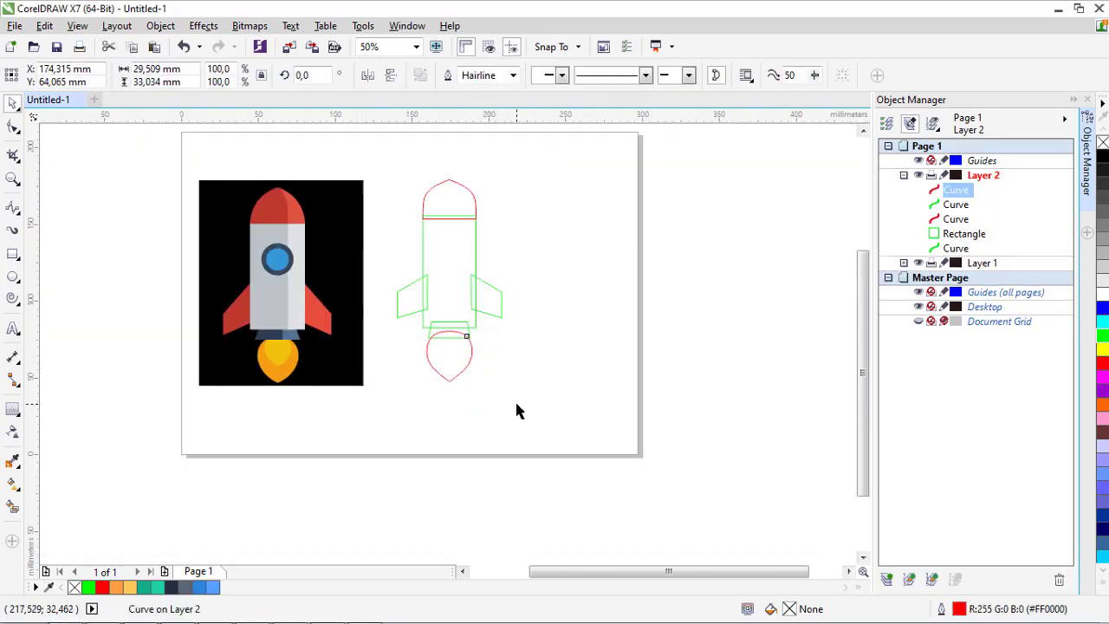
pyautogui.scroll(1, 453, 416)
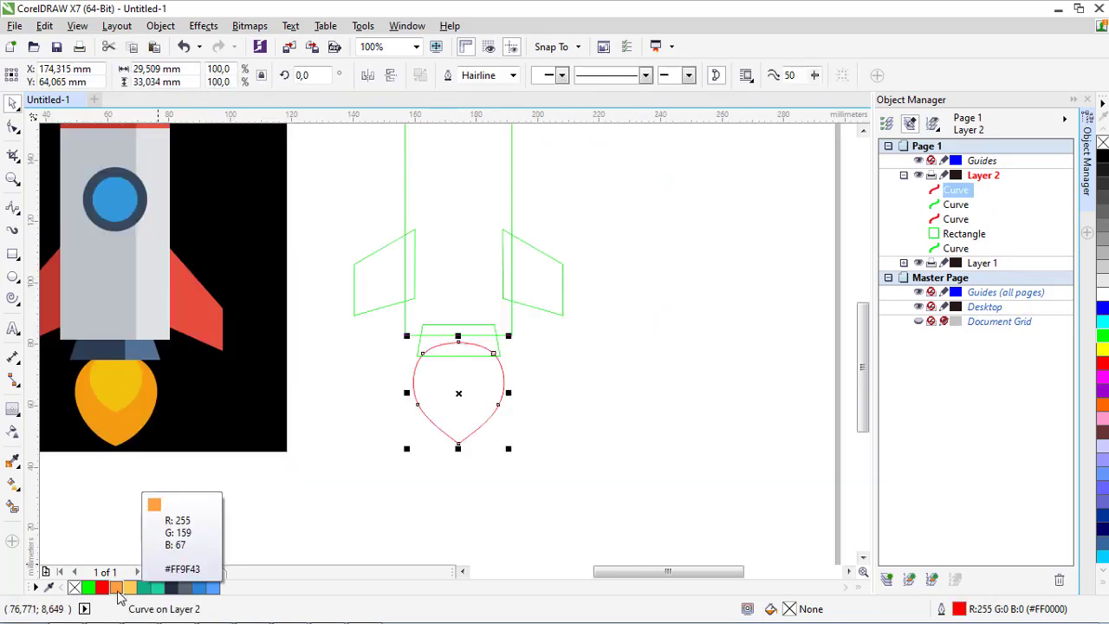
pyautogui.click(119, 589)
pyautogui.hotkey('ctrl', 'z')
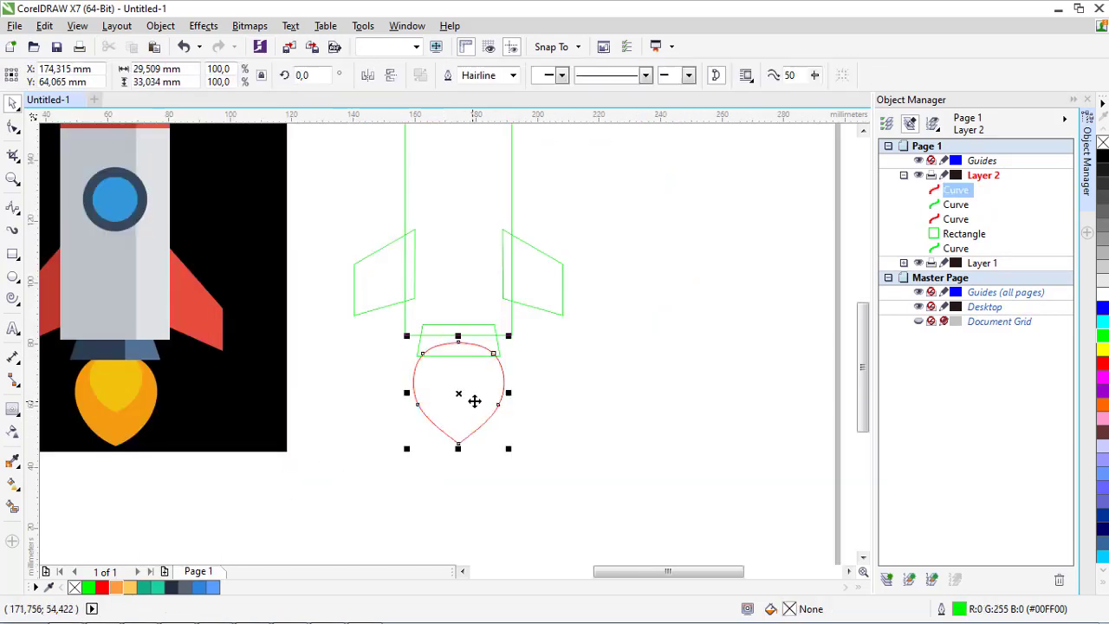
# Fill the flame with the orange #FF9F43 and place it at the bottom of Layer 2's stacking order.
pyautogui.scroll(1, 451, 348)
pyautogui.click(119, 587)
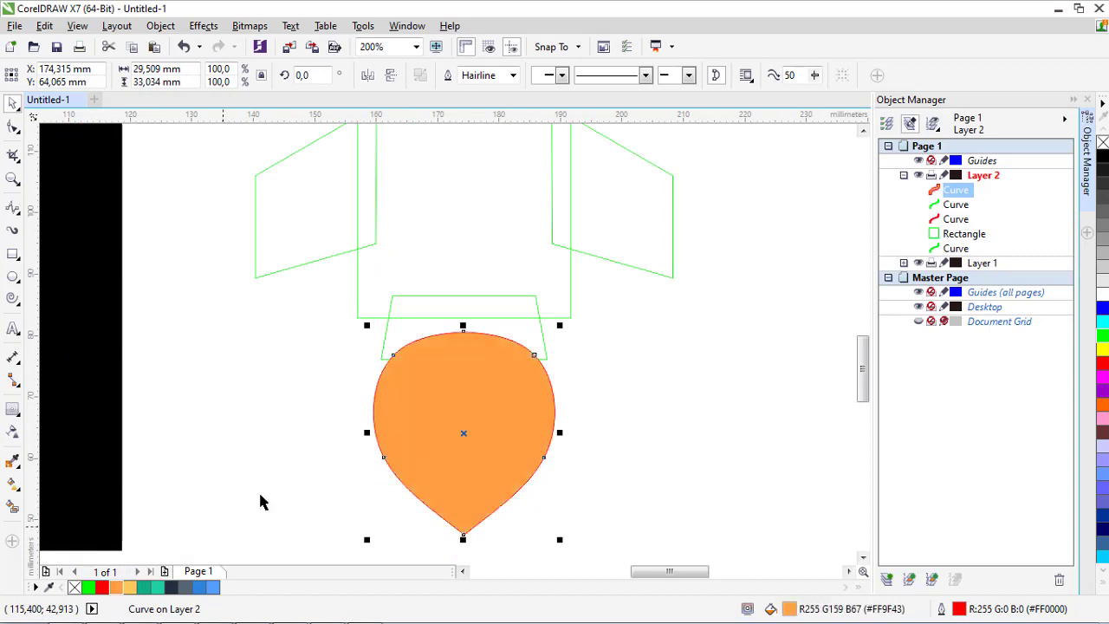
pyautogui.scroll(1, 408, 344)
pyautogui.scroll(-2, 398, 310)
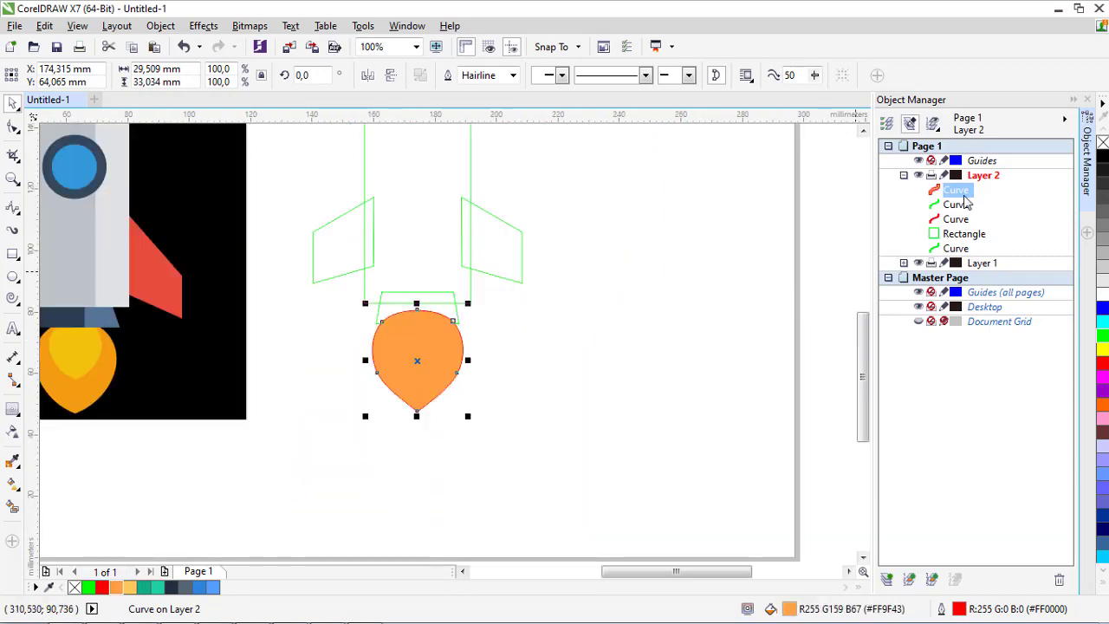
pyautogui.moveTo(966, 202); pyautogui.dragTo(957, 258)
pyautogui.scroll(-1, 405, 347)
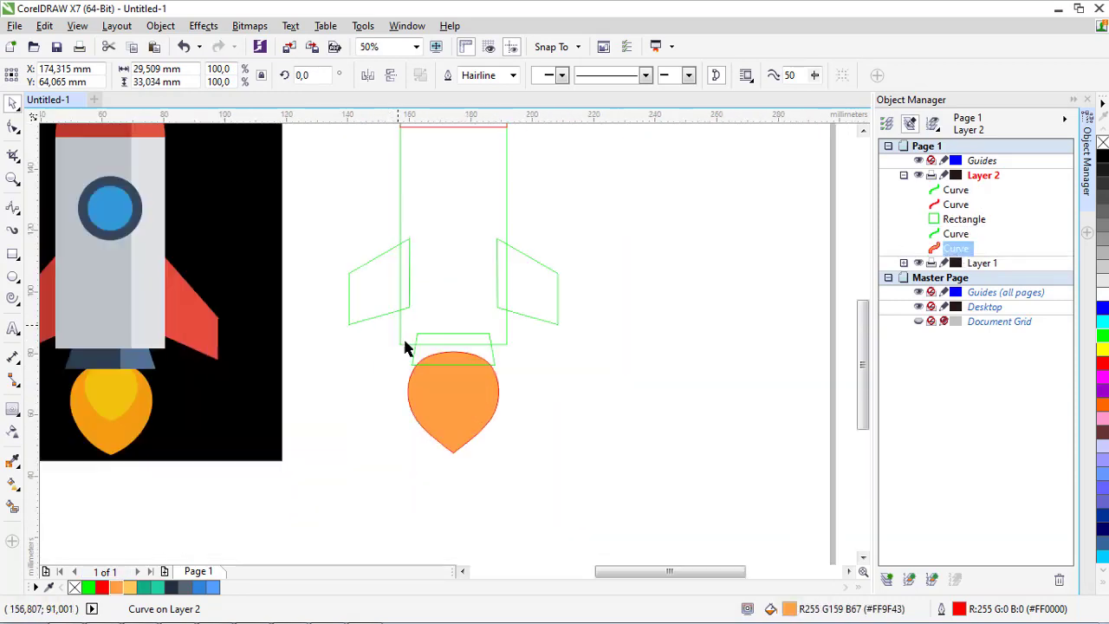
pyautogui.scroll(1, 404, 347)
pyautogui.scroll(-1, 512, 389)
pyautogui.press('Escape')
pyautogui.scroll(1, 474, 368)
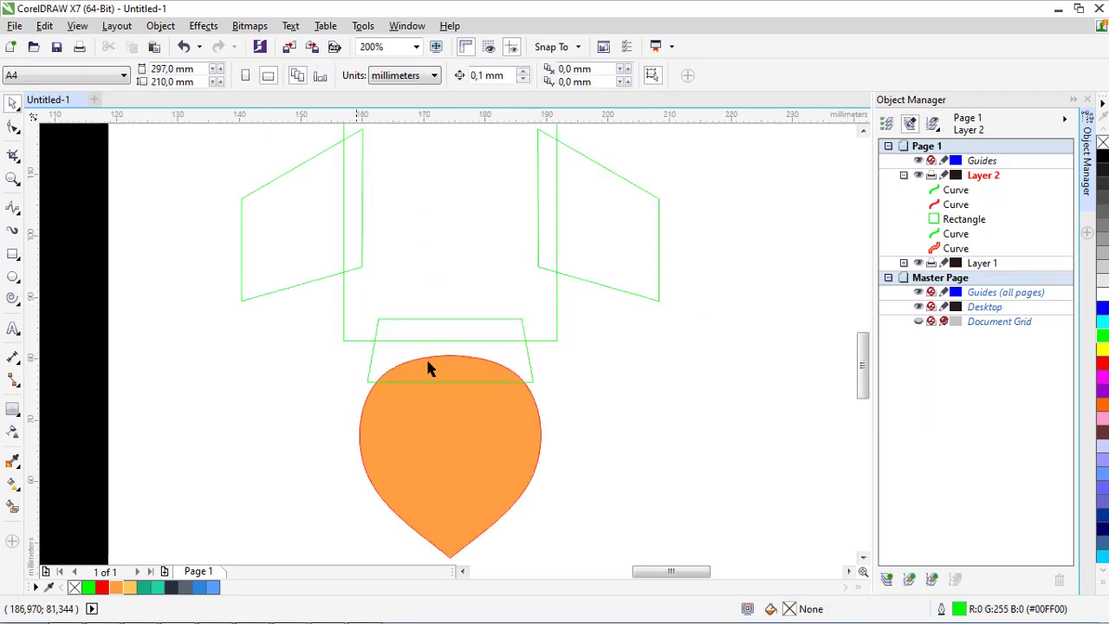
# Fill the nozzle between the rocket body and the flame with the slate grey #576574.
pyautogui.scroll(-1, 469, 368)
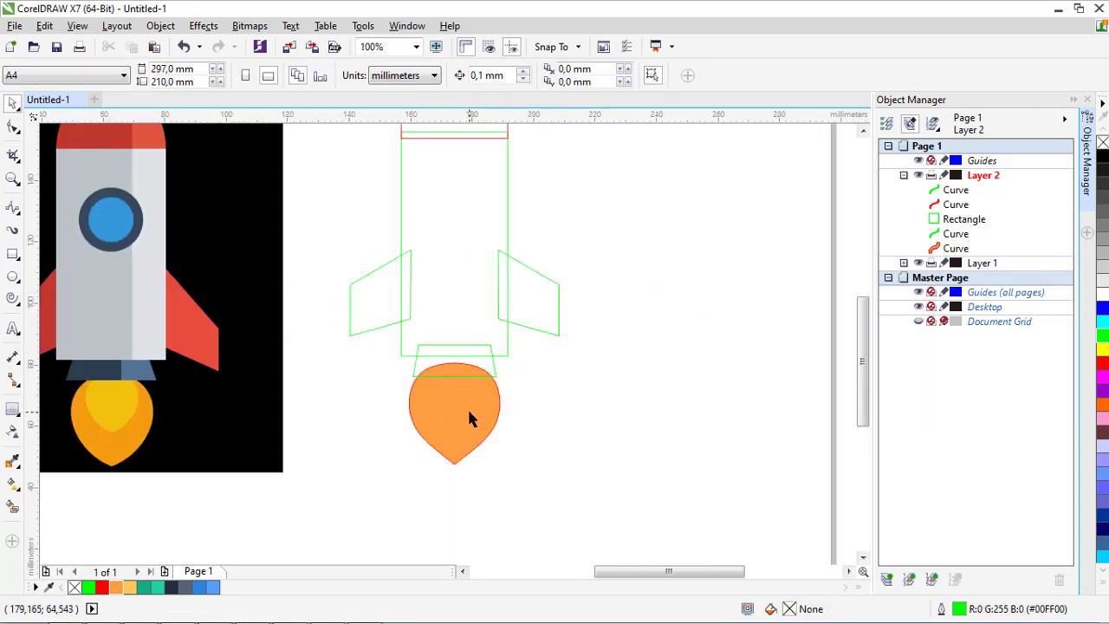
pyautogui.scroll(-1, 468, 416)
pyautogui.scroll(1, 449, 292)
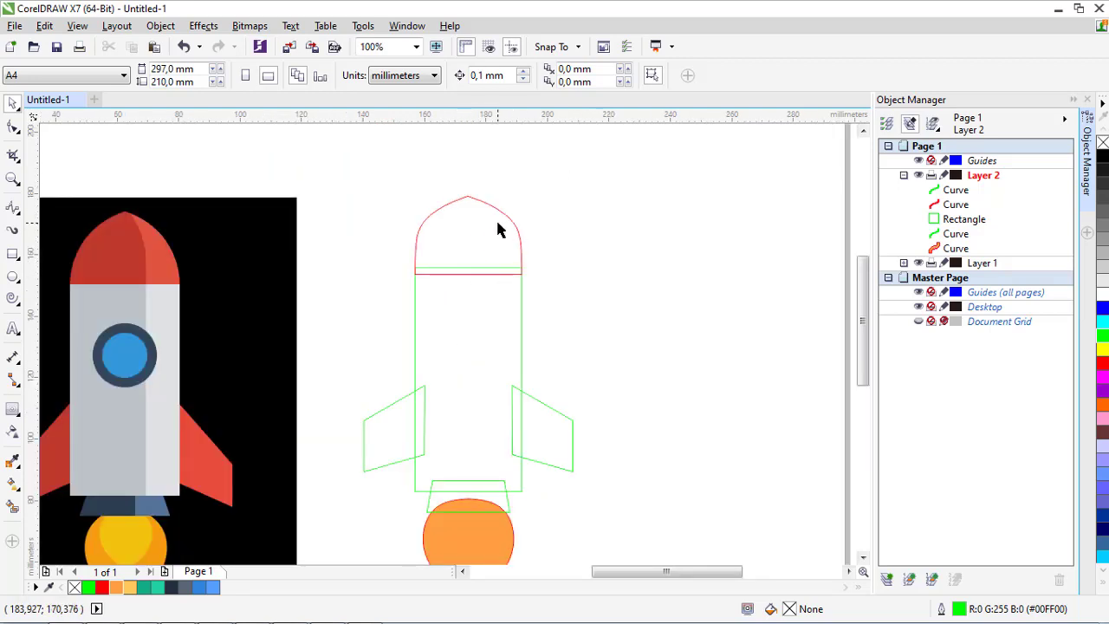
pyautogui.scroll(-1, 441, 247)
pyautogui.scroll(2, 446, 384)
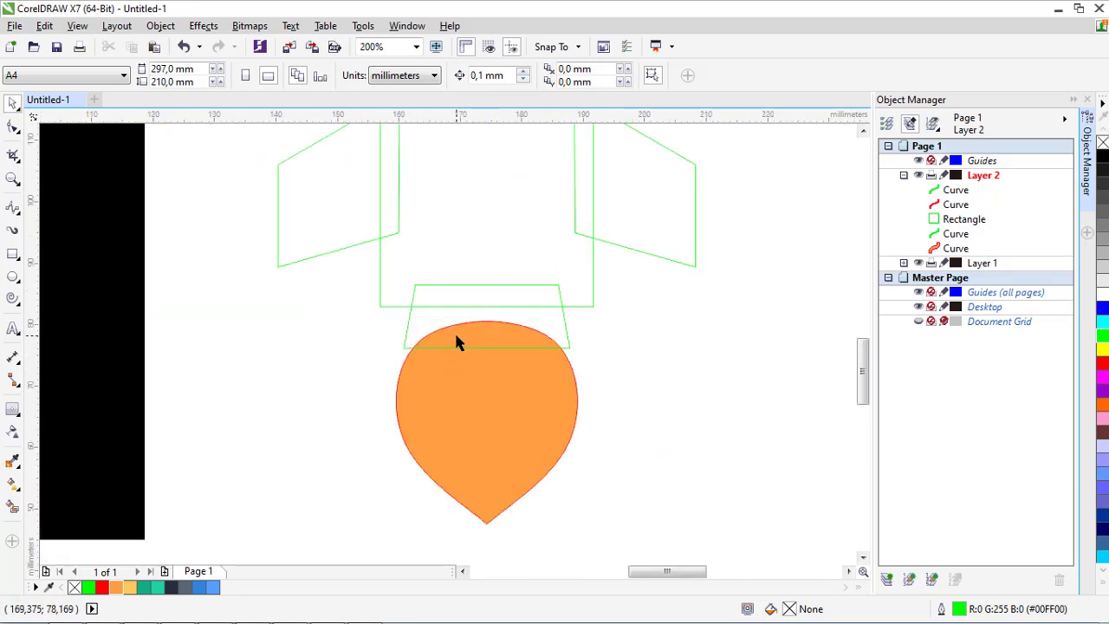
pyautogui.click(457, 343)
pyautogui.scroll(-1, 382, 379)
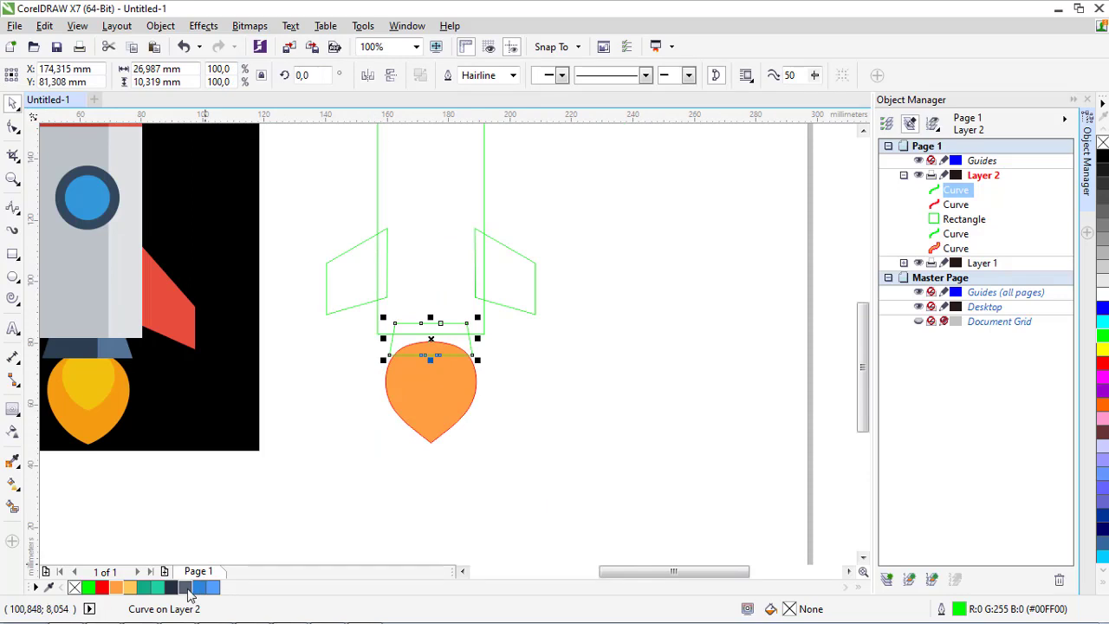
pyautogui.click(184, 587)
pyautogui.scroll(-1, 364, 481)
pyautogui.scroll(1, 410, 369)
# Fill the rocket's body rectangle with the light blue from the document palette.
pyautogui.click(410, 369)
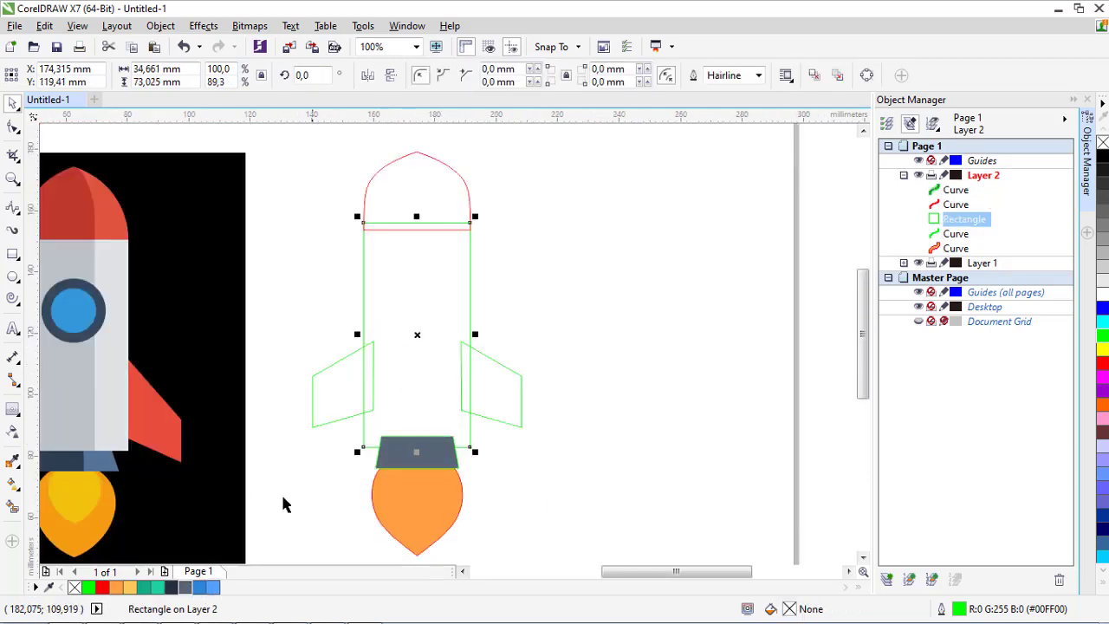
pyautogui.scroll(-1, 451, 415)
pyautogui.scroll(1, 416, 367)
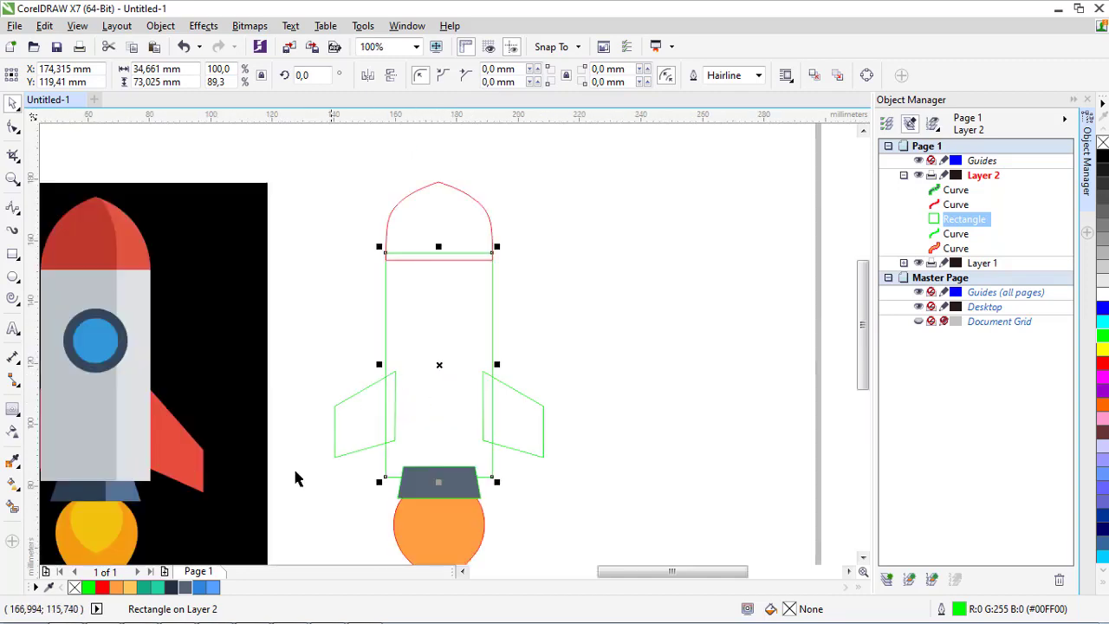
pyautogui.click(212, 588)
pyautogui.click(632, 326)
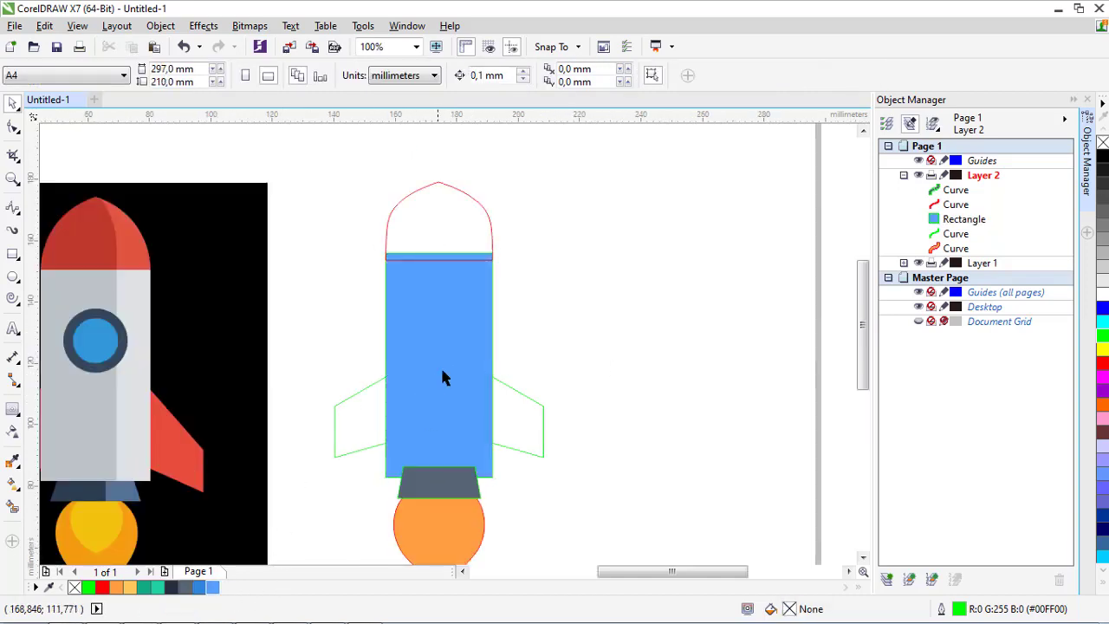
pyautogui.click(441, 366)
pyautogui.click(621, 383)
# Fill the two side fins and the nose cone with the dark green #10AC84.
pyautogui.click(496, 415)
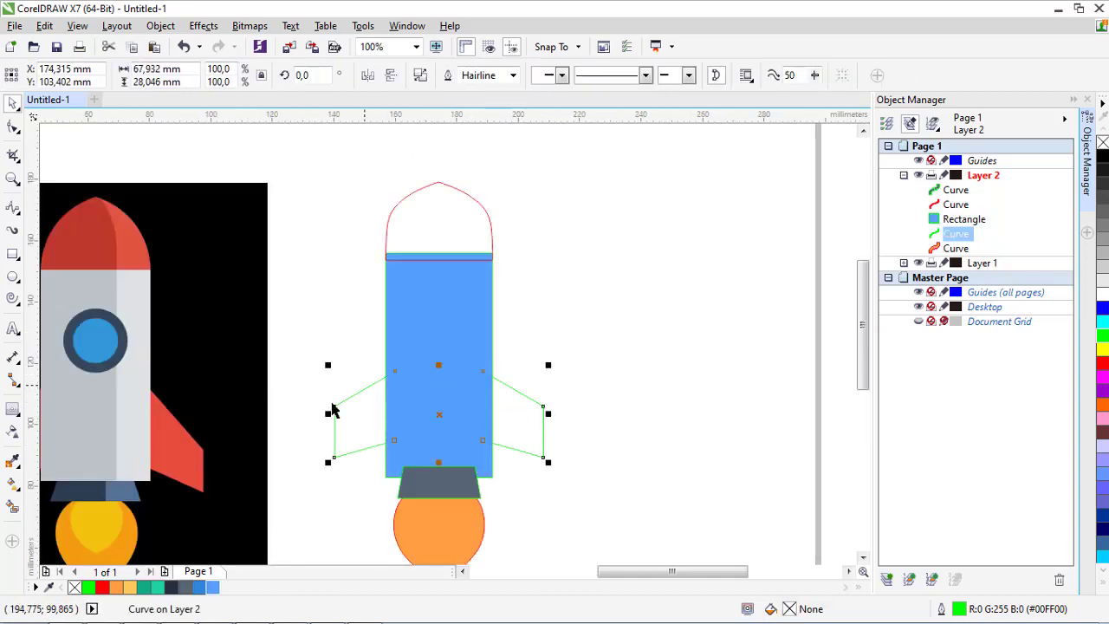
pyautogui.click(142, 588)
pyautogui.scroll(-1, 404, 396)
pyautogui.press('Escape')
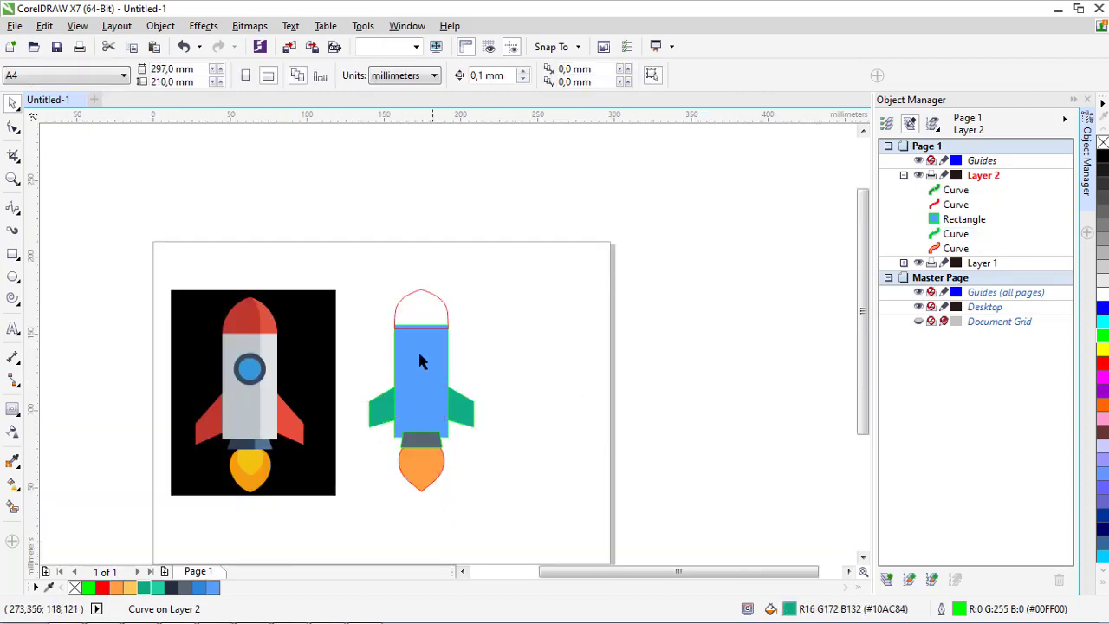
pyautogui.scroll(1, 421, 359)
pyautogui.click(446, 292)
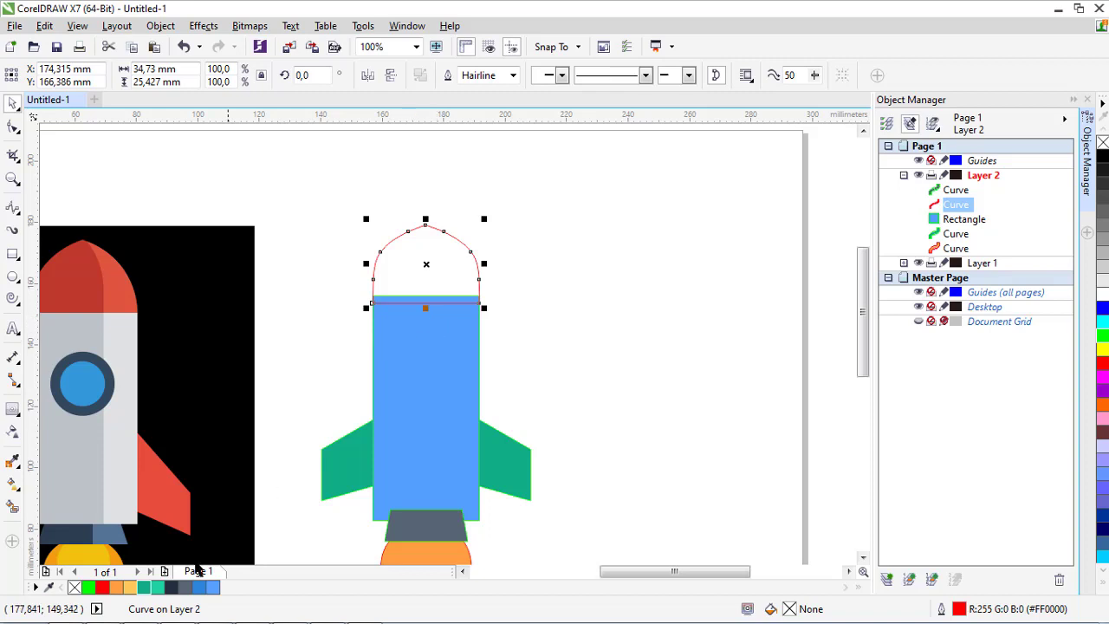
pyautogui.click(144, 588)
pyautogui.press('Escape')
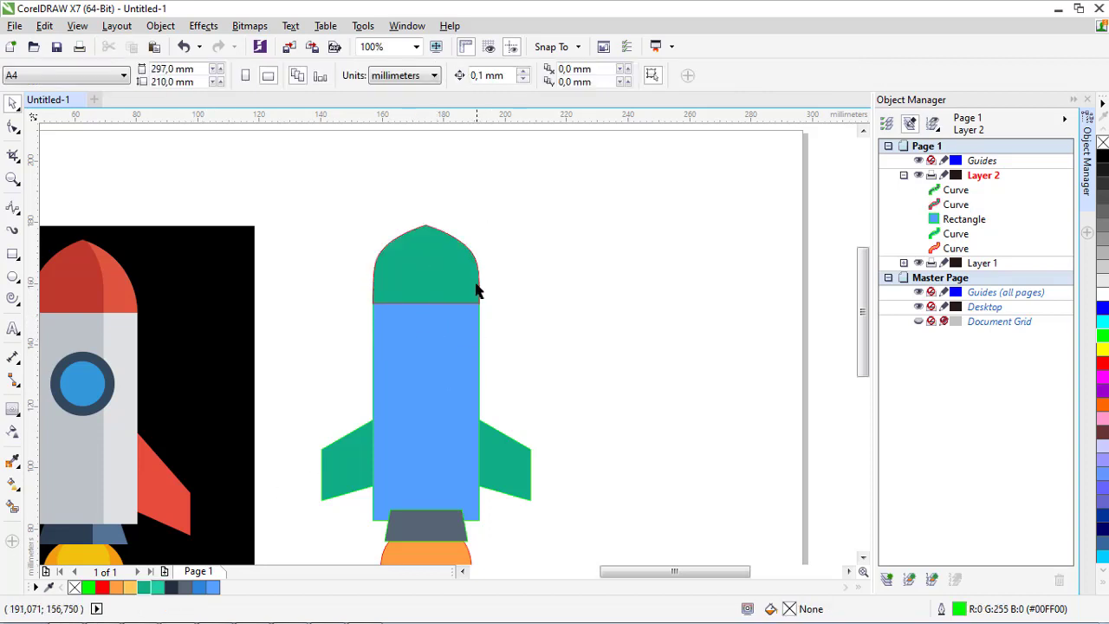
pyautogui.scroll(-2, 477, 290)
pyautogui.click(448, 362)
pyautogui.scroll(4, 448, 362)
pyautogui.scroll(-3, 443, 312)
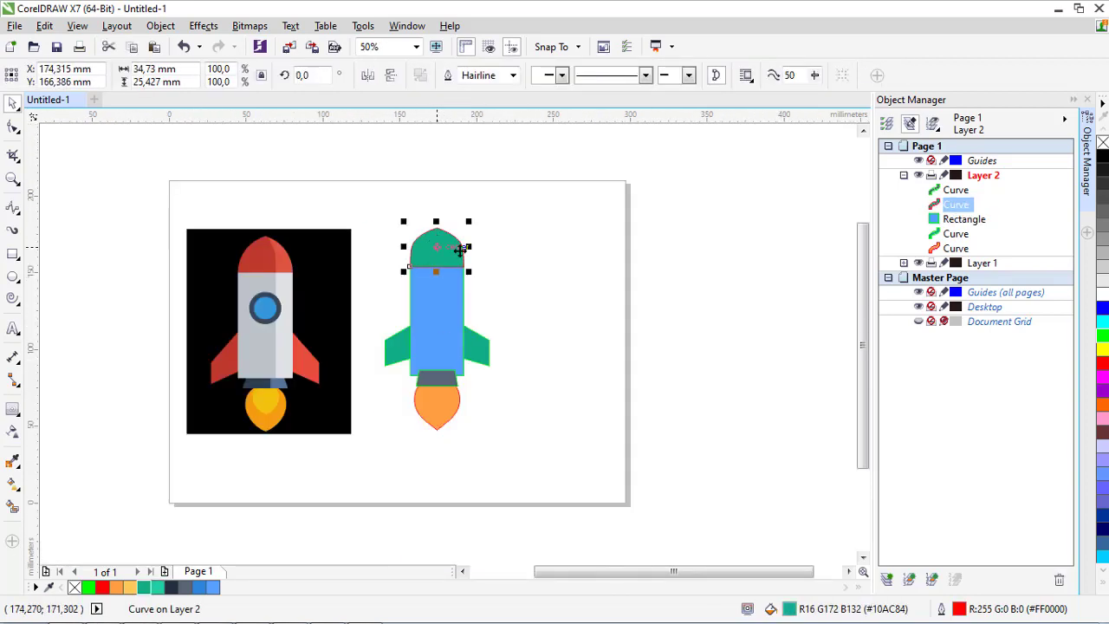
# Remove the outlines from all five rocket shapes.
pyautogui.click(528, 474)
pyautogui.moveTo(545, 495); pyautogui.dragTo(341, 205)
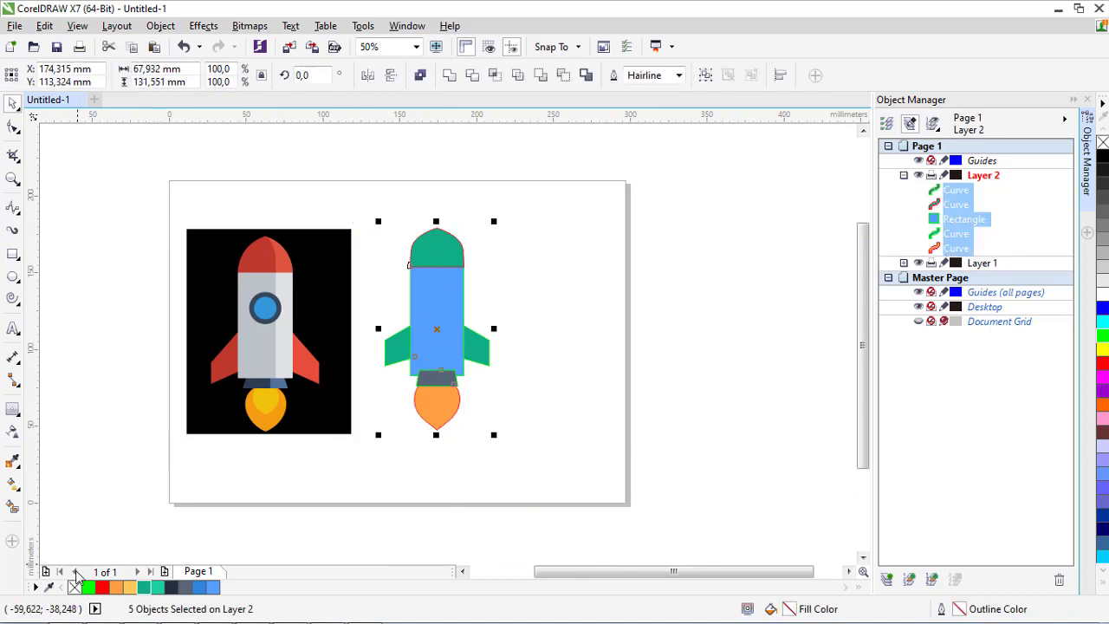
pyautogui.rightClick(75, 587)
pyautogui.click(537, 486)
pyautogui.scroll(2, 429, 382)
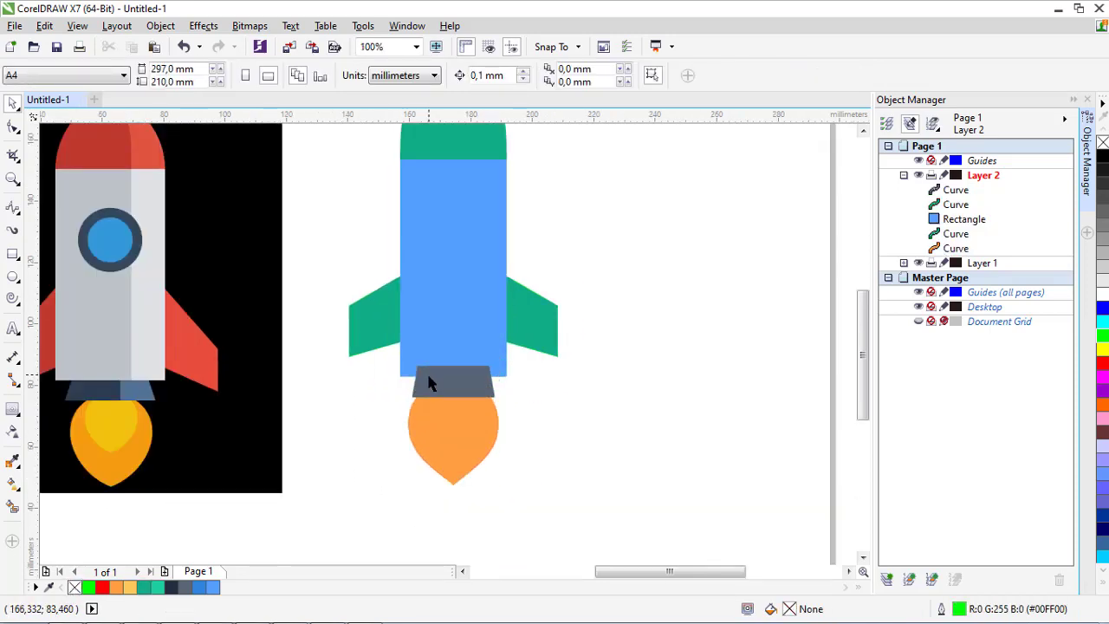
# Move the nozzle behind the body and fins in the stacking order, directly above the flame.
pyautogui.click(436, 388)
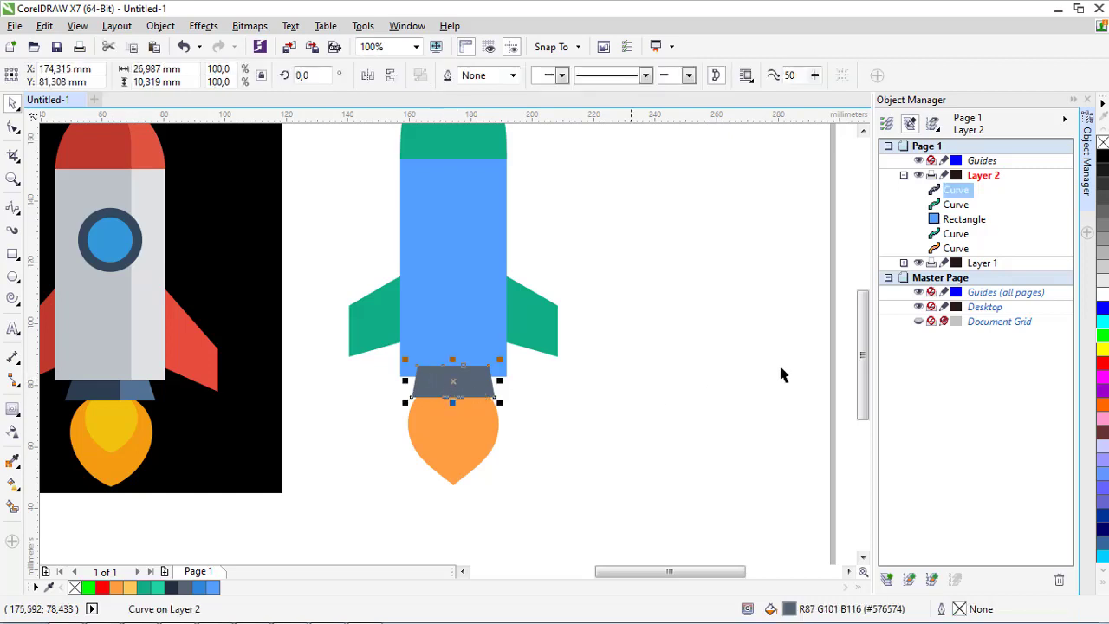
pyautogui.moveTo(959, 222); pyautogui.dragTo(954, 248)
pyautogui.click(564, 407)
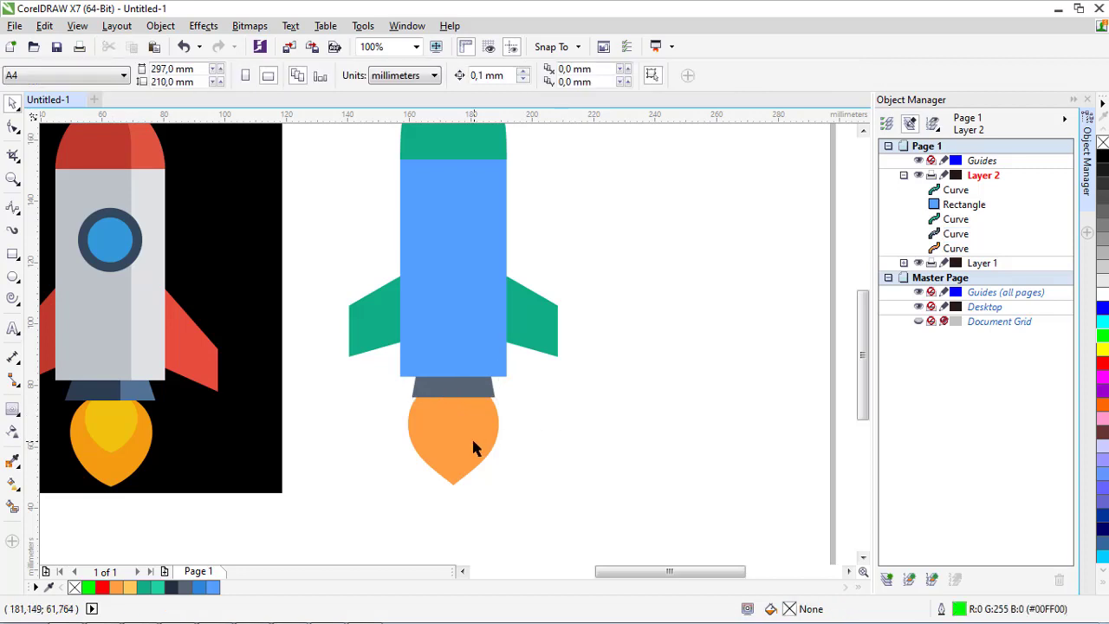
# Narrow the flame symmetrically to about 24.5 mm wide and raise it slightly behind the nozzle.
pyautogui.scroll(2, 474, 435)
pyautogui.click(474, 435)
pyautogui.moveTo(474, 435)
pyautogui.mouseDown()
pyautogui.moveTo(473, 424)
pyautogui.moveTo(520, 413)
pyautogui.moveTo(495, 430)
pyautogui.mouseUp()
pyautogui.scroll(-2, 494, 425)
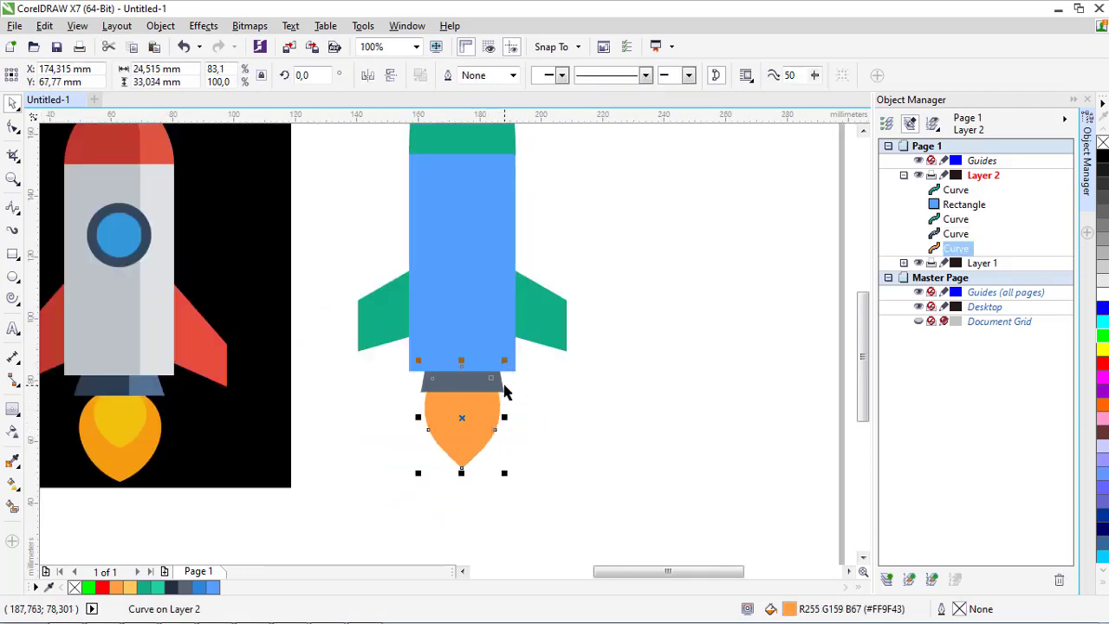
pyautogui.keyDown('shift'); pyautogui.click(507, 383); pyautogui.keyUp('shift')
pyautogui.scroll(-2, 513, 373)
pyautogui.moveTo(585, 472)
pyautogui.mouseDown()
pyautogui.moveTo(408, 248)
pyautogui.moveTo(390, 186)
pyautogui.mouseUp()
pyautogui.scroll(2, 508, 299)
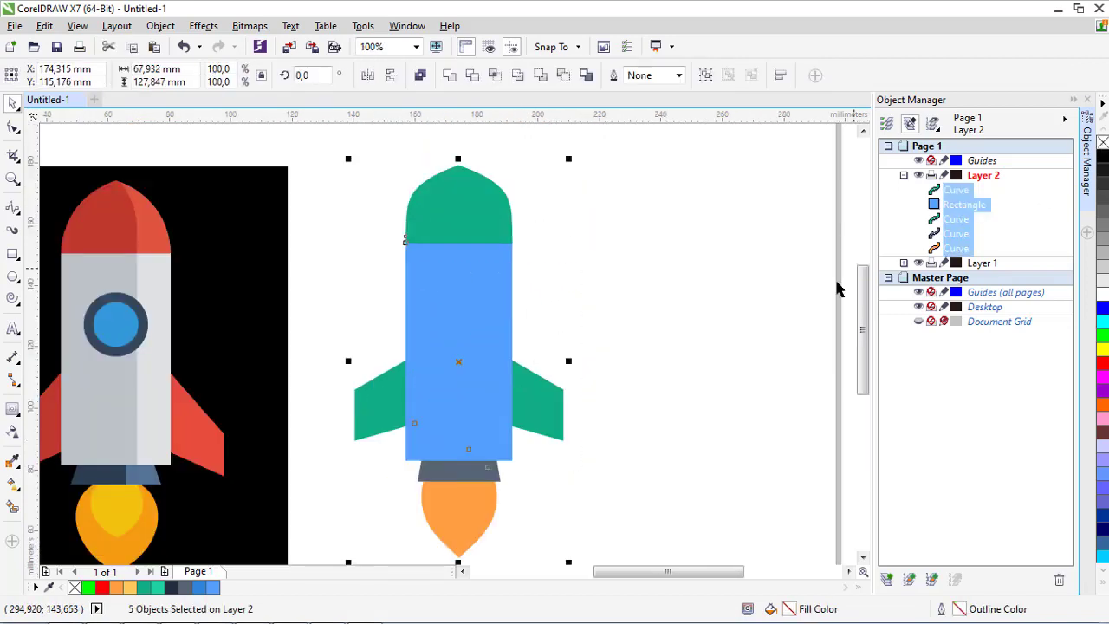
pyautogui.press('Escape')
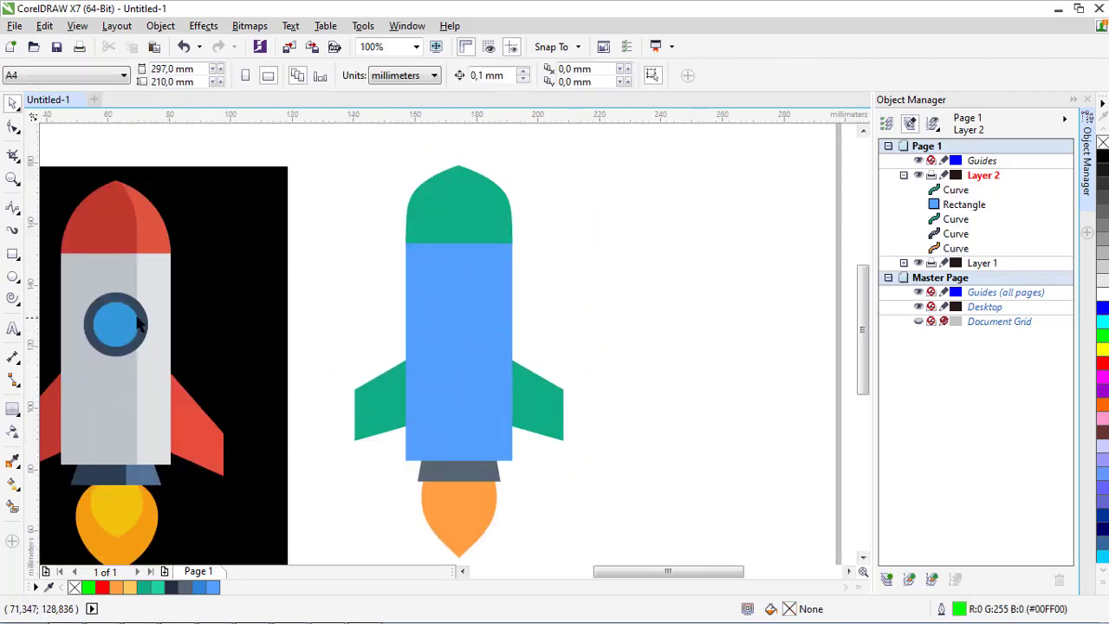
# Draw a circle about 25.4 mm in diameter on the upper body for the window and duplicate it in place.
pyautogui.click(13, 276)
pyautogui.moveTo(433, 279); pyautogui.dragTo(517, 388)
pyautogui.scroll(2, 480, 309)
pyautogui.press('KP_Add')
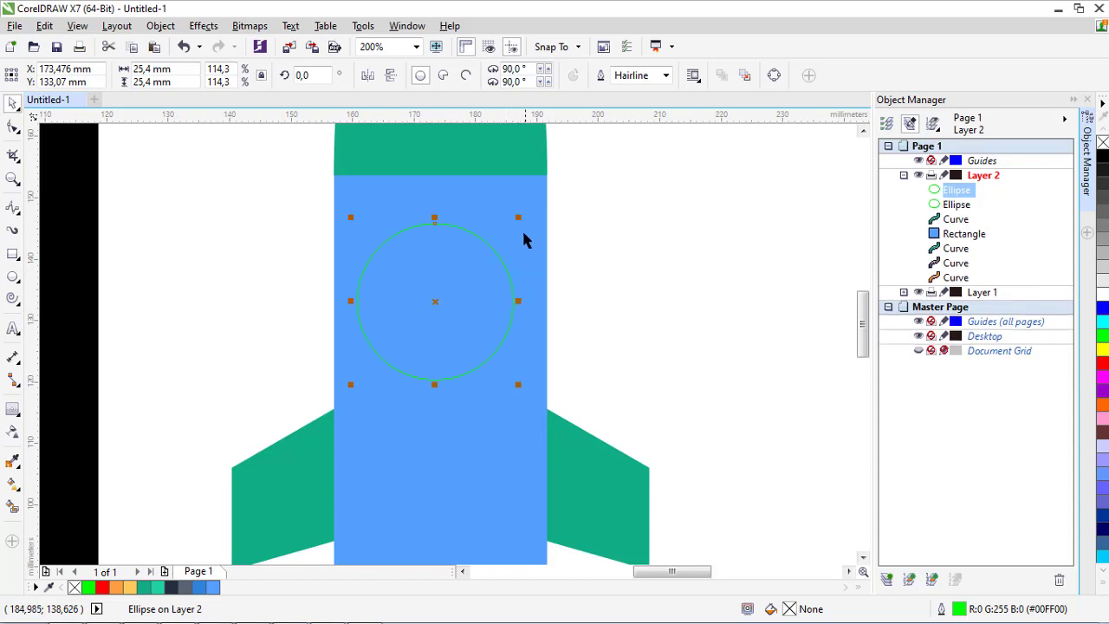
pyautogui.scroll(-2, 521, 227)
pyautogui.click(518, 232)
pyautogui.hotkey('shift', 'pageup')
pyautogui.hotkey('ctrl', 'z')
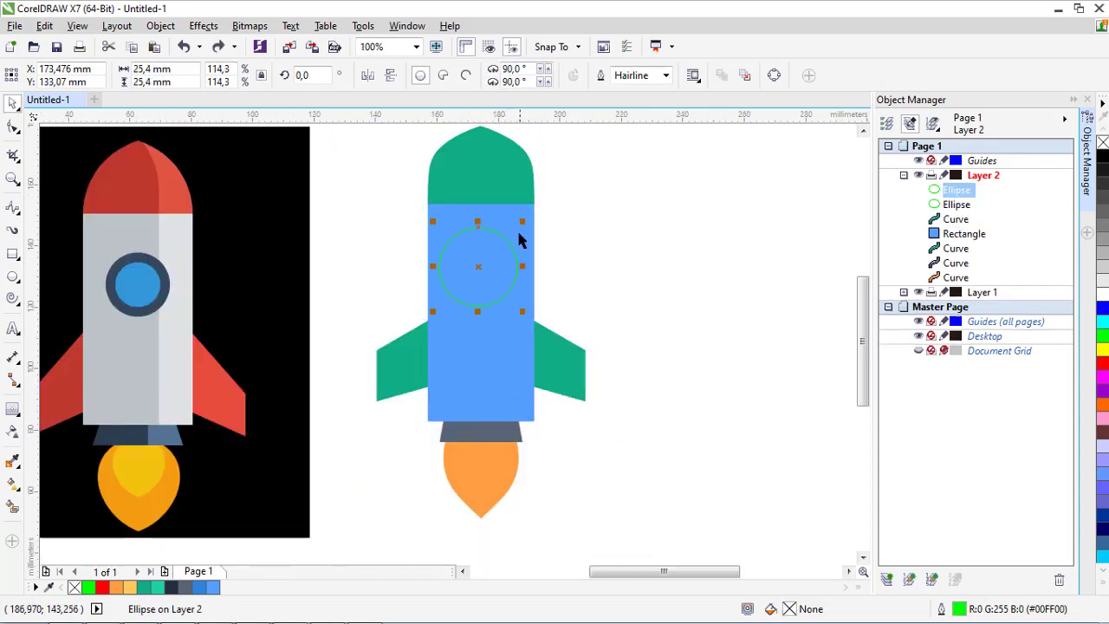
# Shrink the duplicate circle about its centre to about 17.2 mm in diameter and fill it with slate grey #576574.
pyautogui.moveTo(522, 224); pyautogui.dragTo(520, 237)
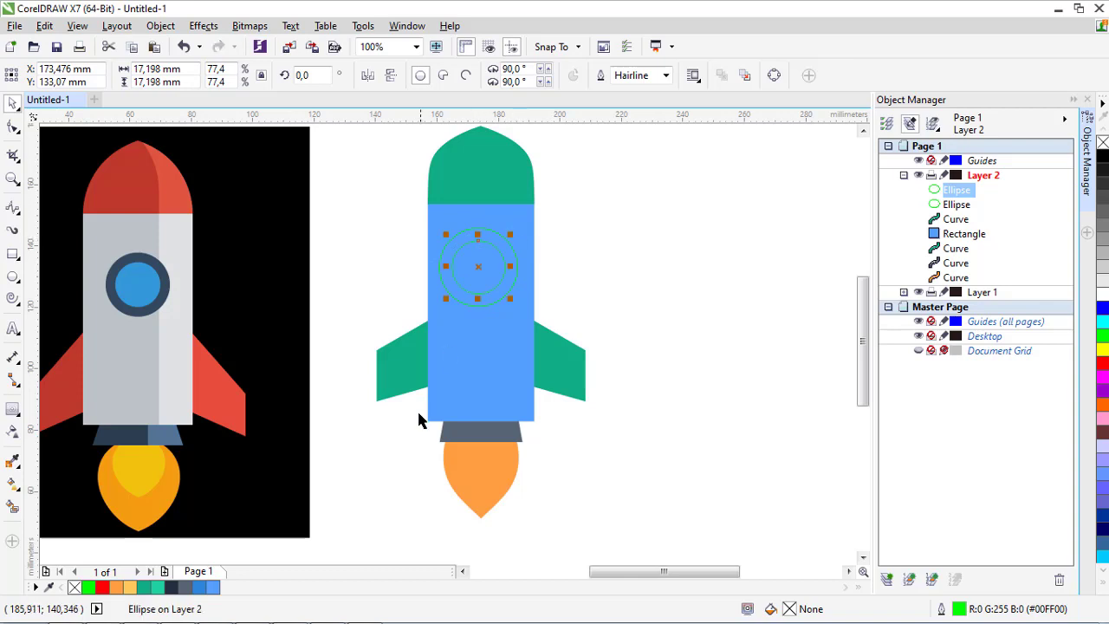
pyautogui.click(186, 588)
pyautogui.scroll(1, 523, 295)
# Fill the outer window circle with dark navy #222F3E and centre both circles horizontally on the rocket body.
pyautogui.click(446, 306)
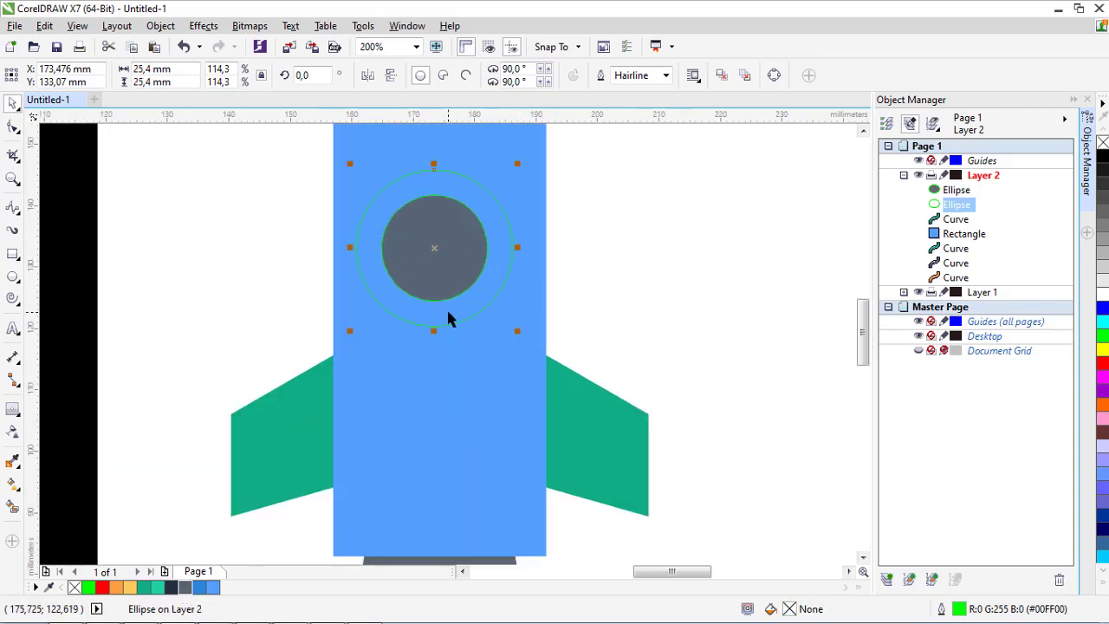
pyautogui.scroll(-1, 447, 307)
pyautogui.click(171, 589)
pyautogui.moveTo(667, 383); pyautogui.dragTo(350, 227)
pyautogui.keyDown('shift'); pyautogui.click(490, 334); pyautogui.keyUp('shift')
pyautogui.press('c')
pyautogui.press('Escape')
# Shrink the outer window circle slightly about its centre and remove the outlines from both circles.
pyautogui.scroll(1, 447, 302)
pyautogui.click(469, 340)
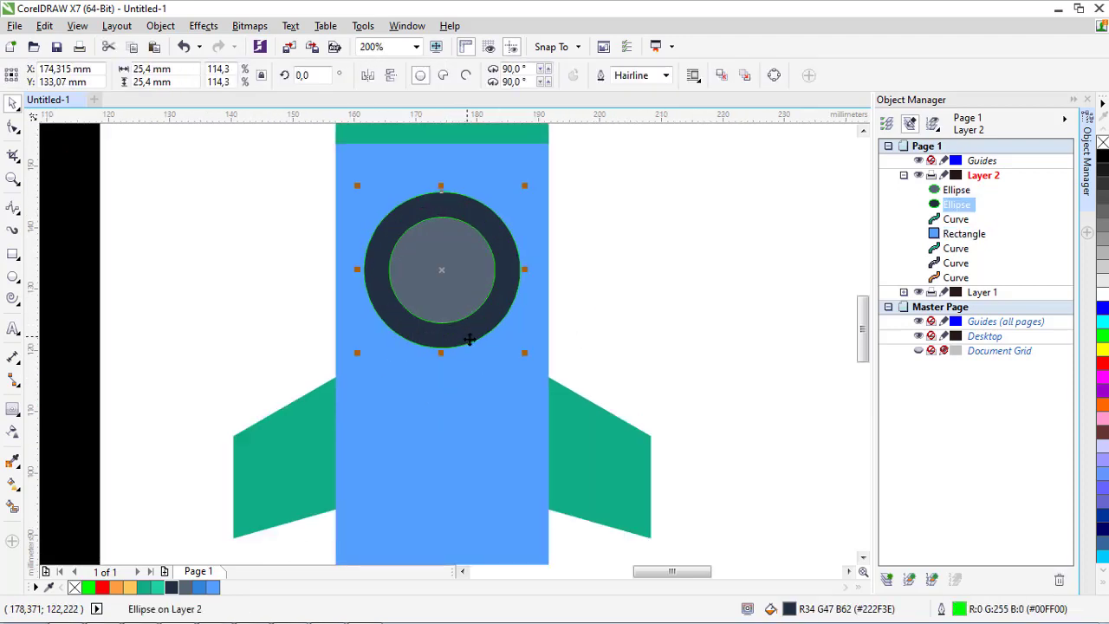
pyautogui.moveTo(525, 355); pyautogui.dragTo(516, 345)
pyautogui.scroll(-1, 498, 325)
pyautogui.moveTo(329, 217); pyautogui.dragTo(599, 379)
pyautogui.rightClick(73, 588)
pyautogui.scroll(-1, 460, 341)
pyautogui.moveTo(574, 501); pyautogui.dragTo(377, 208)
pyautogui.click(507, 416)
pyautogui.scroll(1, 487, 375)
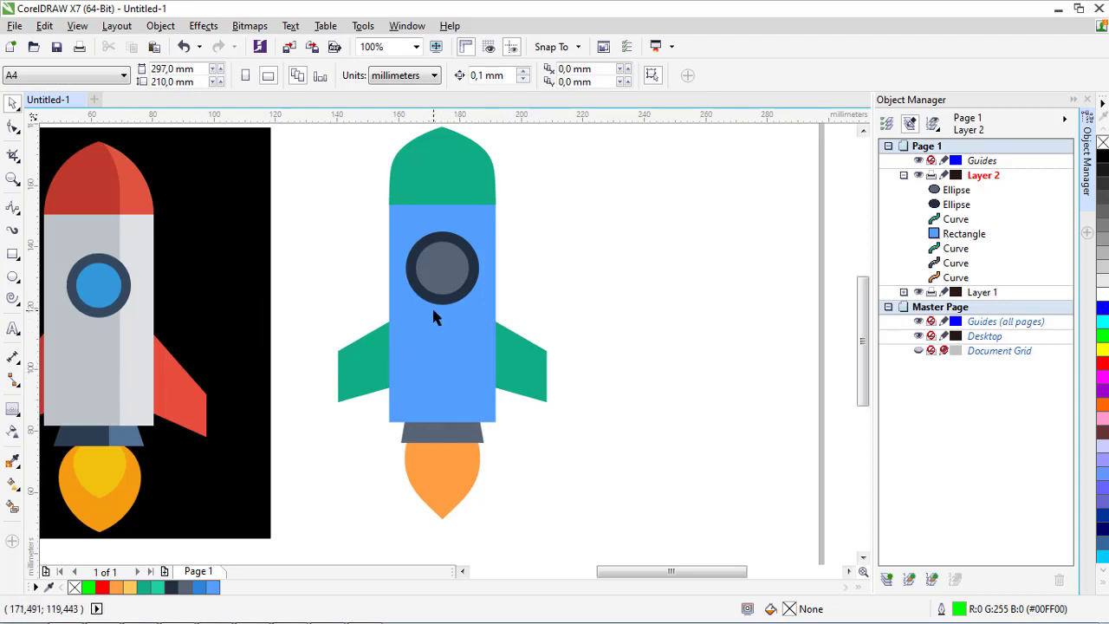
# Make an inner flame from a copy of the flame raised about 10 mm, narrowed to about 16 mm and filled with yellow #FECA57.
pyautogui.scroll(-1, 391, 321)
pyautogui.scroll(1, 417, 351)
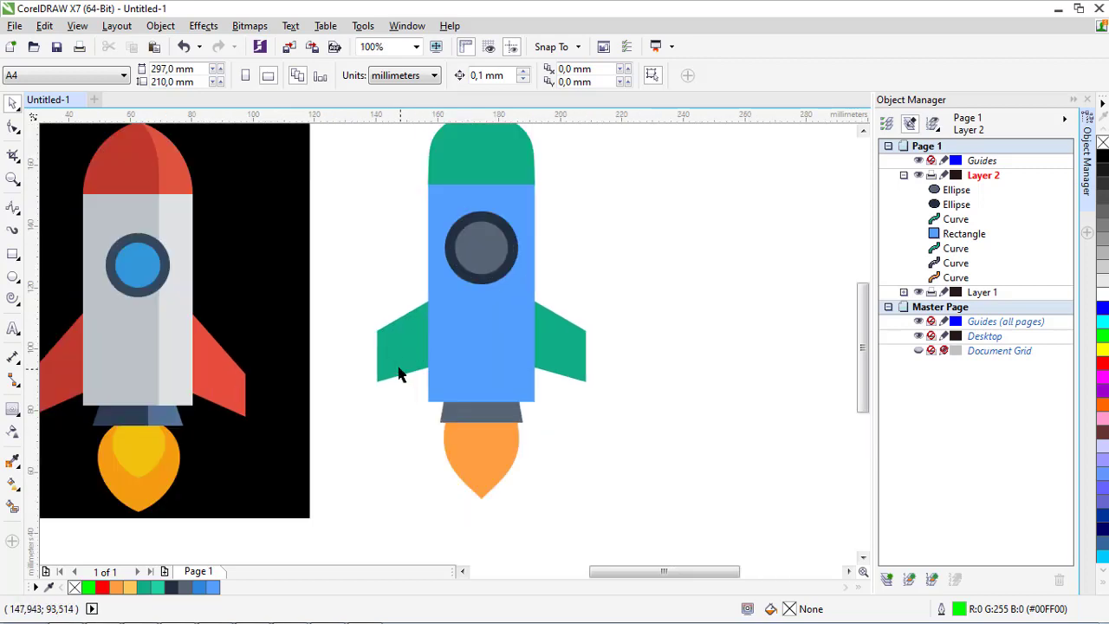
pyautogui.click(488, 412)
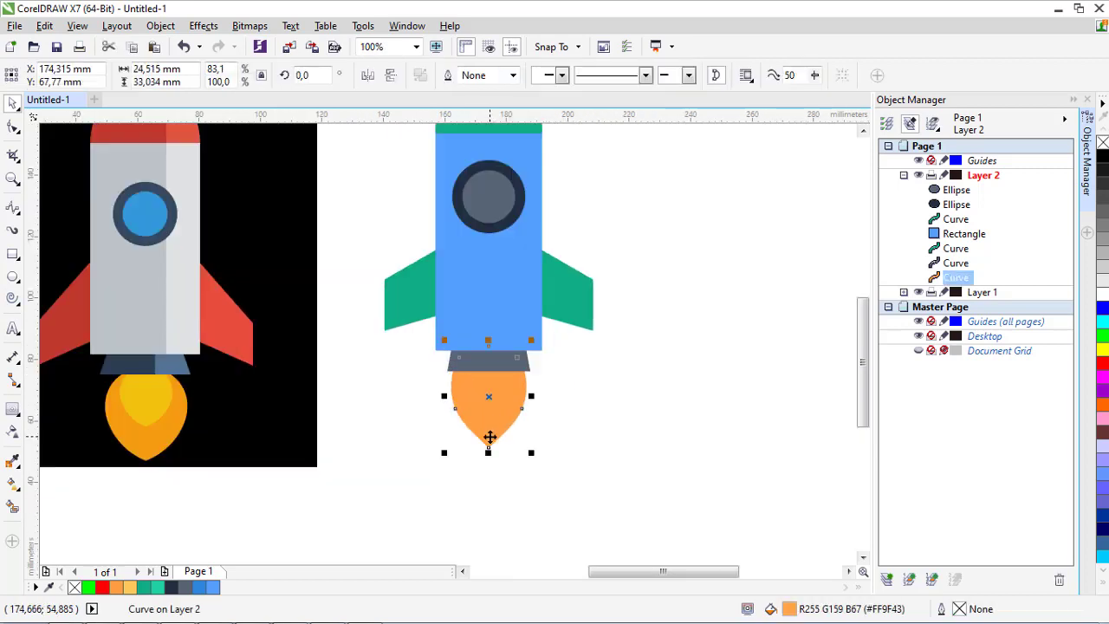
pyautogui.scroll(1, 491, 441)
pyautogui.hotkey('ctrl', 'd')
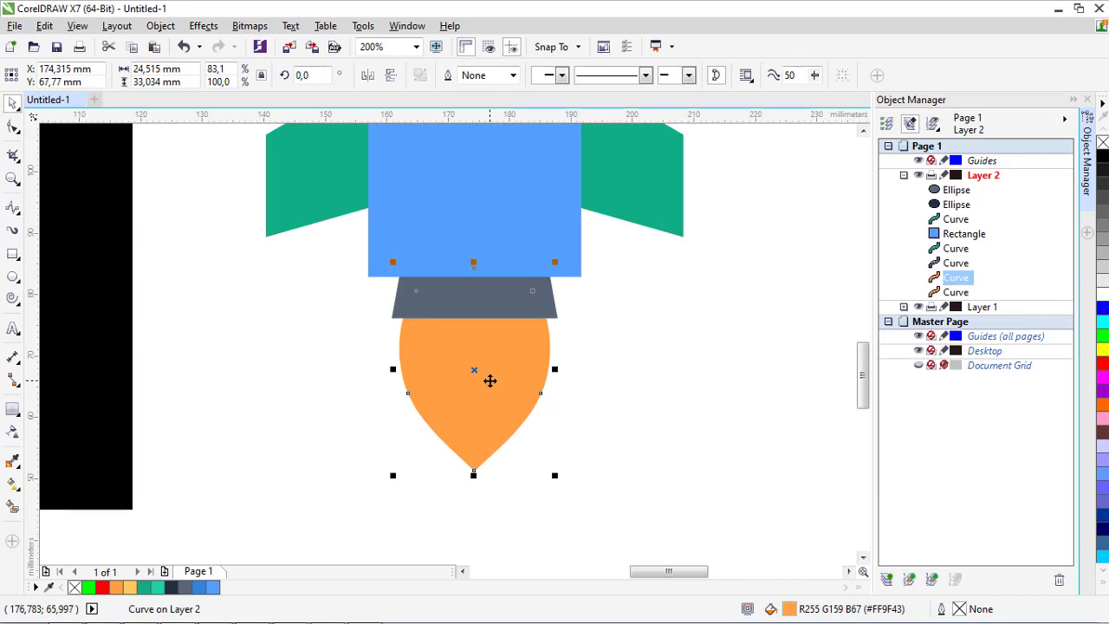
pyautogui.moveTo(495, 394); pyautogui.dragTo(503, 331)
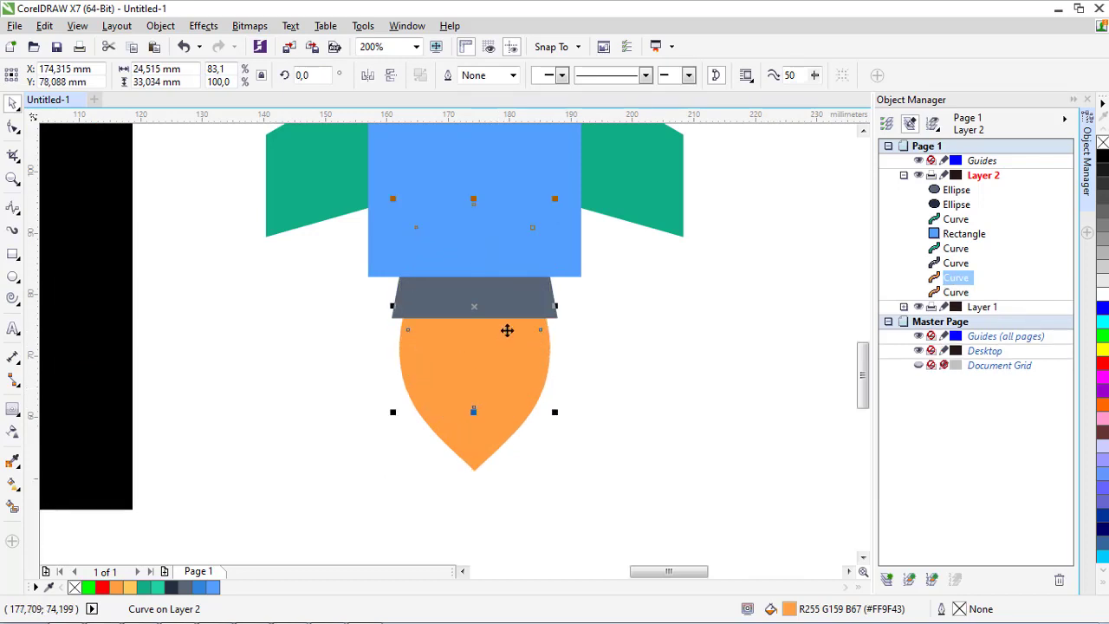
pyautogui.click(130, 587)
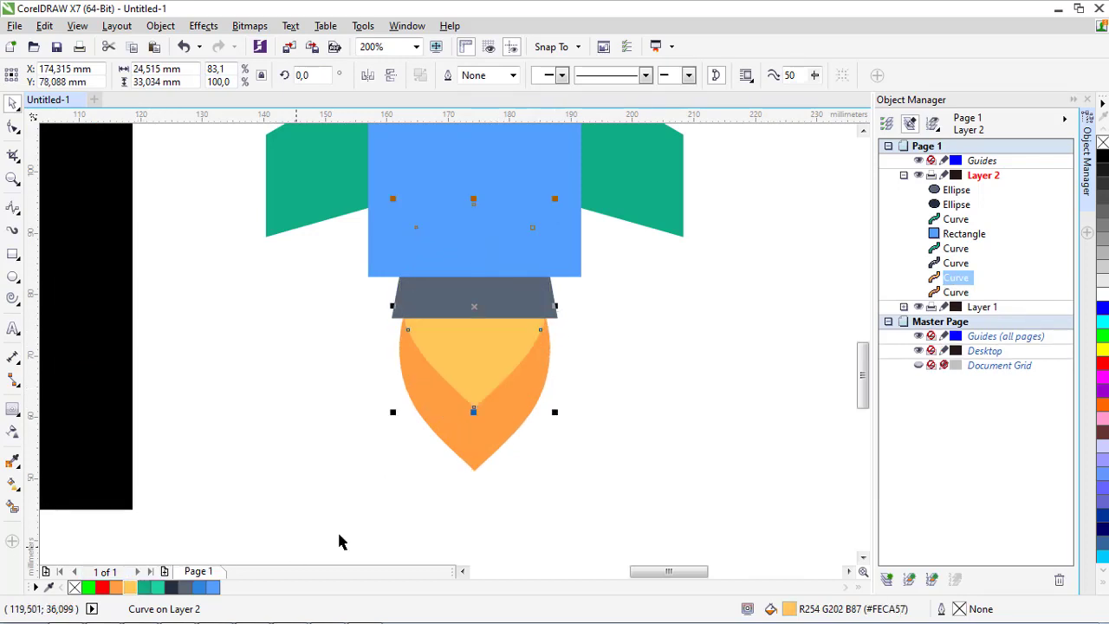
pyautogui.moveTo(554, 305); pyautogui.dragTo(528, 306)
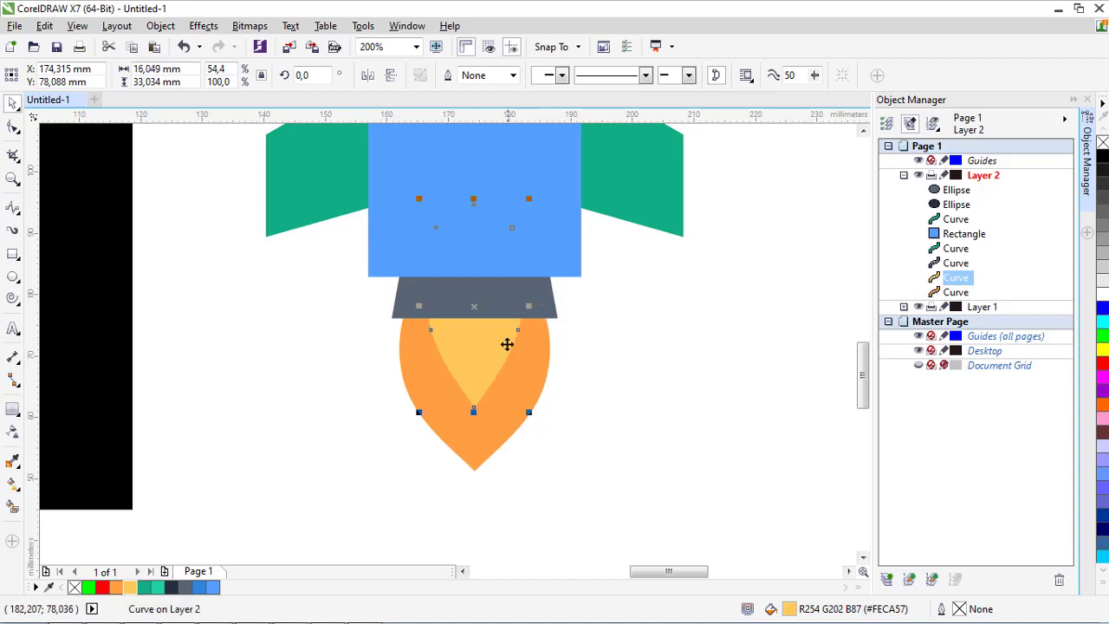
# Shorten the yellow inner flame to about 27 mm high.
pyautogui.moveTo(475, 412)
pyautogui.mouseDown()
pyautogui.moveTo(486, 384)
pyautogui.moveTo(476, 391)
pyautogui.mouseUp()
pyautogui.click(575, 408)
pyautogui.keyDown('shift'); pyautogui.click(532, 389); pyautogui.keyUp('shift')
pyautogui.click(600, 420)
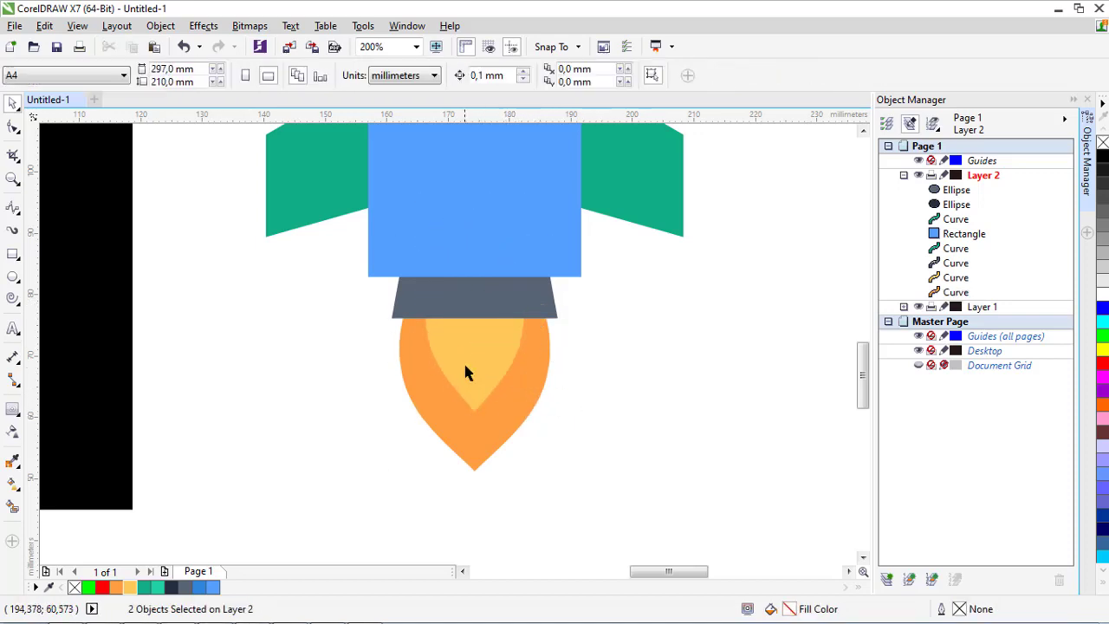
pyautogui.click(475, 376)
pyautogui.scroll(-2, 475, 379)
pyautogui.click(539, 399)
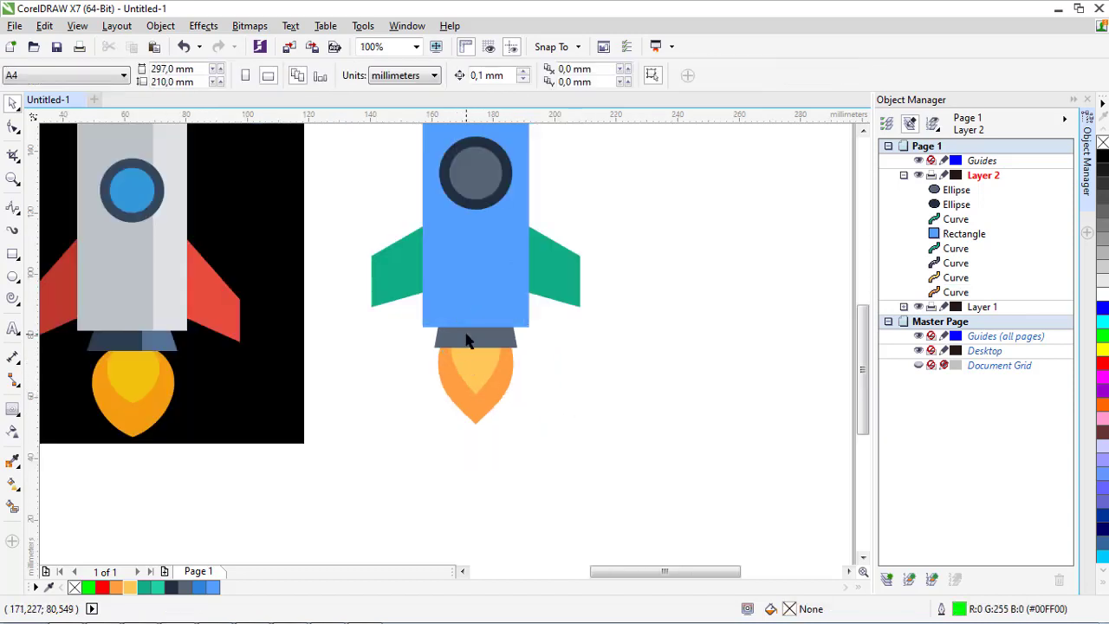
pyautogui.scroll(-2, 459, 360)
pyautogui.scroll(2, 454, 231)
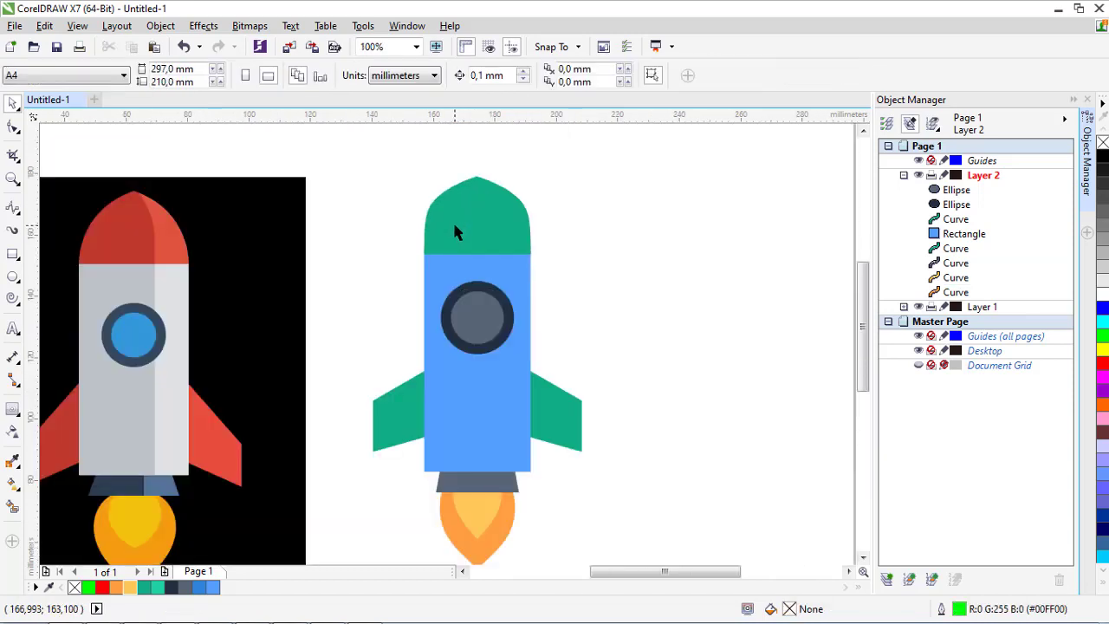
# Draw a rectangle about 29 by 135.6 mm covering the rocket's left half, its right edge on the rocket's vertical centre line.
pyautogui.click(14, 260)
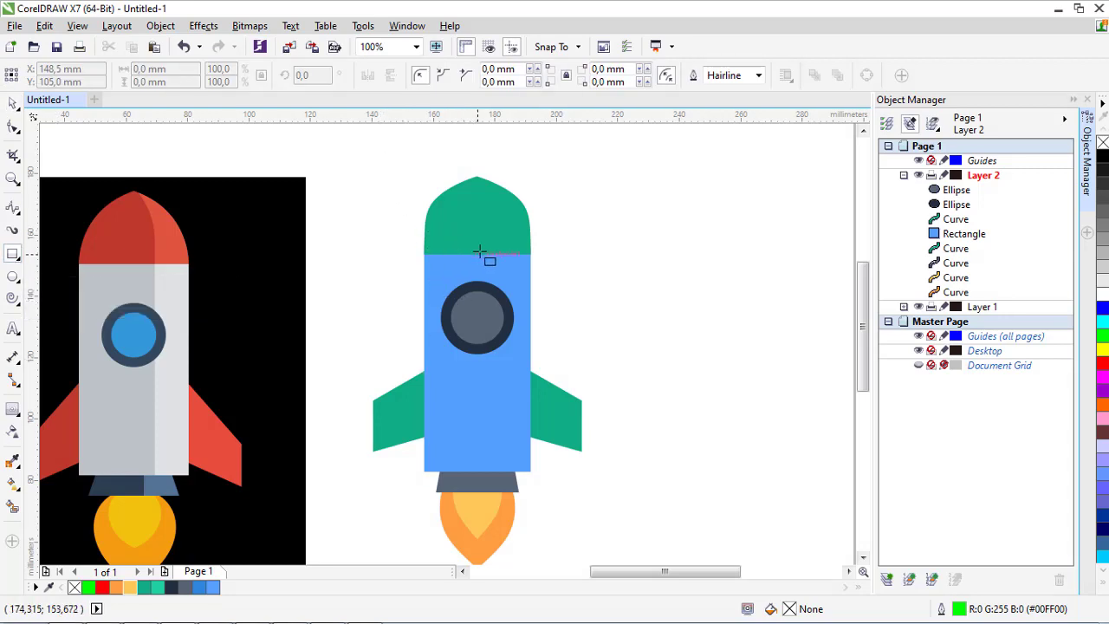
pyautogui.moveTo(388, 206); pyautogui.dragTo(440, 550)
pyautogui.press('space')
pyautogui.scroll(-1, 464, 380)
pyautogui.scroll(1, 468, 286)
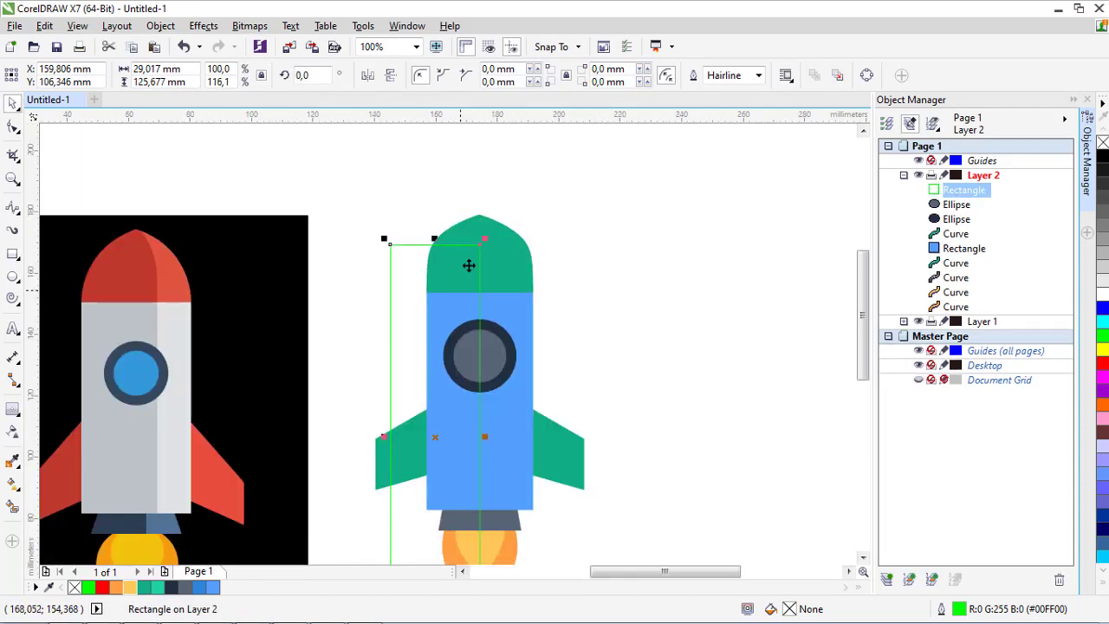
pyautogui.moveTo(437, 235); pyautogui.dragTo(480, 208)
pyautogui.scroll(-1, 480, 208)
pyautogui.scroll(1, 441, 302)
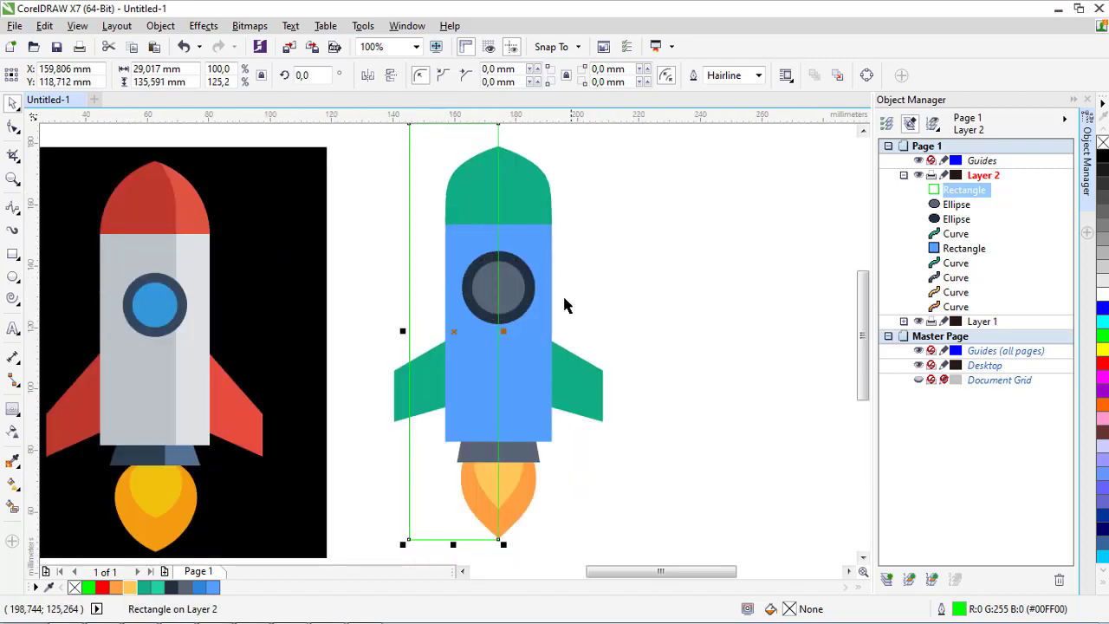
pyautogui.click(595, 506)
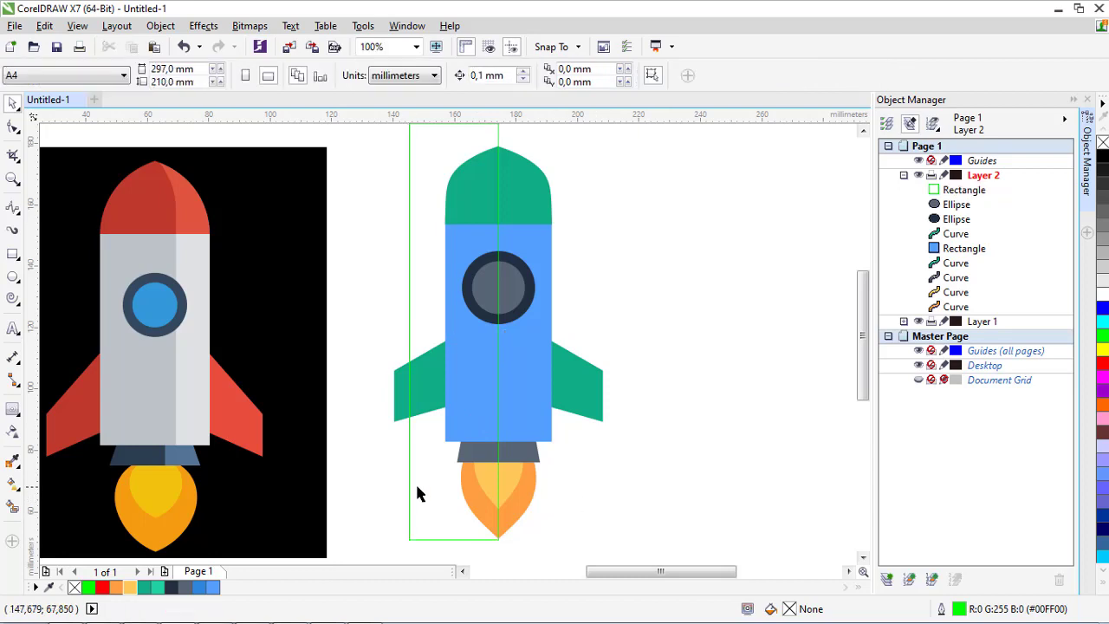
# Intersect the helper rectangle with the slate nozzle and with the blue body to create their left-half pieces.
pyautogui.click(417, 484)
pyautogui.keyDown('shift'); pyautogui.click(528, 449); pyautogui.keyUp('shift')
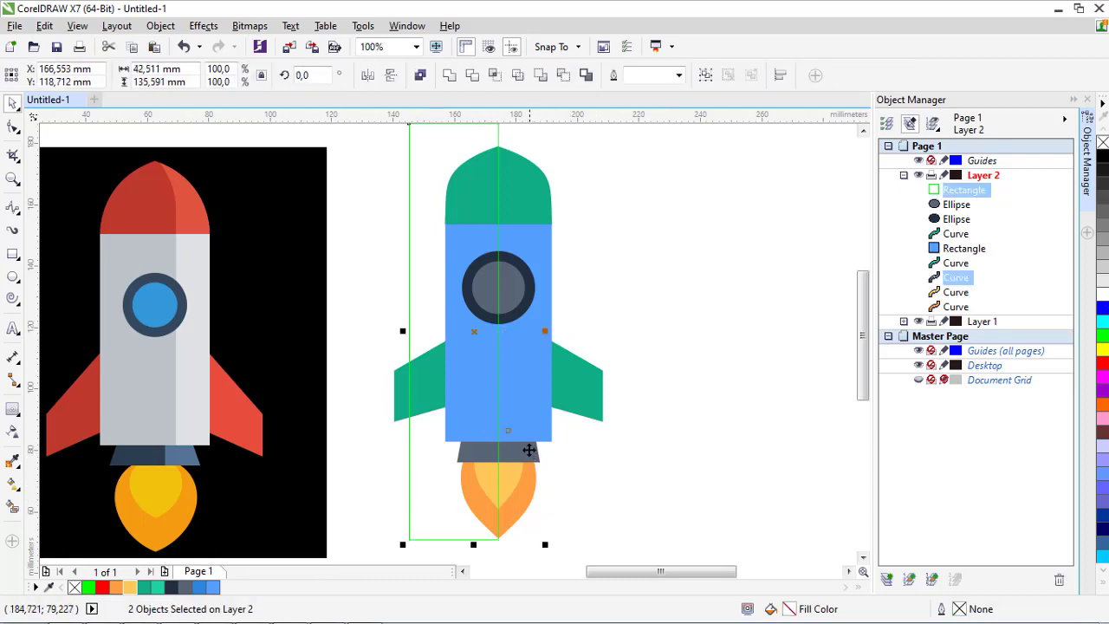
pyautogui.click(495, 75)
pyautogui.click(495, 416)
pyautogui.keyDown('shift'); pyautogui.click(523, 156); pyautogui.keyUp('shift')
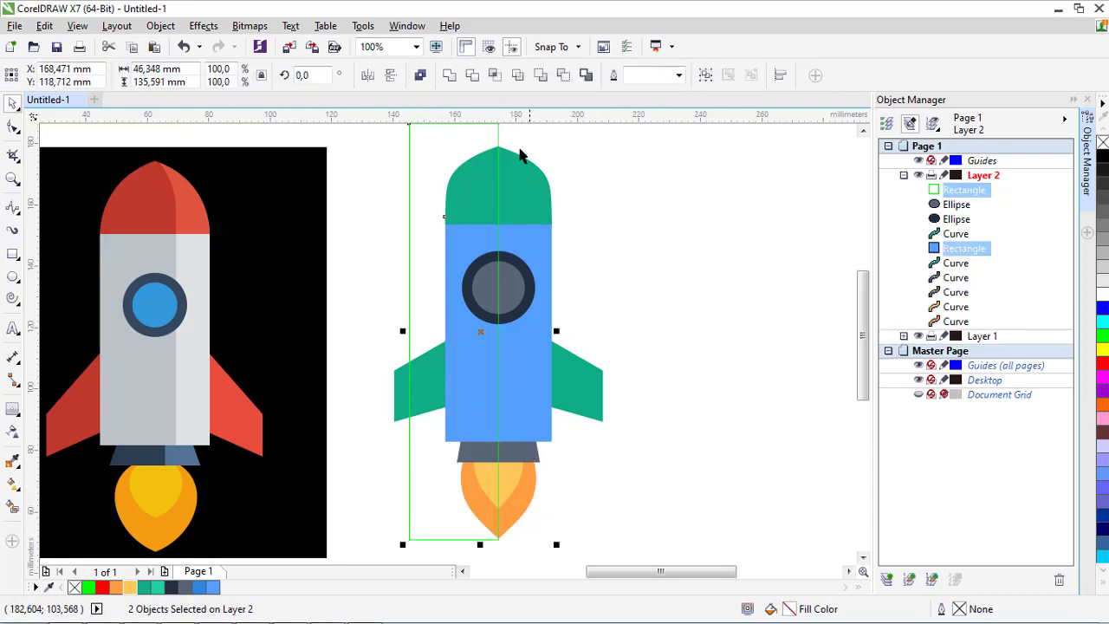
pyautogui.click(495, 75)
# Intersect the helper rectangle with the green nose cone to create its left-half piece, and delete the rectangle.
pyautogui.click(423, 182)
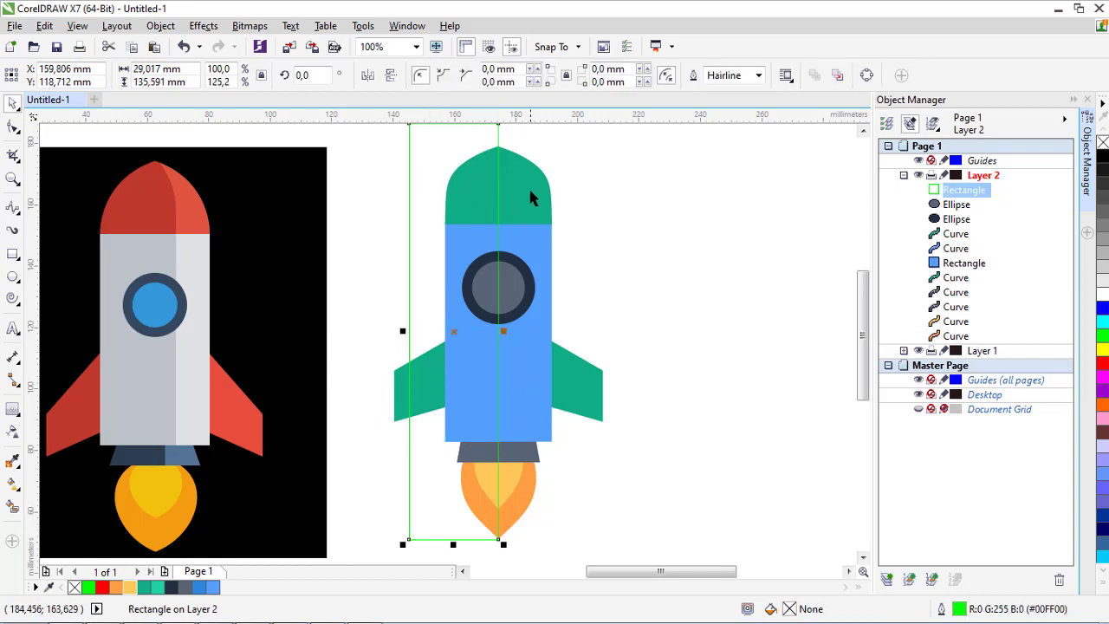
pyautogui.keyDown('shift'); pyautogui.click(529, 188); pyautogui.keyUp('shift')
pyautogui.click(494, 75)
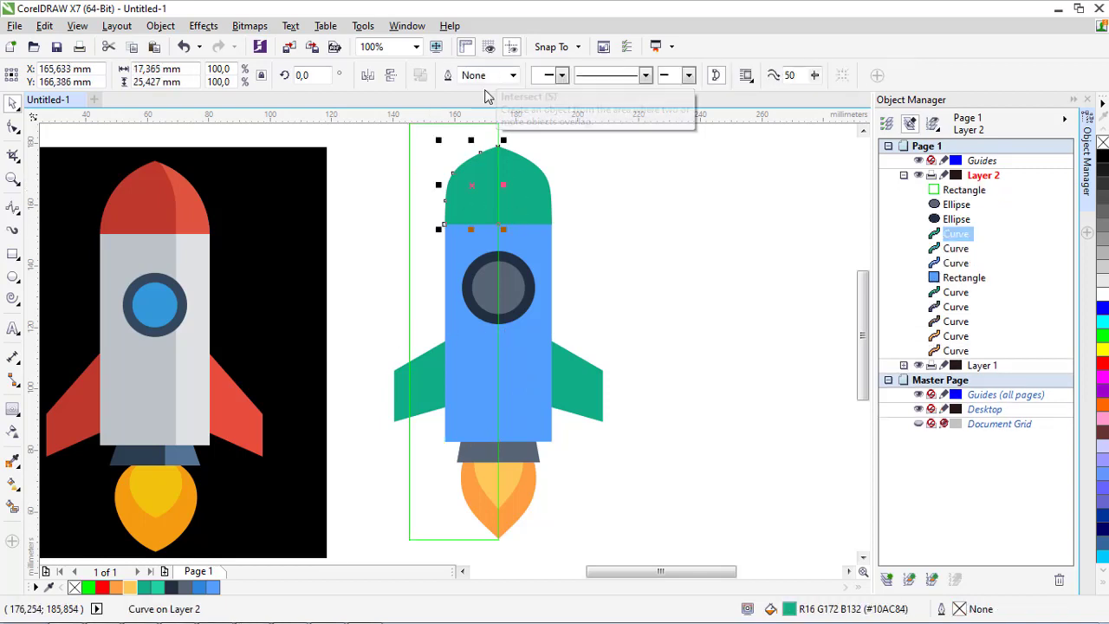
pyautogui.click(418, 214)
pyautogui.press('Delete')
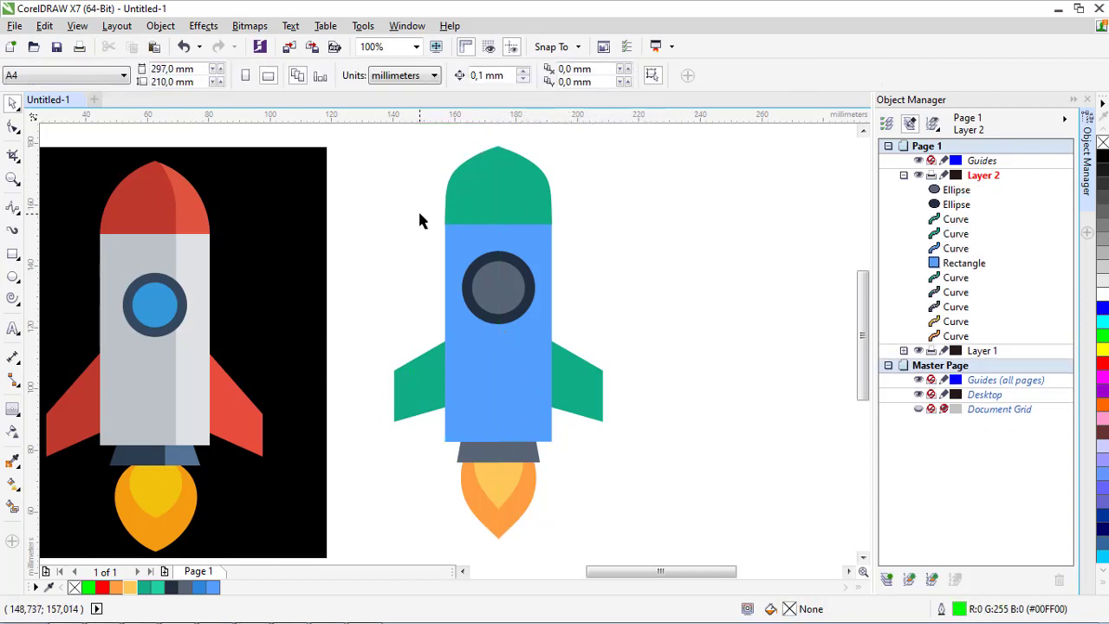
# Fill the full nose cone shape behind the left-half piece with the lighter palette green.
pyautogui.click(473, 194)
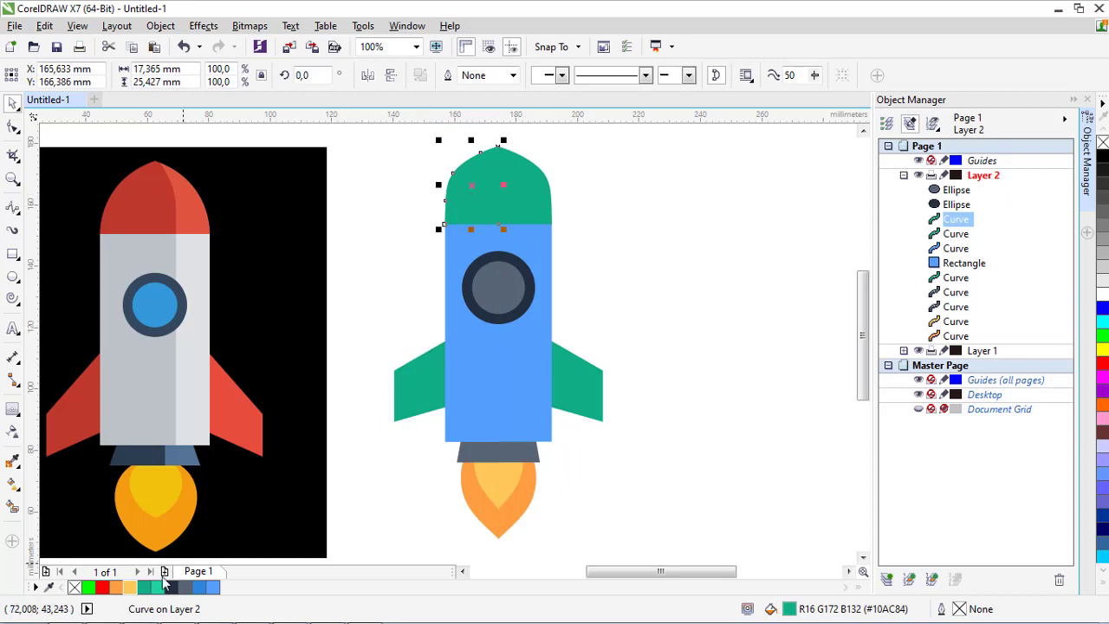
pyautogui.click(527, 221)
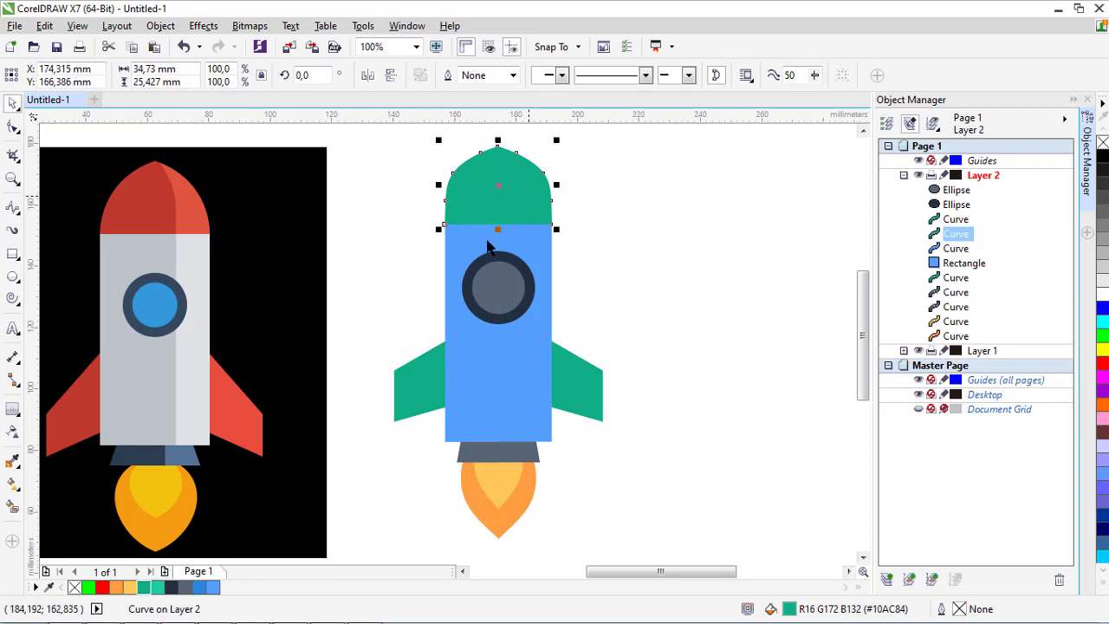
pyautogui.click(160, 591)
pyautogui.click(475, 215)
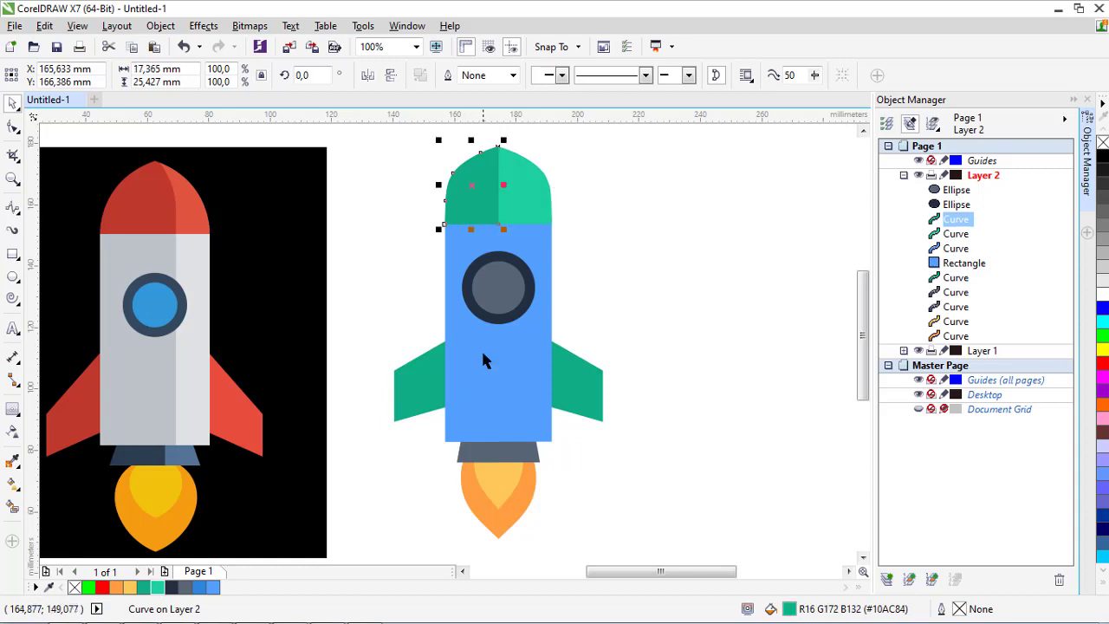
# Fill the body's left-half piece with darker blue #2E86DE and the nozzle's left-half piece with the palette's dark navy.
pyautogui.click(475, 370)
pyautogui.click(200, 589)
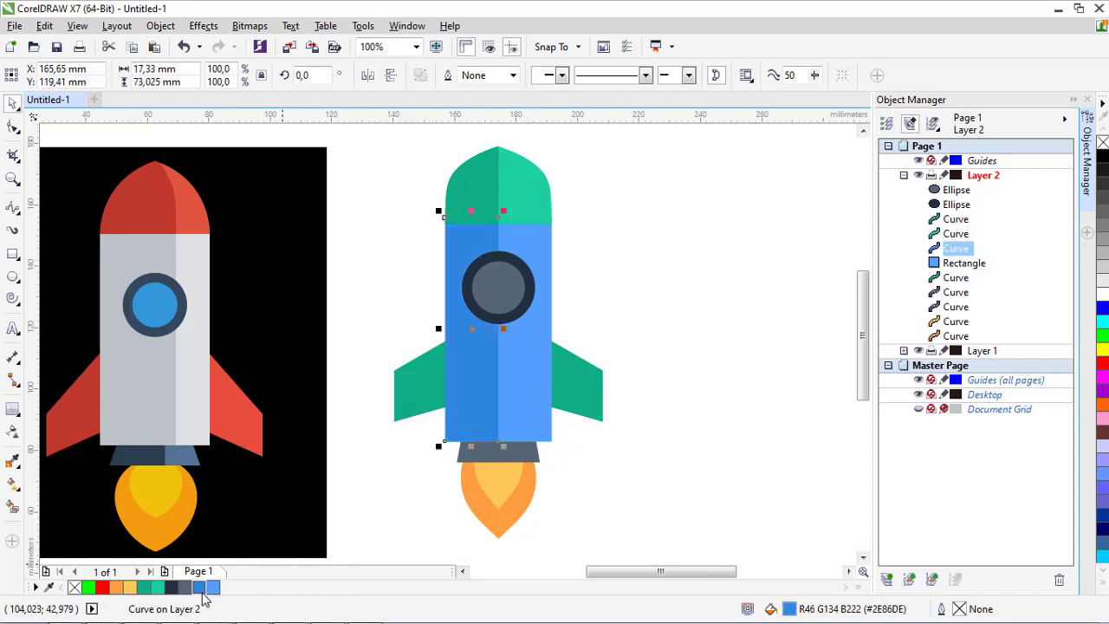
pyautogui.click(469, 461)
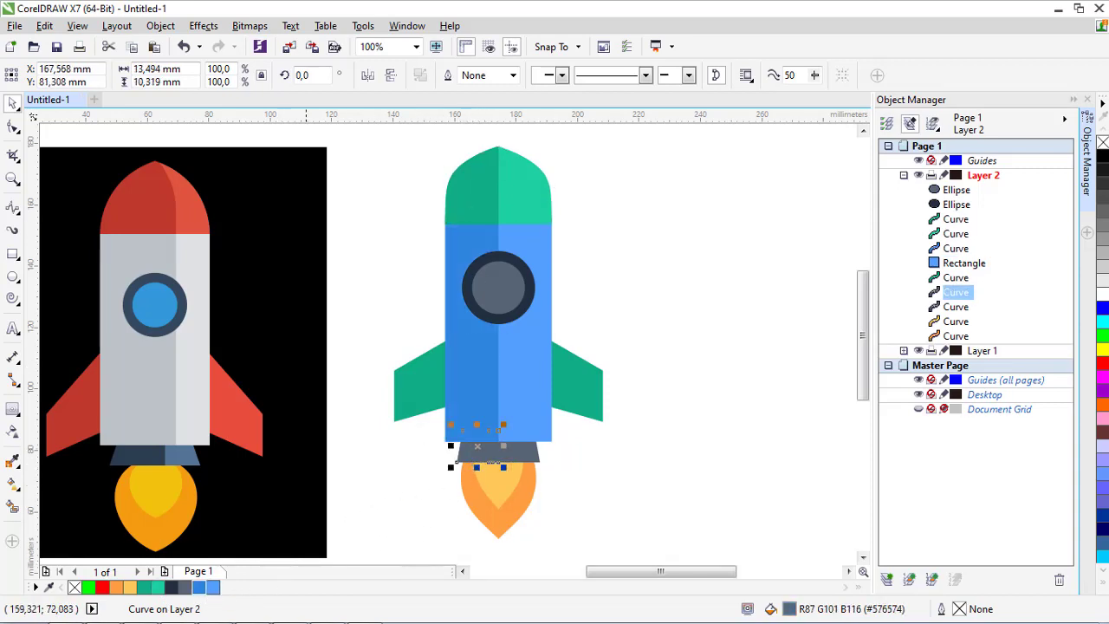
pyautogui.click(171, 588)
pyautogui.click(459, 515)
pyautogui.scroll(-2, 495, 493)
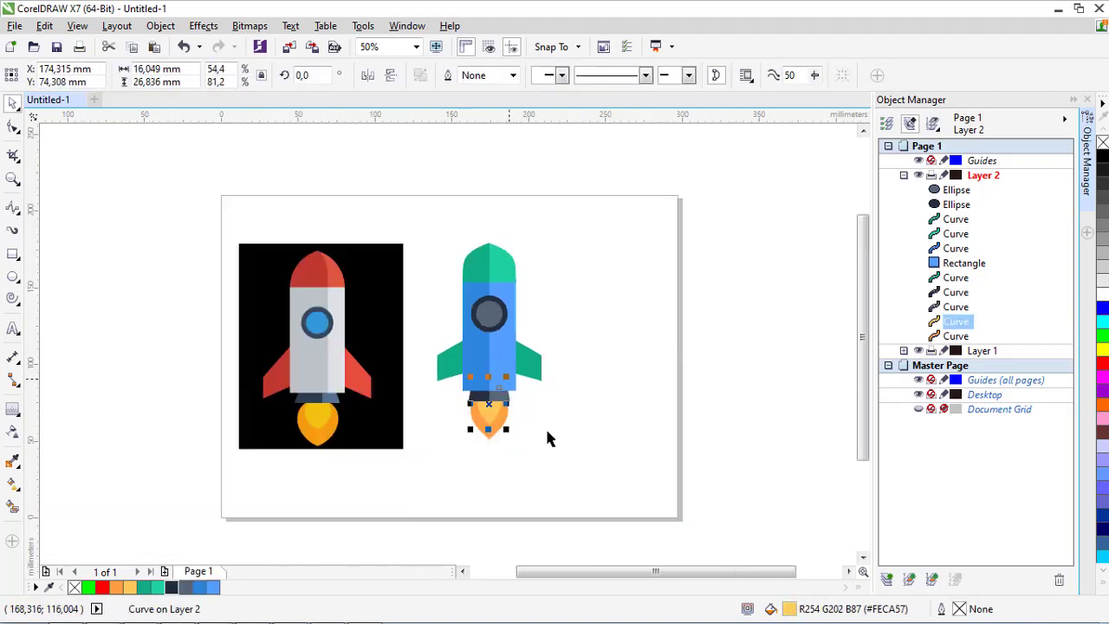
# Group all the shapes of the drawn rocket into one object.
pyautogui.click(616, 503)
pyautogui.moveTo(676, 514); pyautogui.dragTo(392, 204)
pyautogui.scroll(2, 553, 371)
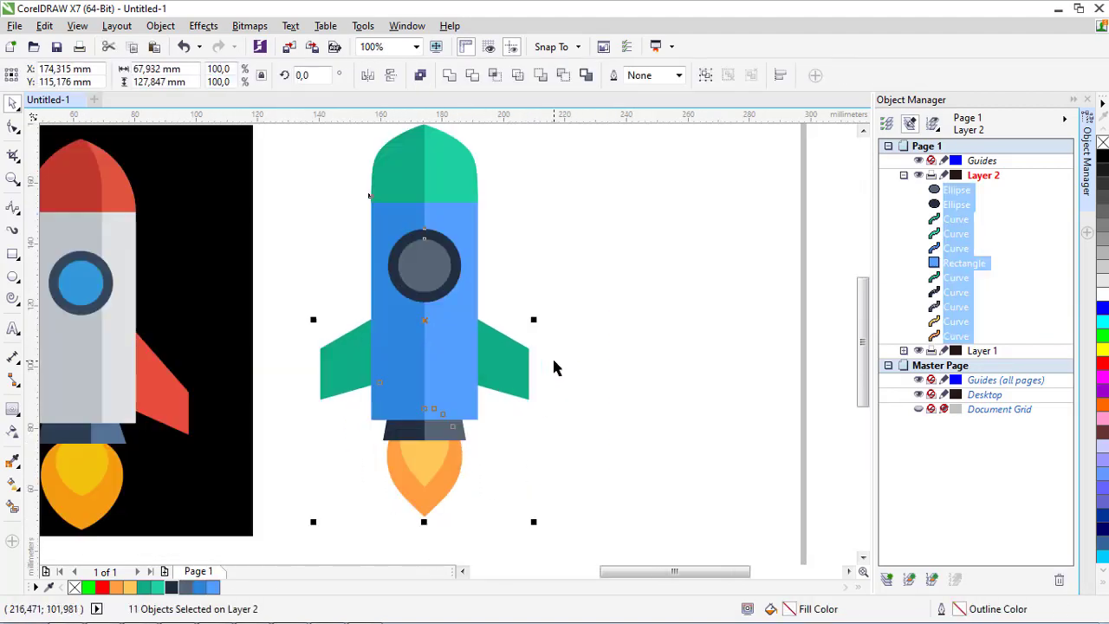
pyautogui.hotkey('ctrl', 'g')
pyautogui.scroll(-2, 500, 329)
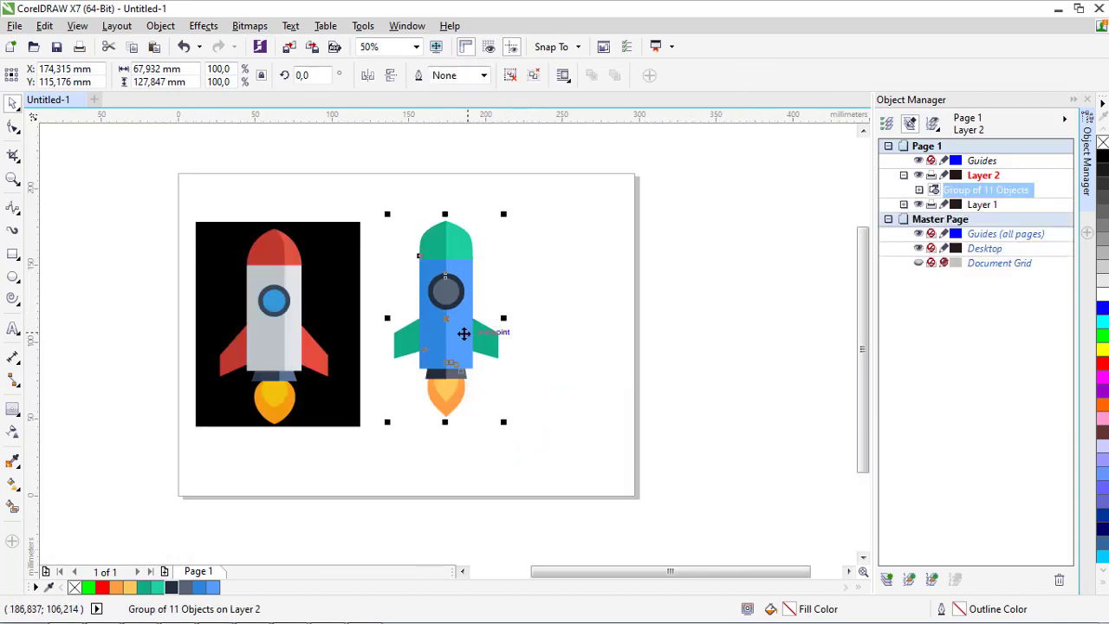
# Try to move the grouped rocket as one object.
pyautogui.moveTo(481, 330); pyautogui.dragTo(412, 256)
pyautogui.scroll(2, 412, 255)
pyautogui.click(598, 316)
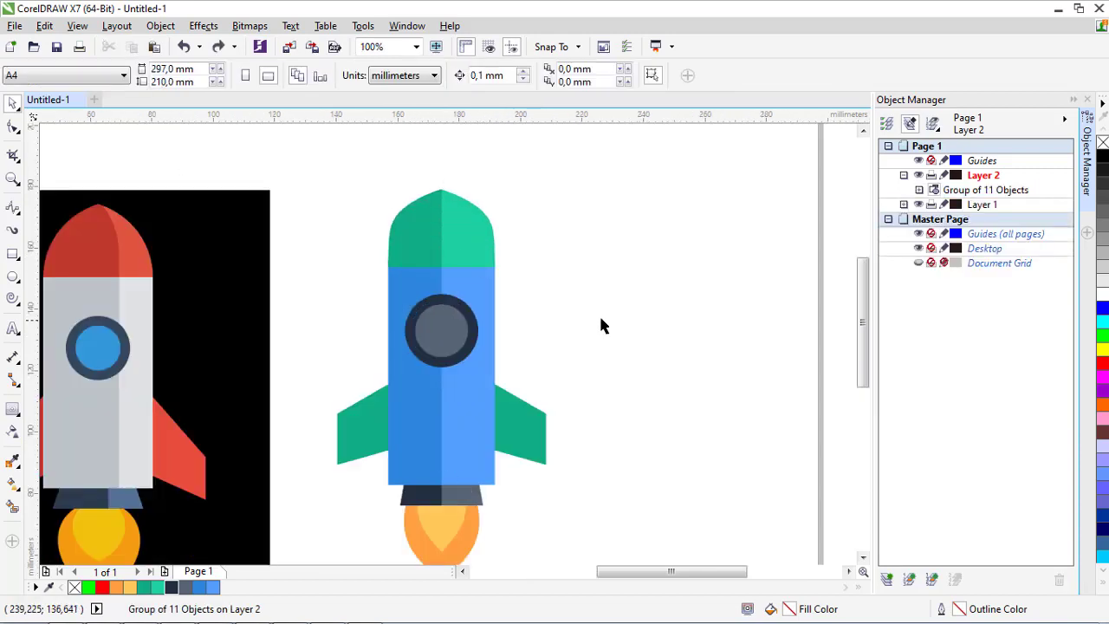
pyautogui.scroll(-1, 870, 330)
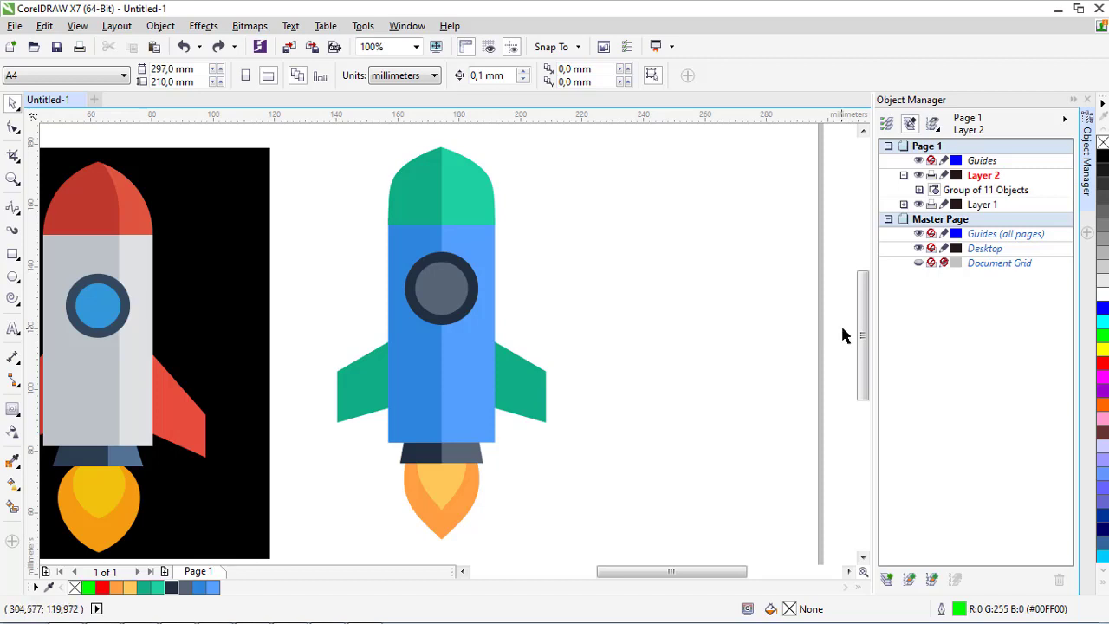
pyautogui.moveTo(859, 334); pyautogui.dragTo(853, 330)
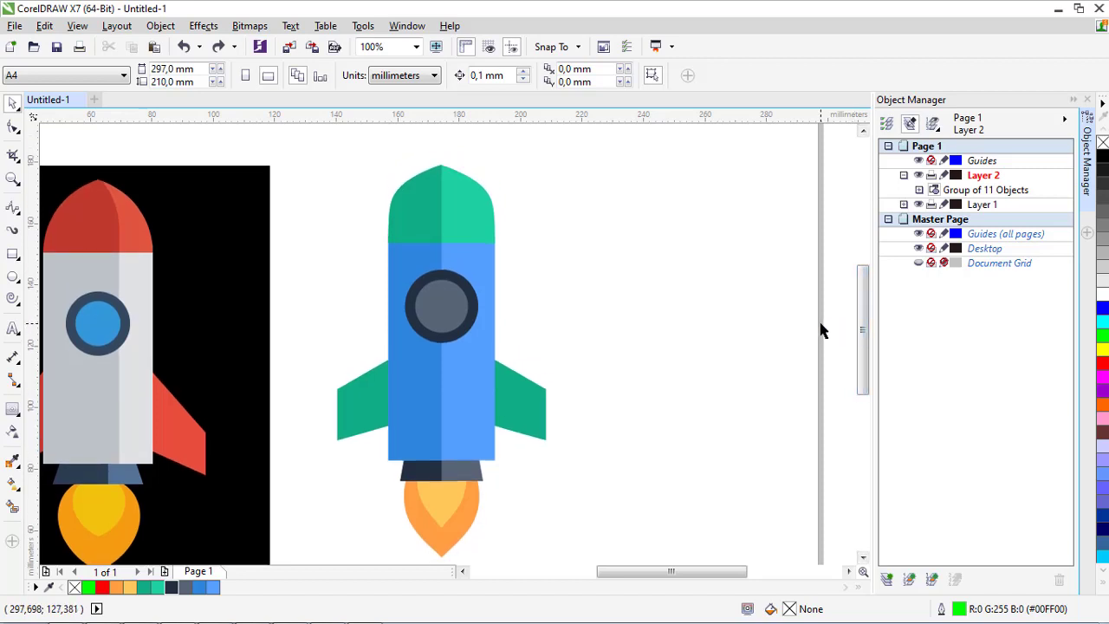